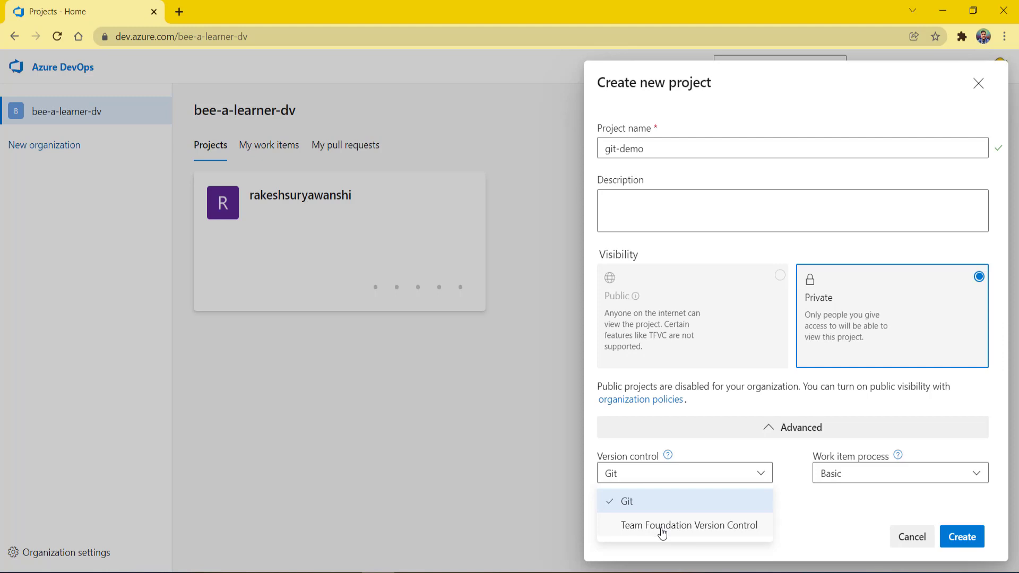
- Create the private git-demo project with Git version control and the Basic work item process, and open its repository files
{"action": "left_click", "coordinate": [852, 477]}
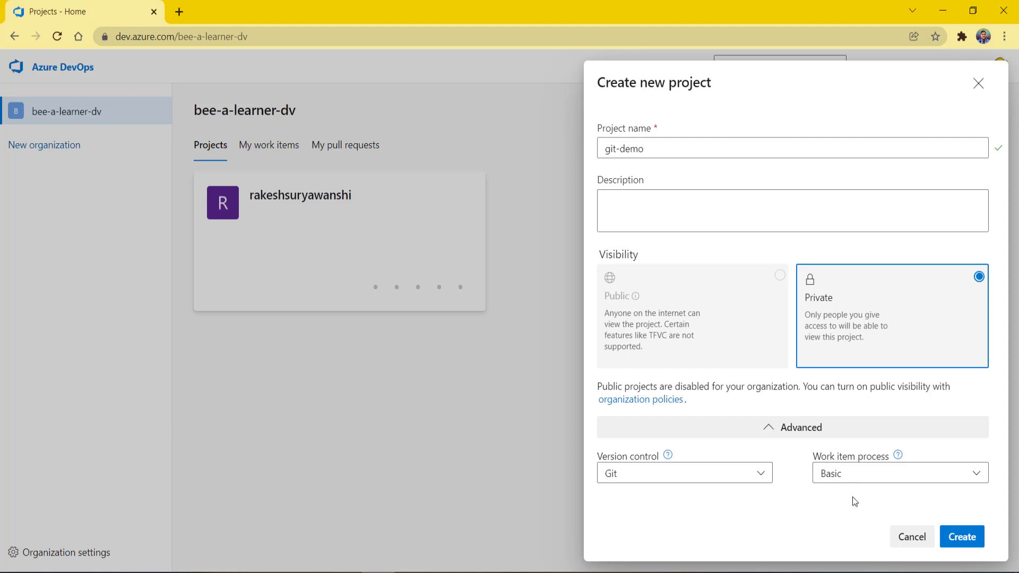
{"action": "left_click", "coordinate": [972, 528]}
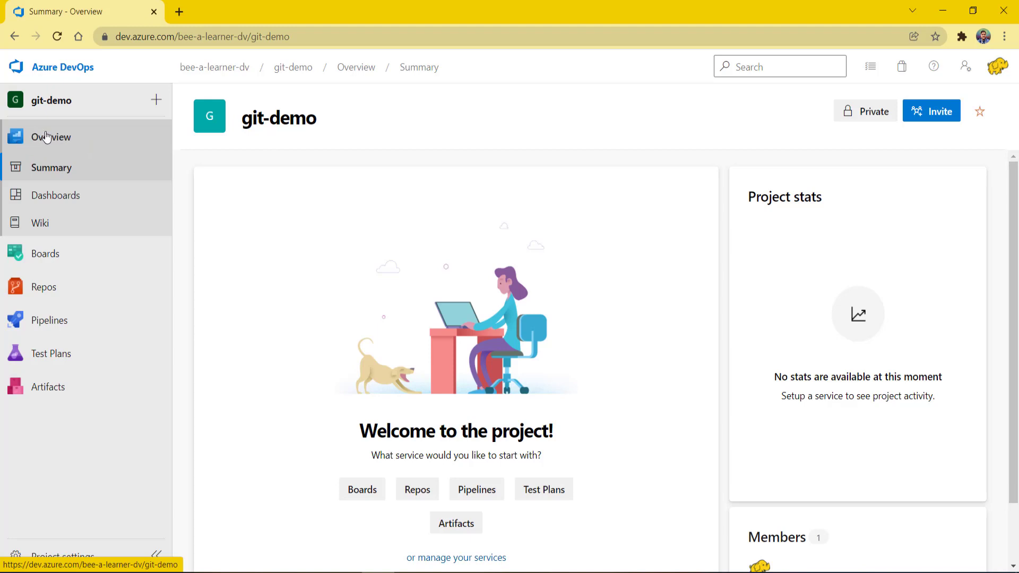
{"action": "mouse_move", "coordinate": [60, 252]}
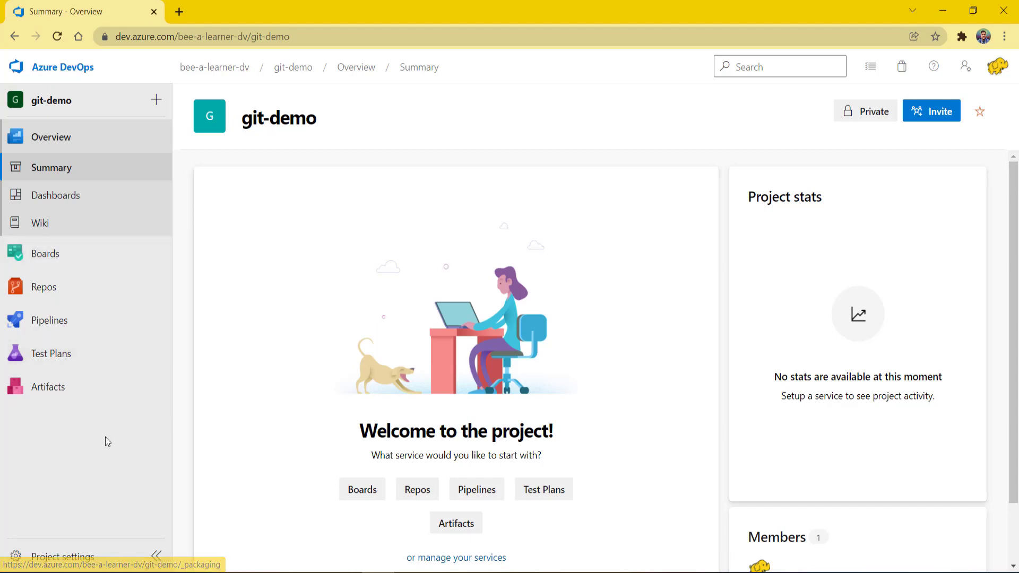
{"action": "mouse_move", "coordinate": [60, 292]}
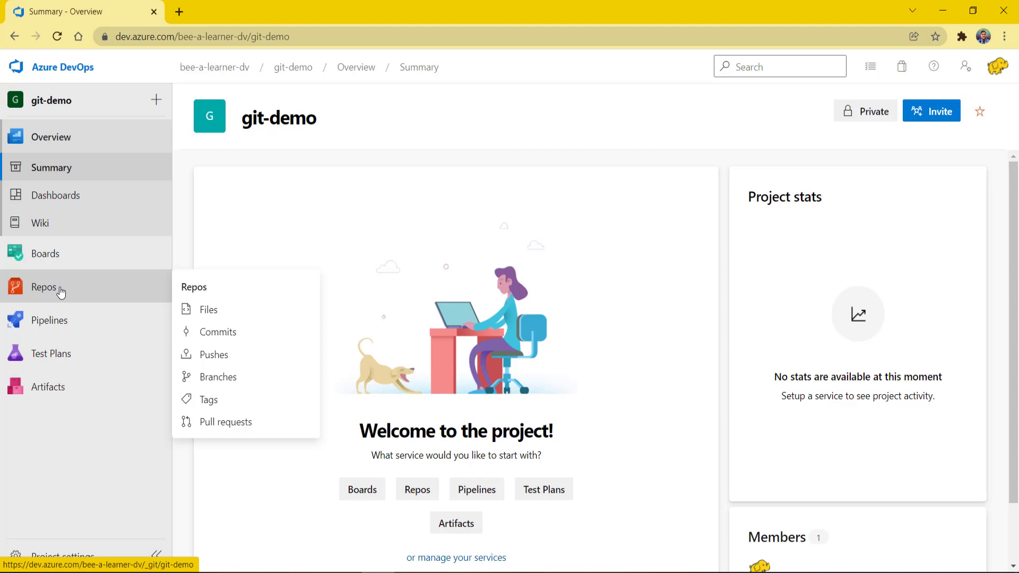
{"action": "left_click", "coordinate": [58, 288]}
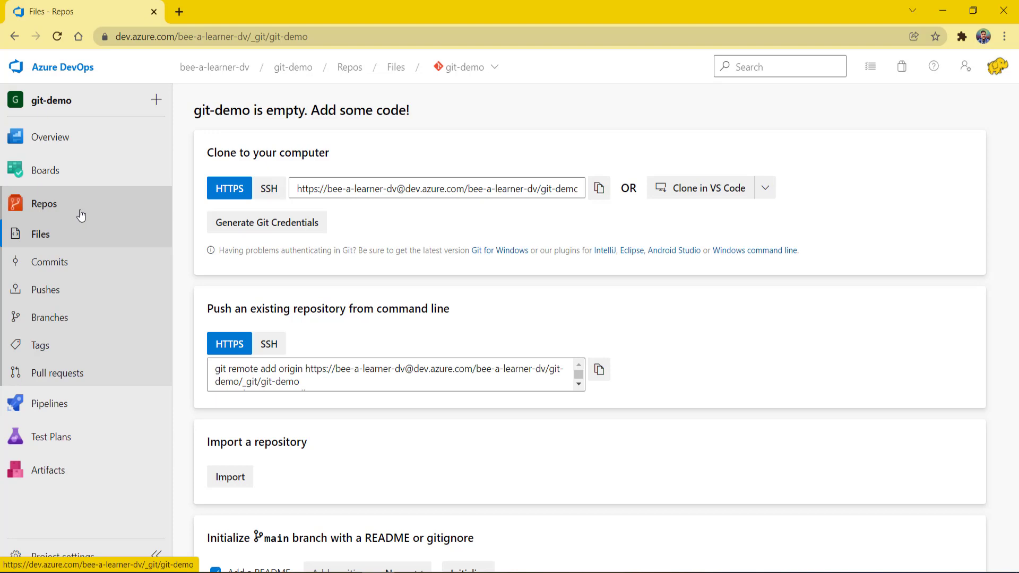
- Review the repository switcher and the clone and push options offered for the empty git-demo repository
{"action": "left_click", "coordinate": [478, 68]}
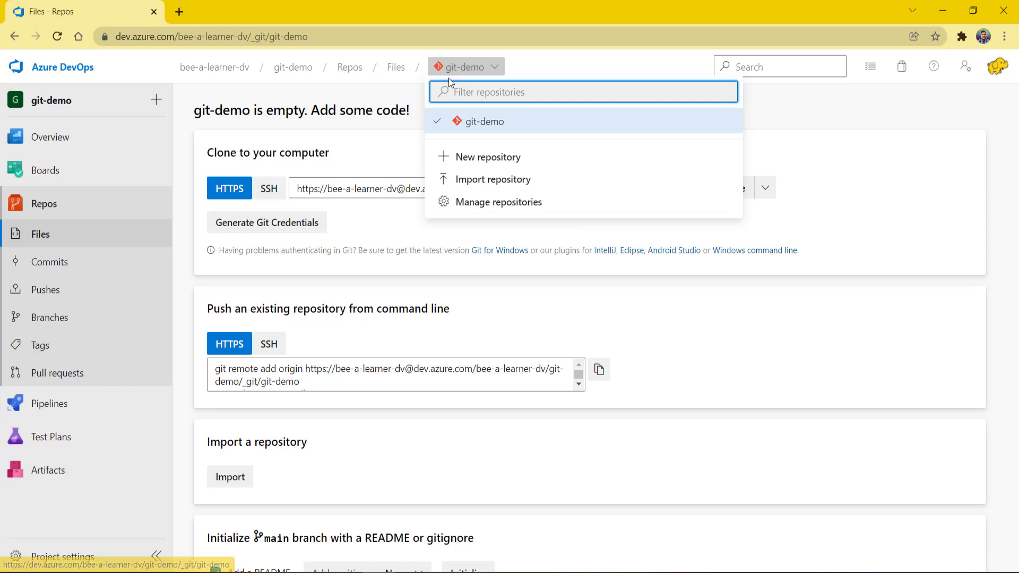
{"action": "left_click", "coordinate": [367, 129]}
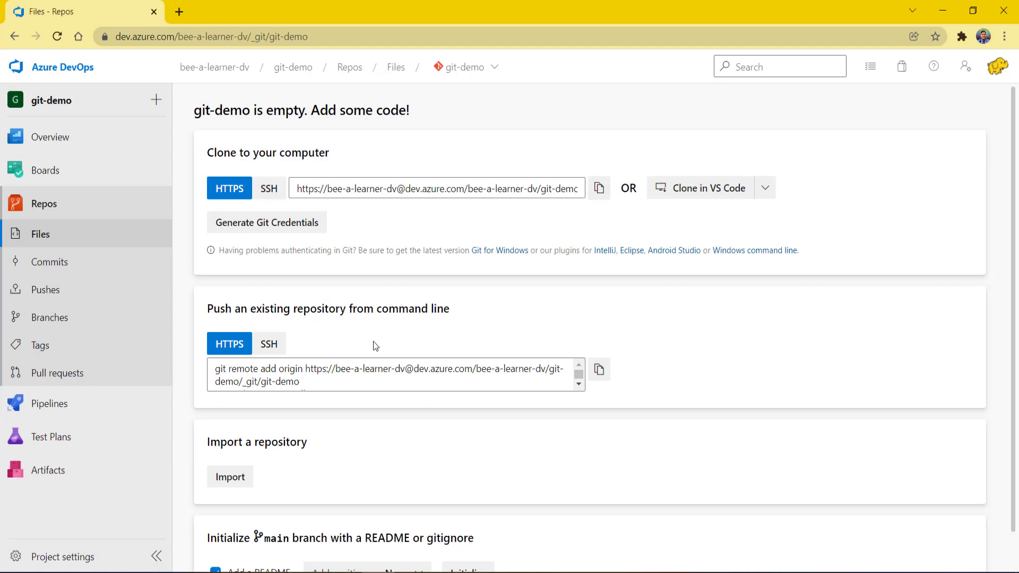
{"action": "left_click_drag", "start_coordinate": [216, 153], "coordinate": [315, 154]}
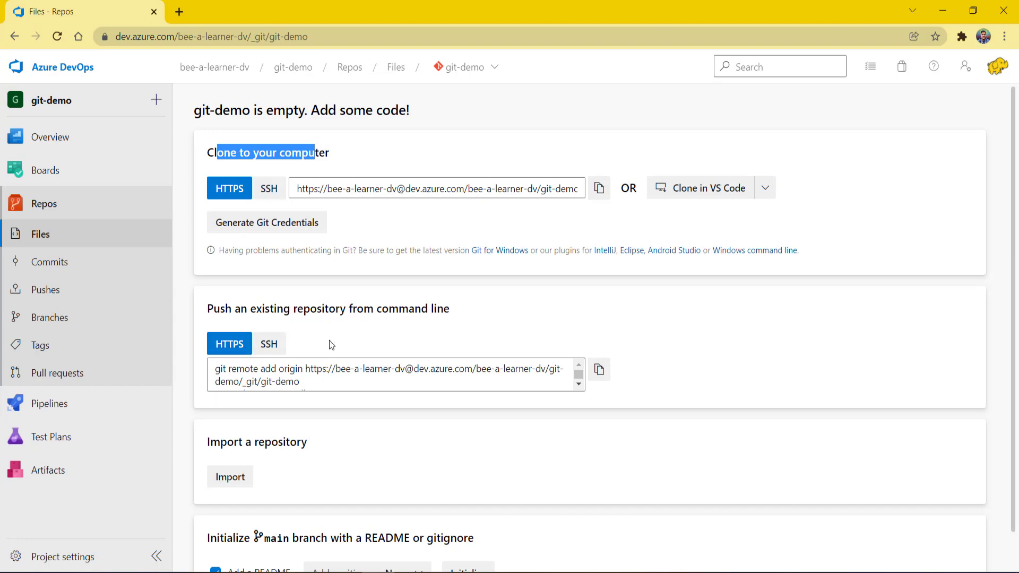
{"action": "left_click", "coordinate": [578, 387]}
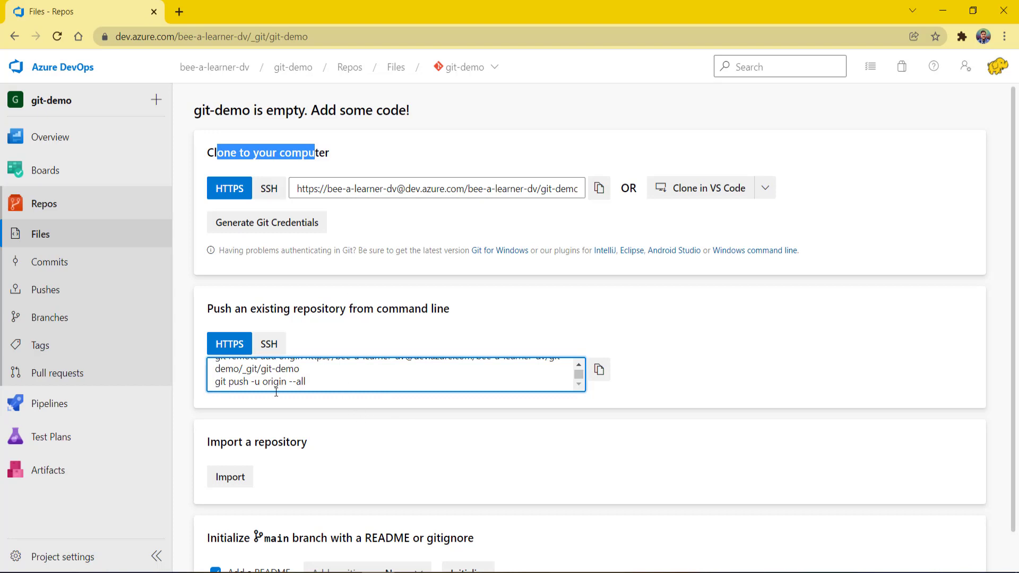
- Initialize the main branch of git-demo with a README and read through the README's sections
{"action": "scroll", "coordinate": [357, 414], "scroll_direction": "down", "scroll_amount": 2}
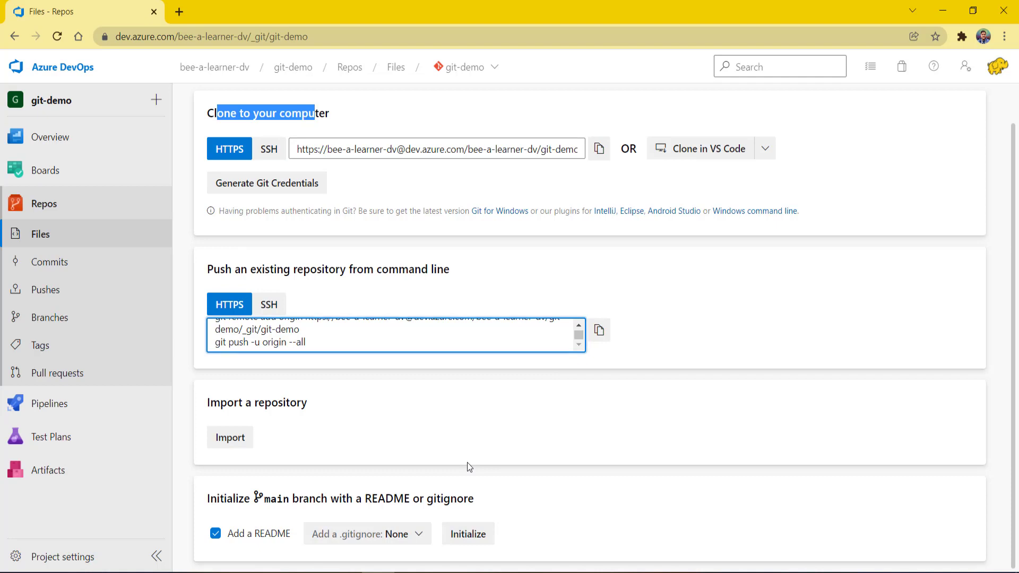
{"action": "left_click", "coordinate": [475, 536]}
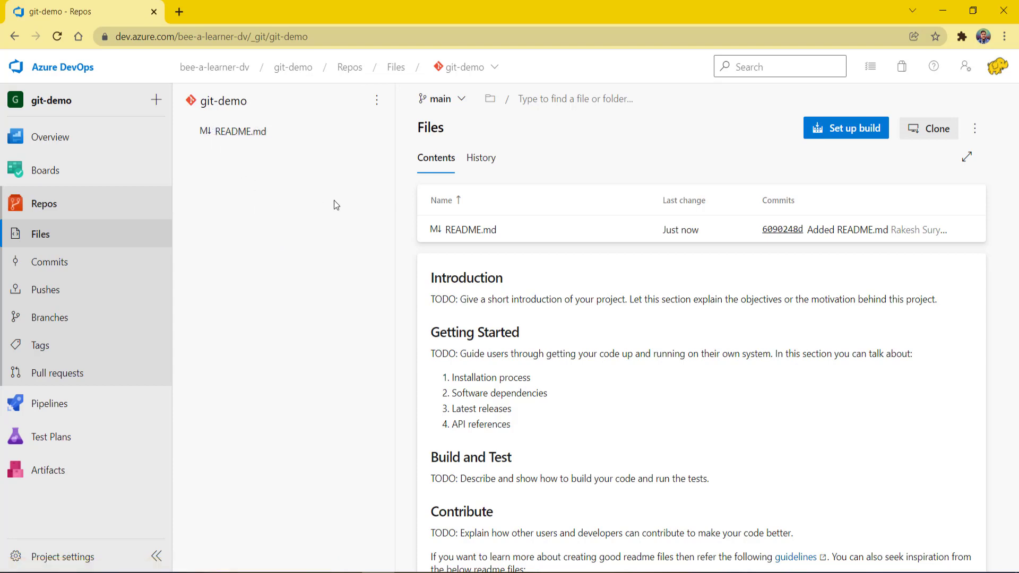
{"action": "scroll", "coordinate": [649, 405], "scroll_direction": "down", "scroll_amount": 2}
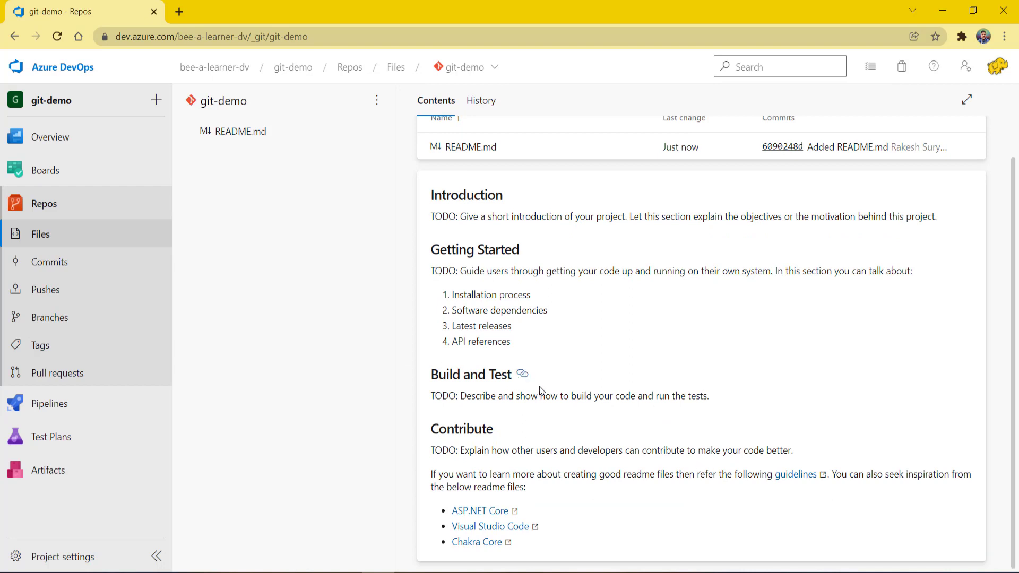
{"action": "scroll", "coordinate": [584, 382], "scroll_direction": "up", "scroll_amount": 2}
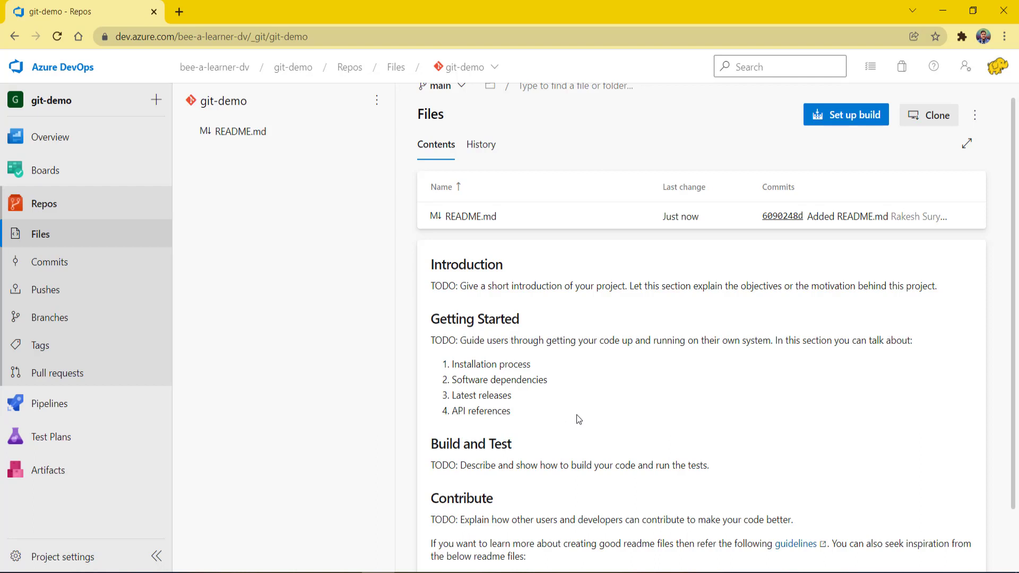
{"action": "scroll", "coordinate": [596, 414], "scroll_direction": "down", "scroll_amount": 2}
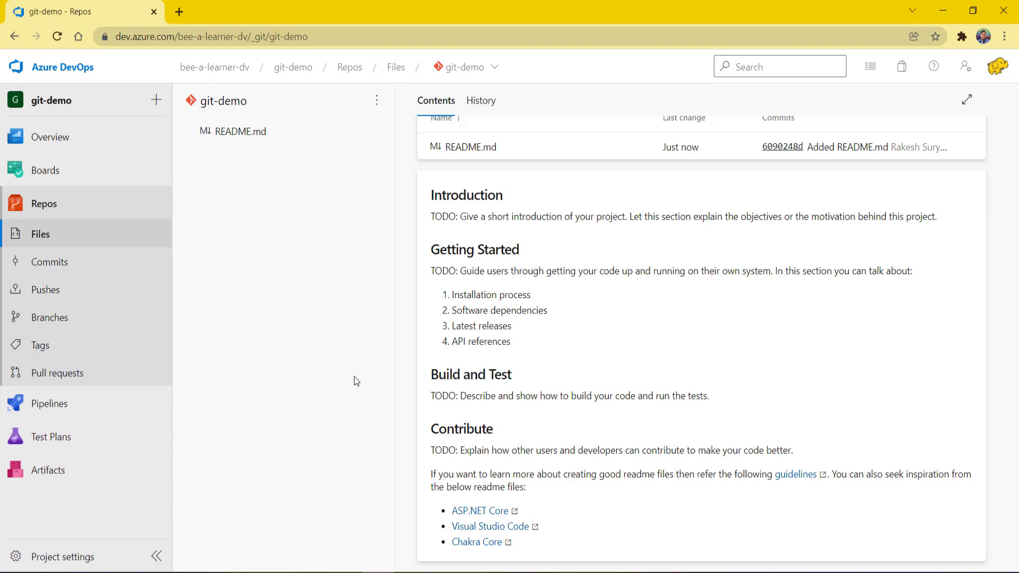
- Search the web for git in a new browser tab and open the official git-scm.com website
{"action": "left_click", "coordinate": [179, 11]}
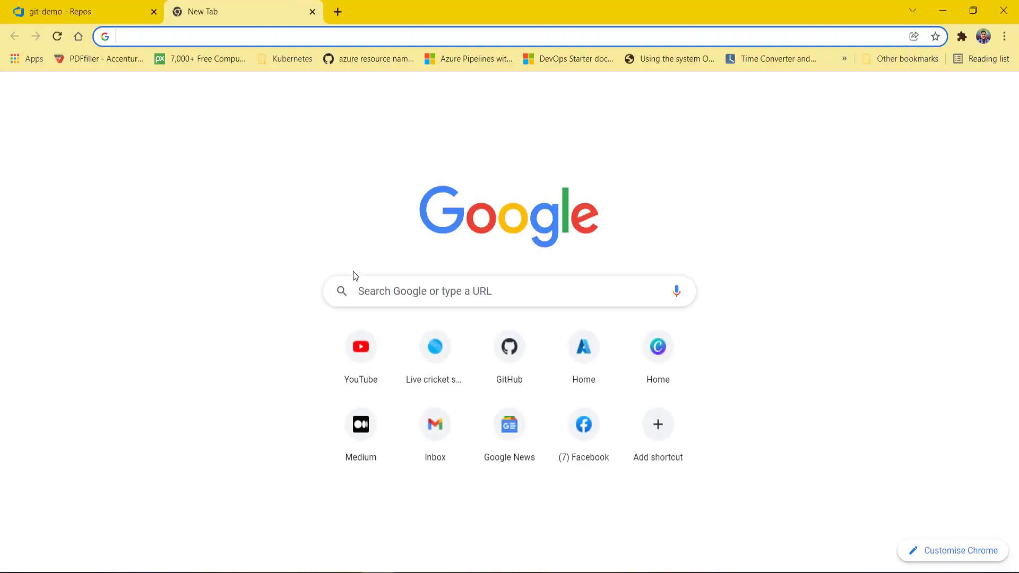
{"action": "type", "text": "git"}
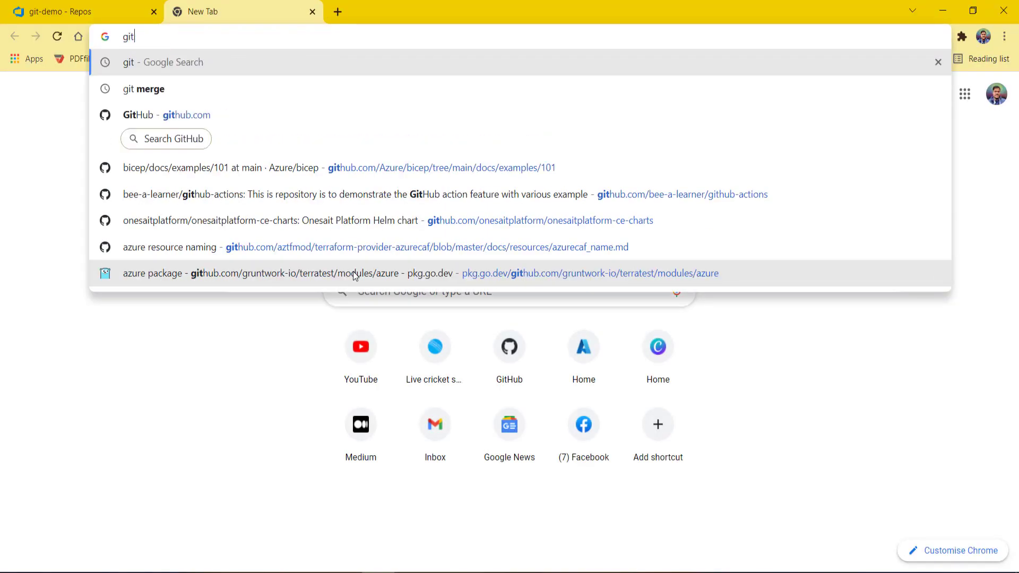
{"action": "key", "text": "Return"}
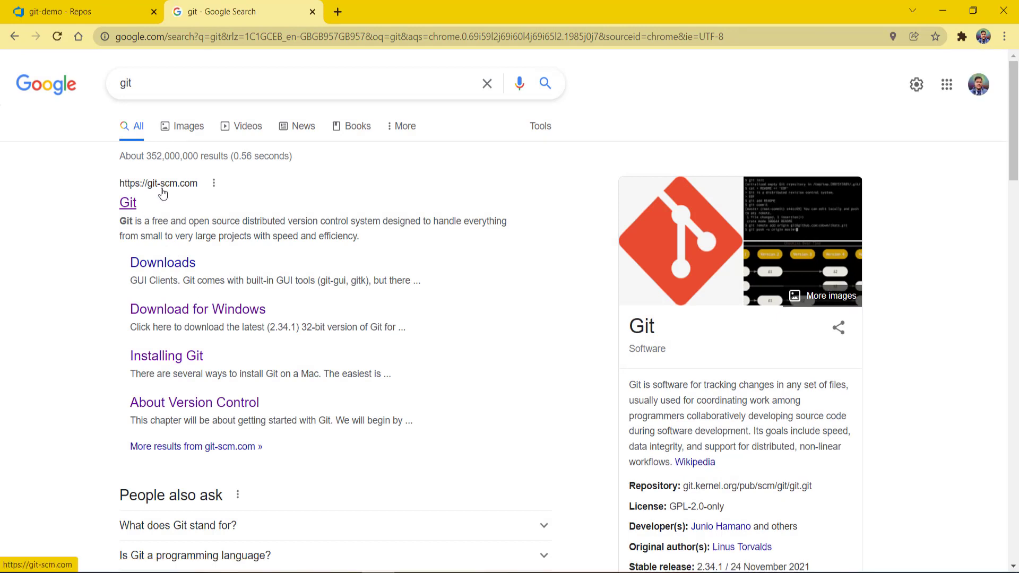
{"action": "left_click", "coordinate": [133, 202]}
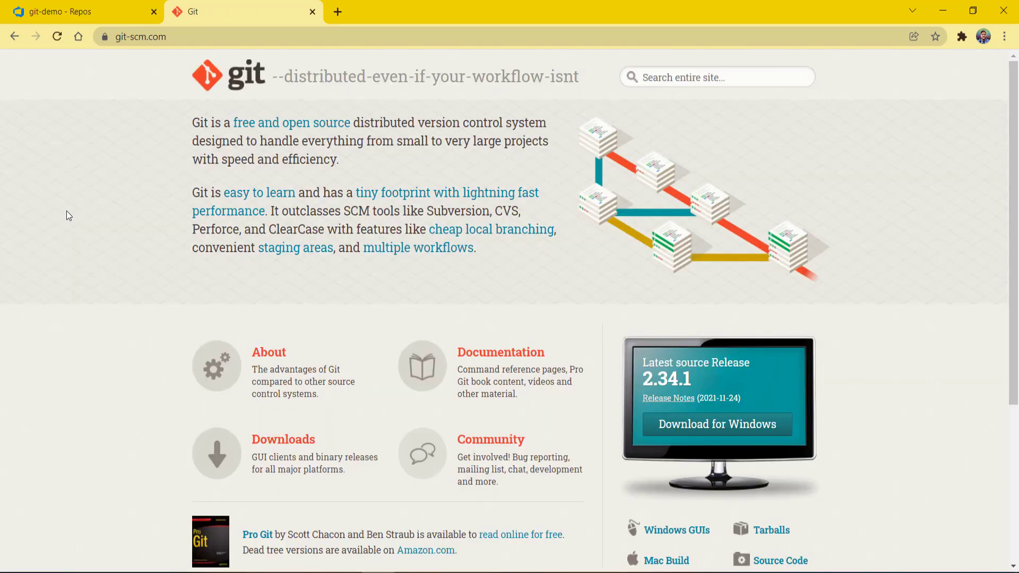
{"action": "scroll", "coordinate": [846, 379], "scroll_direction": "down", "scroll_amount": 2}
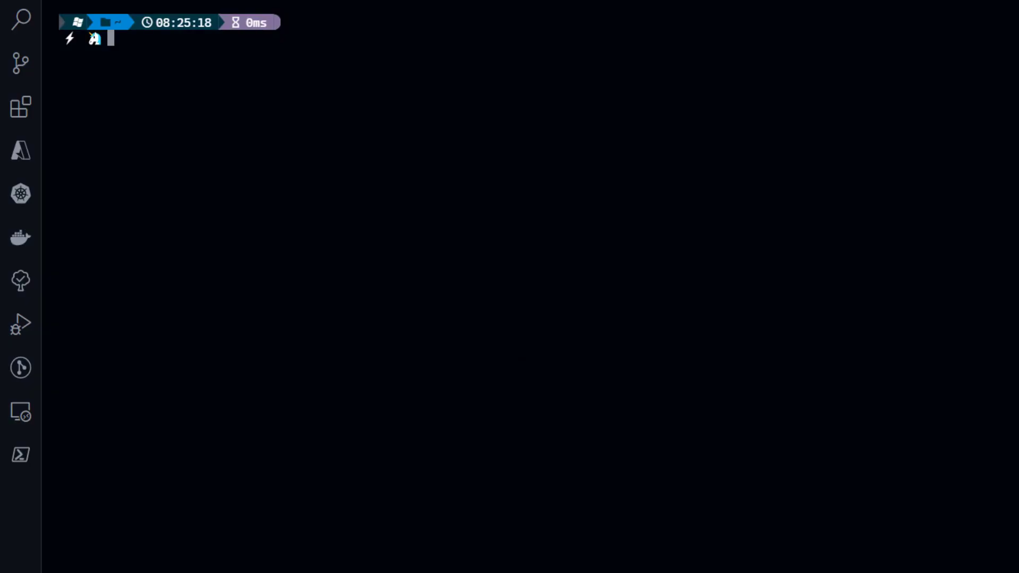
- In the Visual Studio Code terminal, check the installed Git version and list the Git configuration
{"action": "type", "text": "git version"}
{"action": "key", "text": "Return"}
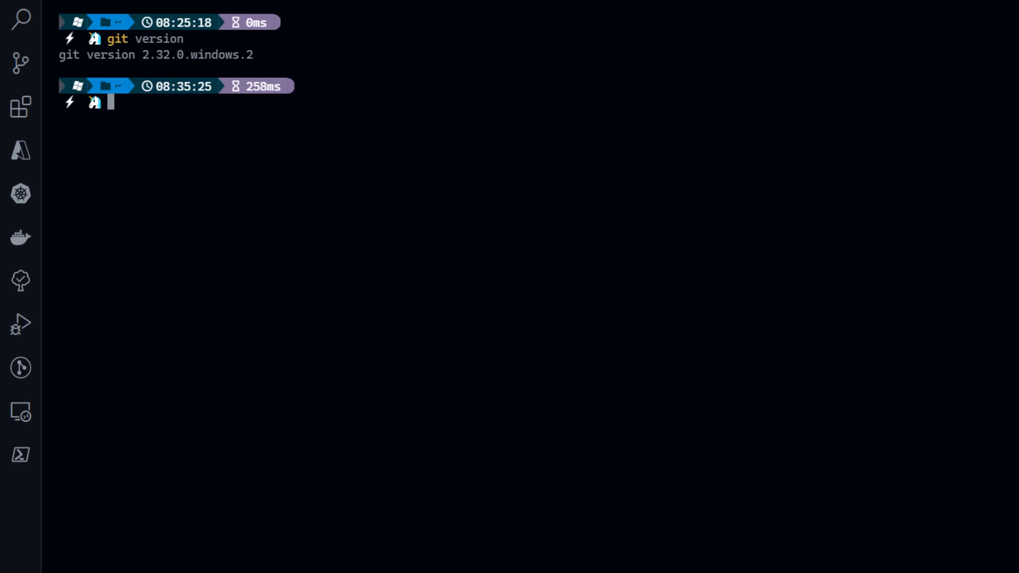
{"action": "type", "text": "git c"}
{"action": "type", "text": "o"}
{"action": "key", "text": "BackSpace"}
{"action": "type", "text": "onfig"}
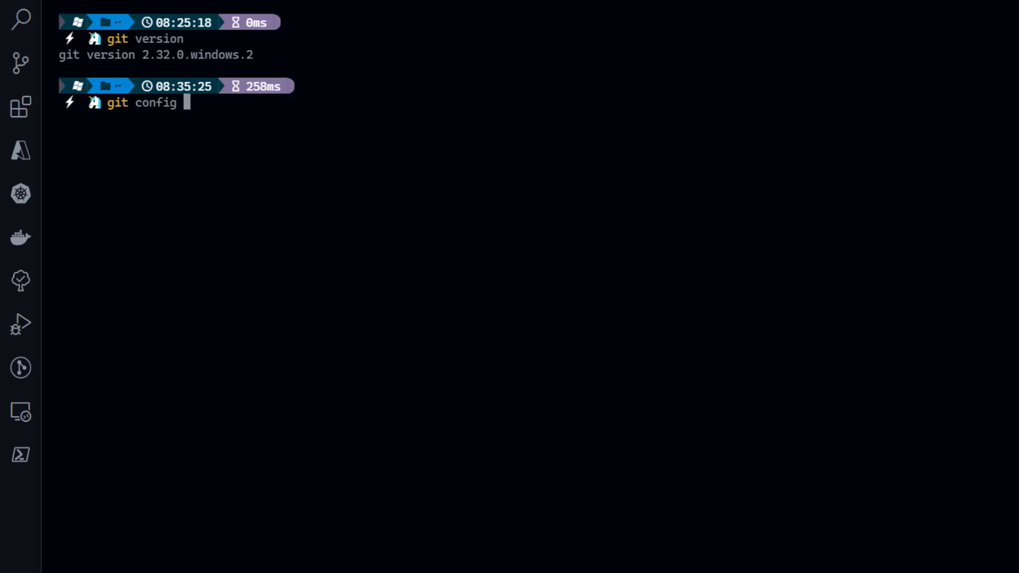
{"action": "type", "text": " --list"}
{"action": "key", "text": "Return"}
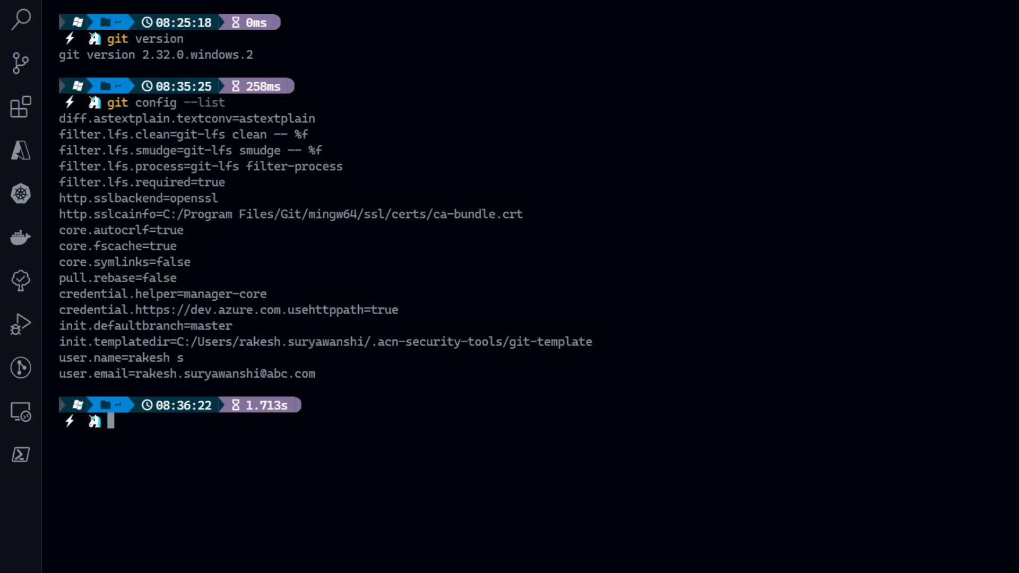
- Examine the listed Git configuration, especially the user.name and user.email entries
{"action": "mouse_move", "coordinate": [350, 374]}
{"action": "left_mouse_down"}
{"action": "mouse_move", "coordinate": [273, 342]}
{"action": "mouse_move", "coordinate": [103, 182]}
{"action": "mouse_move", "coordinate": [94, 151]}
{"action": "left_mouse_up"}
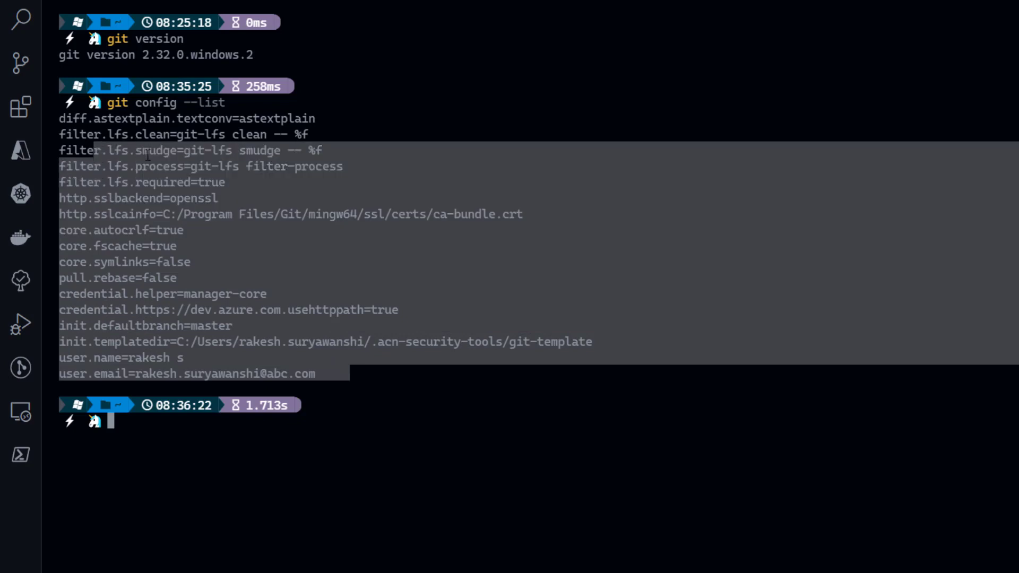
{"action": "left_click", "coordinate": [202, 164]}
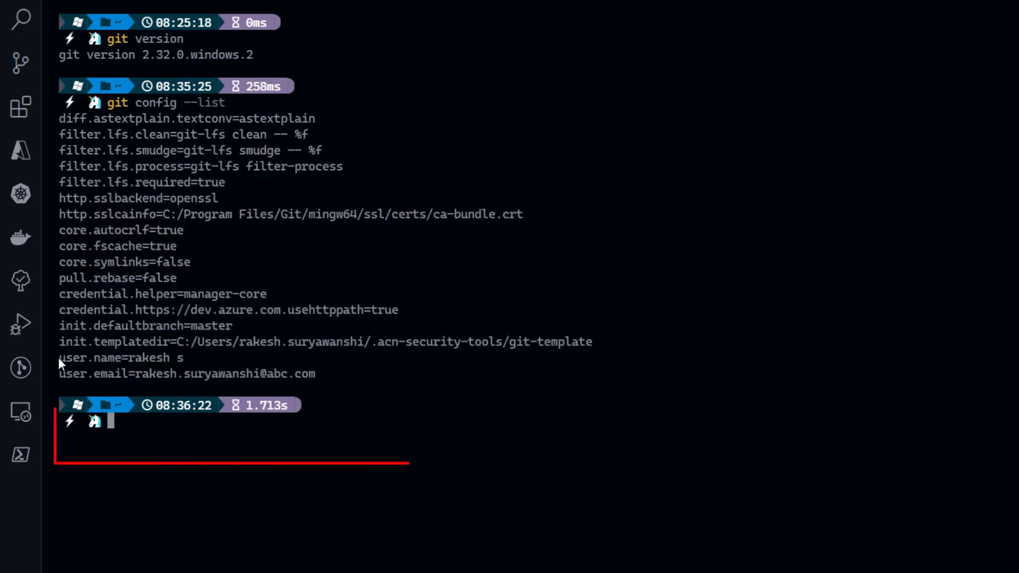
{"action": "mouse_move", "coordinate": [60, 357]}
{"action": "left_mouse_down"}
{"action": "mouse_move", "coordinate": [170, 373]}
{"action": "mouse_move", "coordinate": [315, 374]}
{"action": "left_mouse_up"}
{"action": "left_click", "coordinate": [160, 367]}
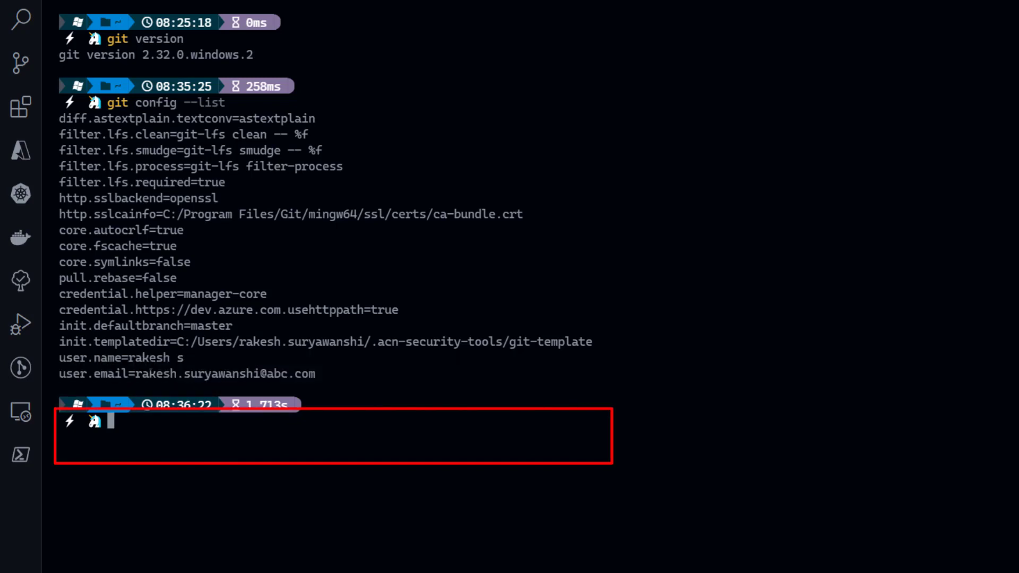
{"action": "left_click_drag", "start_coordinate": [66, 358], "coordinate": [142, 359]}
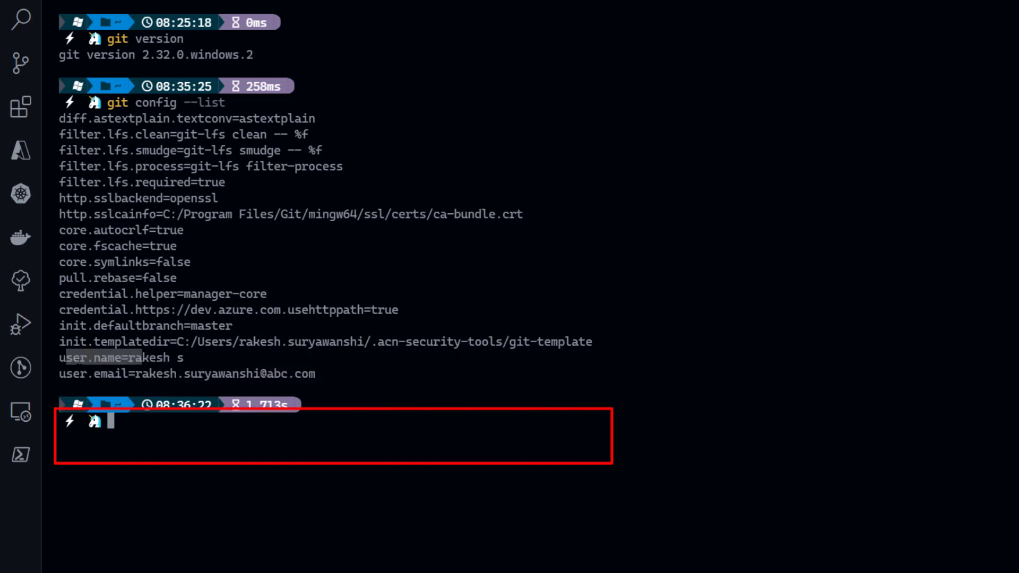
{"action": "left_click_drag", "start_coordinate": [72, 374], "coordinate": [142, 374]}
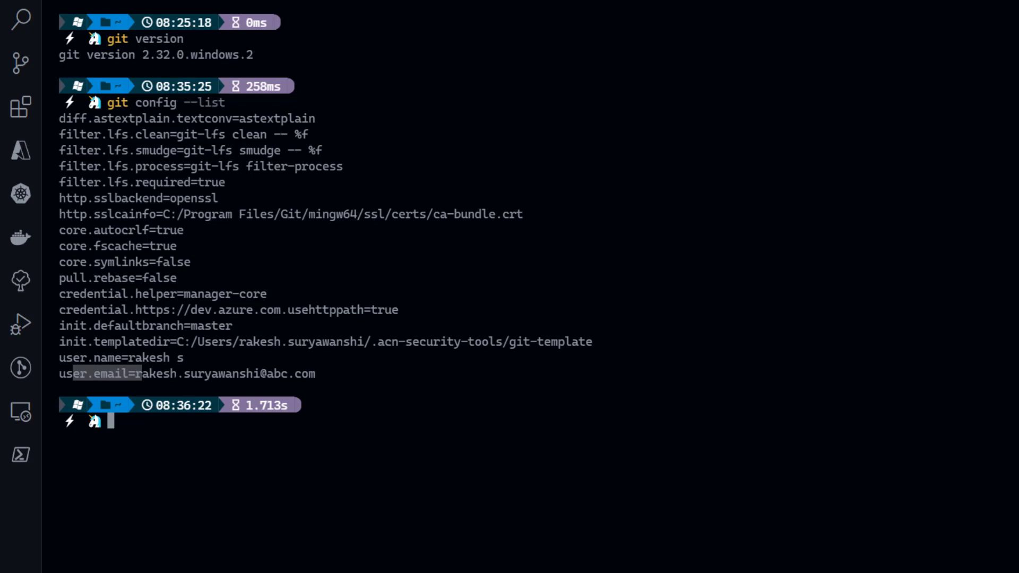
{"action": "left_click", "coordinate": [143, 373]}
{"action": "left_click_drag", "start_coordinate": [59, 357], "coordinate": [315, 374]}
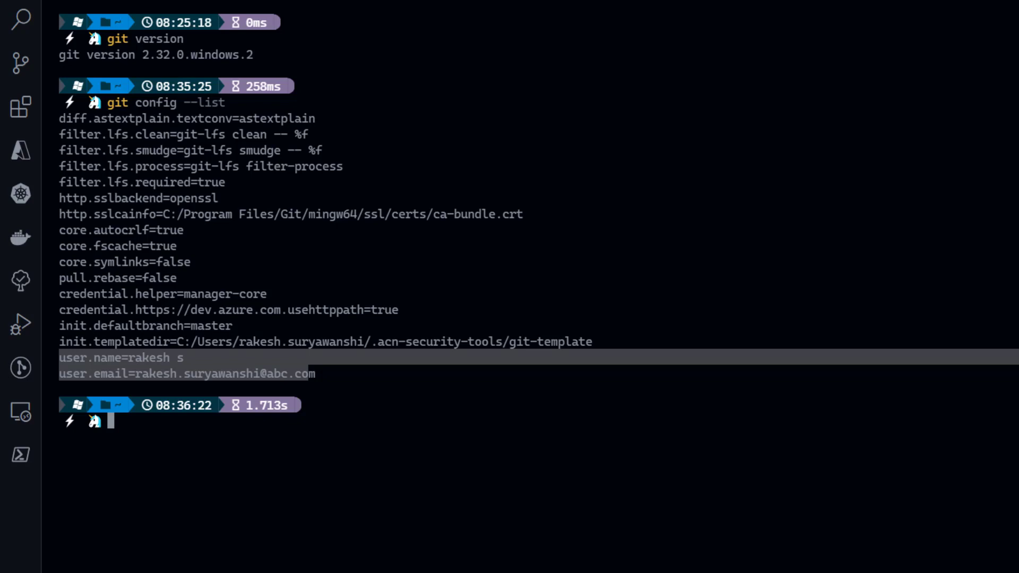
{"action": "left_click_drag", "start_coordinate": [329, 374], "coordinate": [42, 364]}
{"action": "type", "text": "git "}
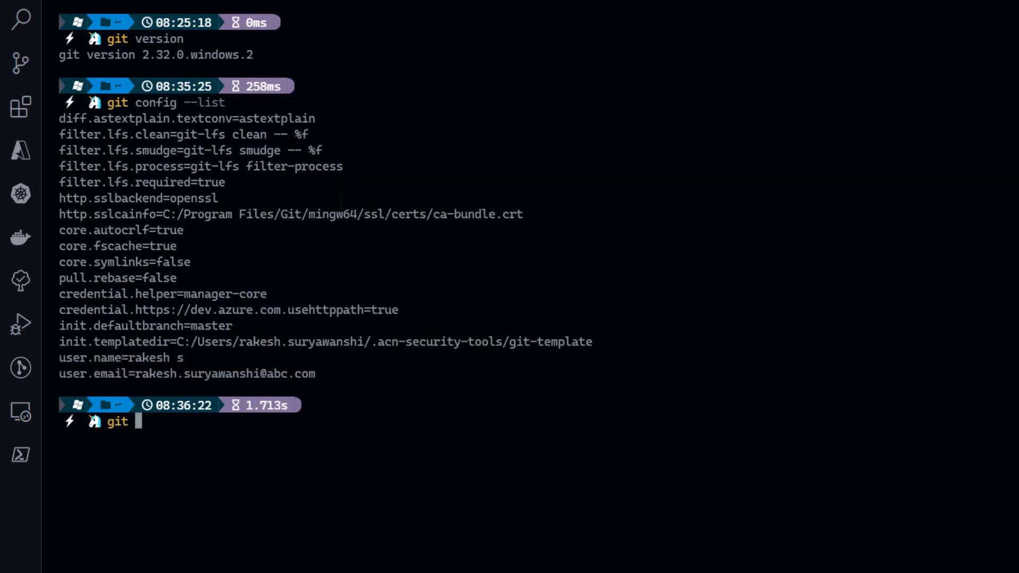
{"action": "type", "text": "init"}
{"action": "key", "text": "BackSpace"}
{"action": "key", "text": "BackSpace"}
{"action": "key", "text": "BackSpace"}
{"action": "key", "text": "BackSpace"}
{"action": "key", "text": "BackSpace"}
{"action": "key", "text": "BackSpace"}
{"action": "key", "text": "BackSpace"}
{"action": "key", "text": "BackSpace"}
- Change the working directory to the demo folder on drive C and initialize a Git repository there
{"action": "type", "text": "cd"}
{"action": "type", "text": "C:\\Rakesh\\demo"}
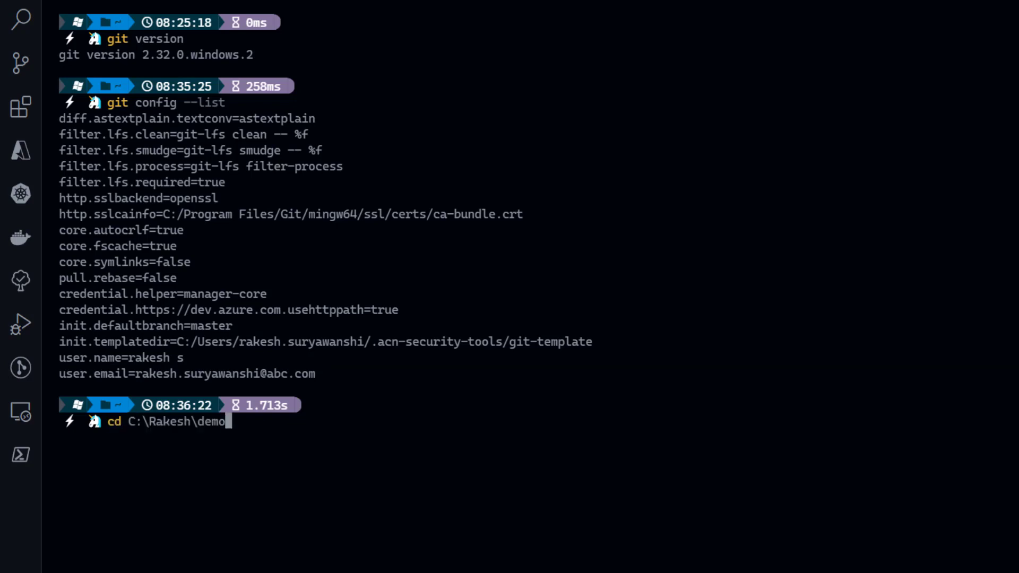
{"action": "key", "text": "Return"}
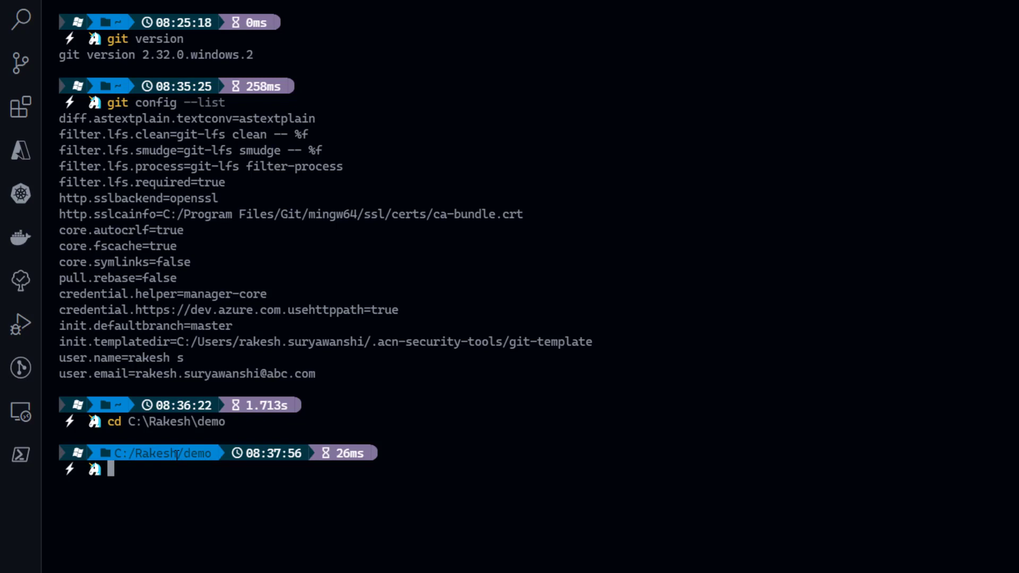
{"action": "type", "text": "git init"}
{"action": "key", "text": "Return"}
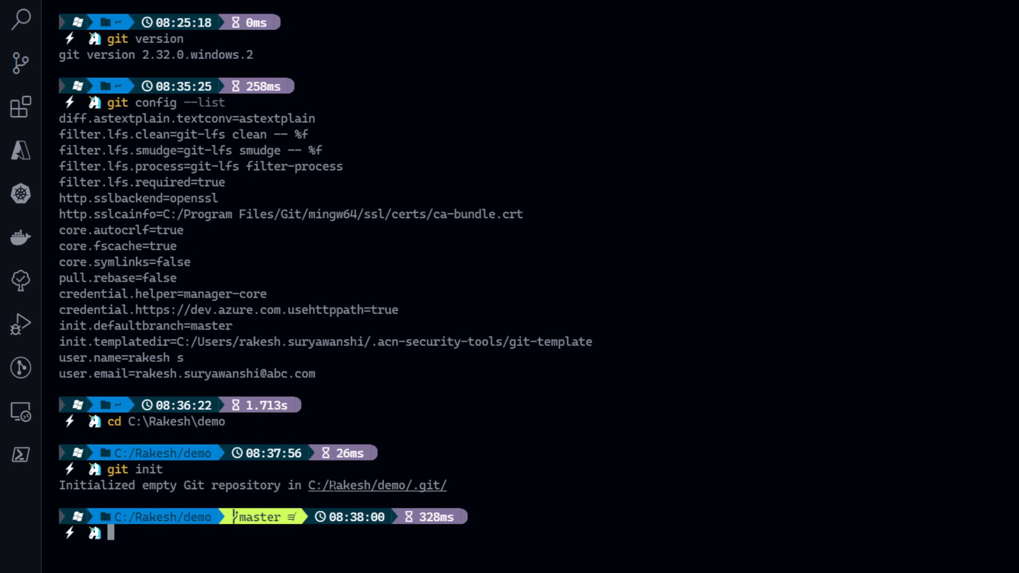
- Open the demo folder in File Explorer to inspect the .git folder and the hidden items display setting
{"action": "left_click_drag", "start_coordinate": [413, 485], "coordinate": [447, 485]}
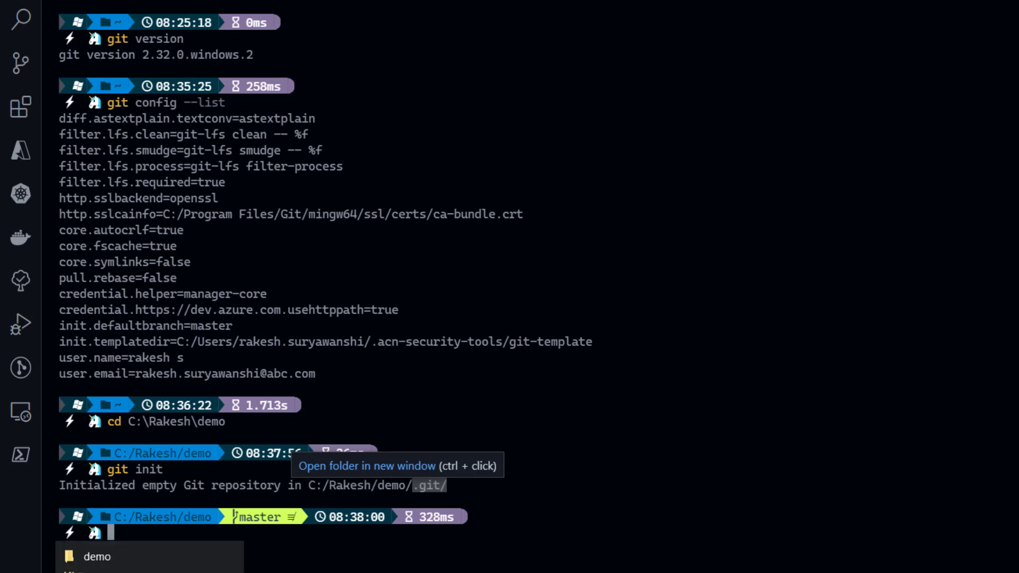
{"action": "left_click", "coordinate": [150, 563]}
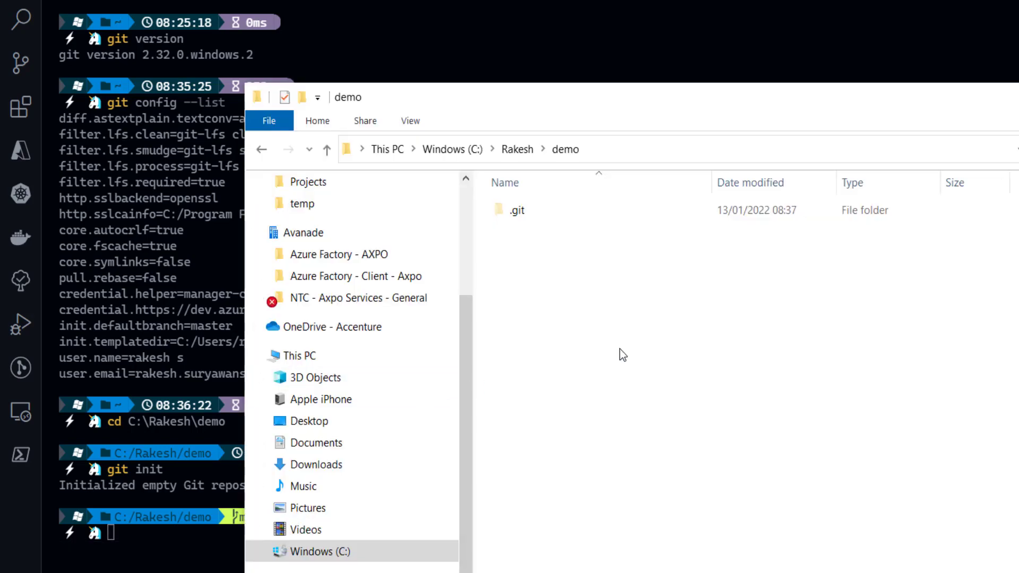
{"action": "left_click", "coordinate": [410, 121]}
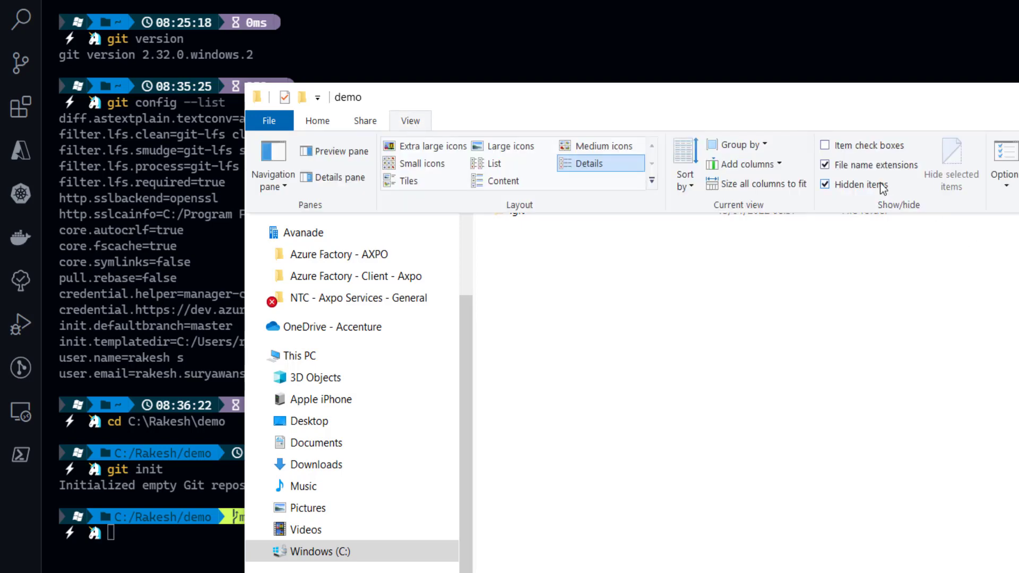
- Open the .git folder inside the demo folder to examine its contents, and return to the terminal
{"action": "left_click", "coordinate": [797, 269]}
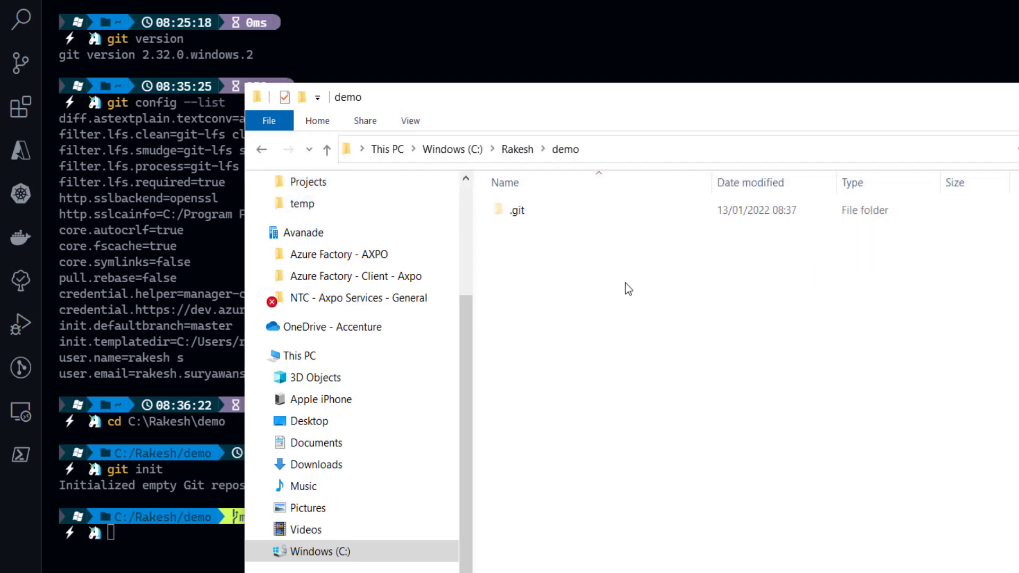
{"action": "left_click", "coordinate": [498, 209]}
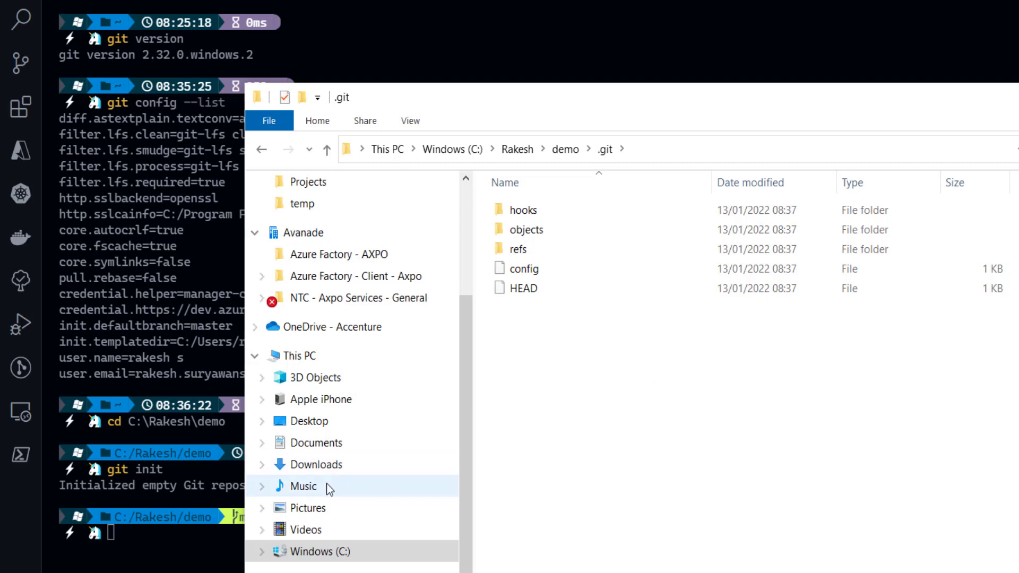
{"action": "left_click", "coordinate": [175, 538]}
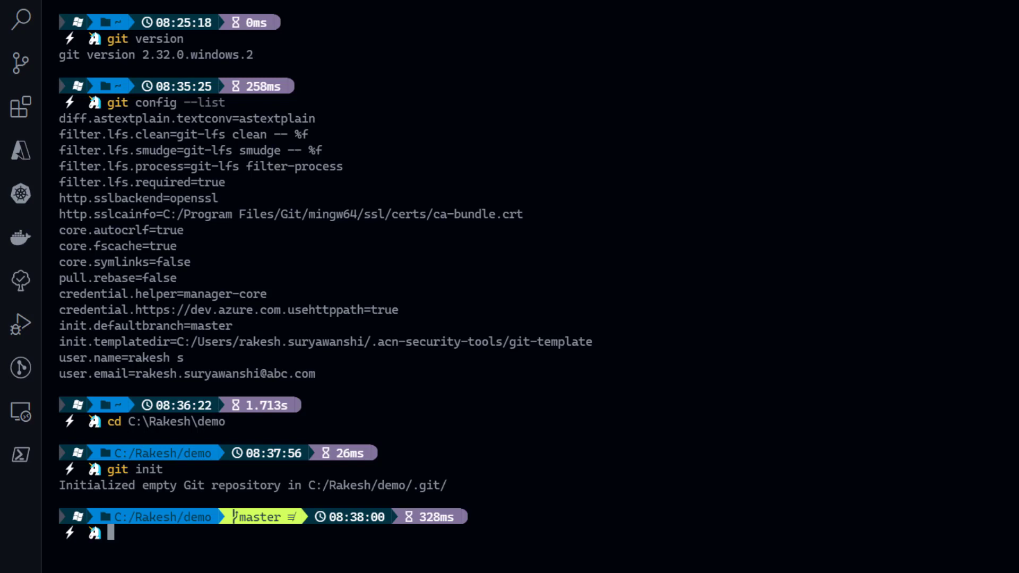
- Try to create a Git branch named feature-1 in the demo repository
{"action": "type", "text": "git branc"}
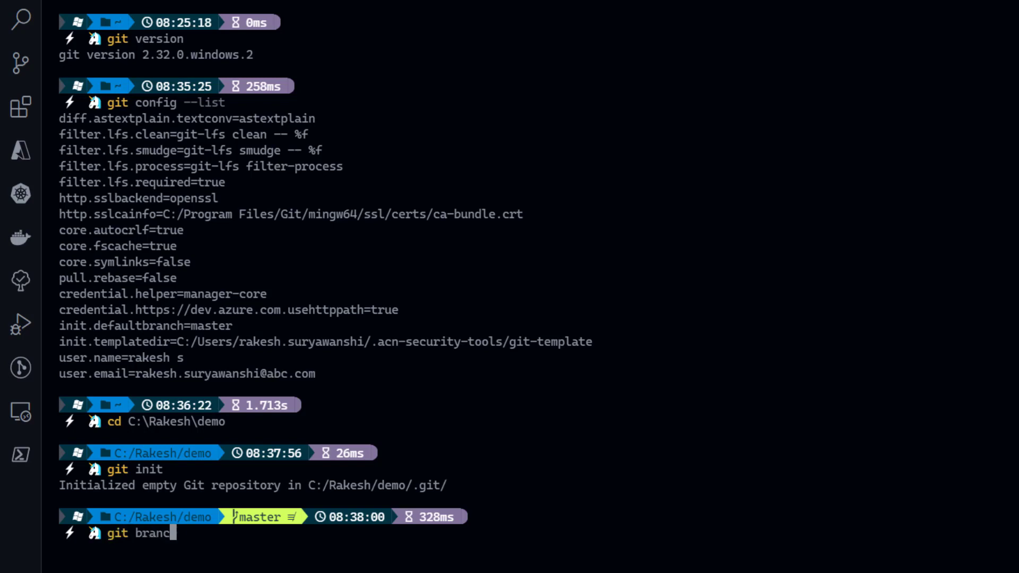
{"action": "type", "text": "h features"}
{"action": "key", "text": "BackSpace"}
{"action": "type", "text": "1"}
{"action": "key", "text": "BackSpace"}
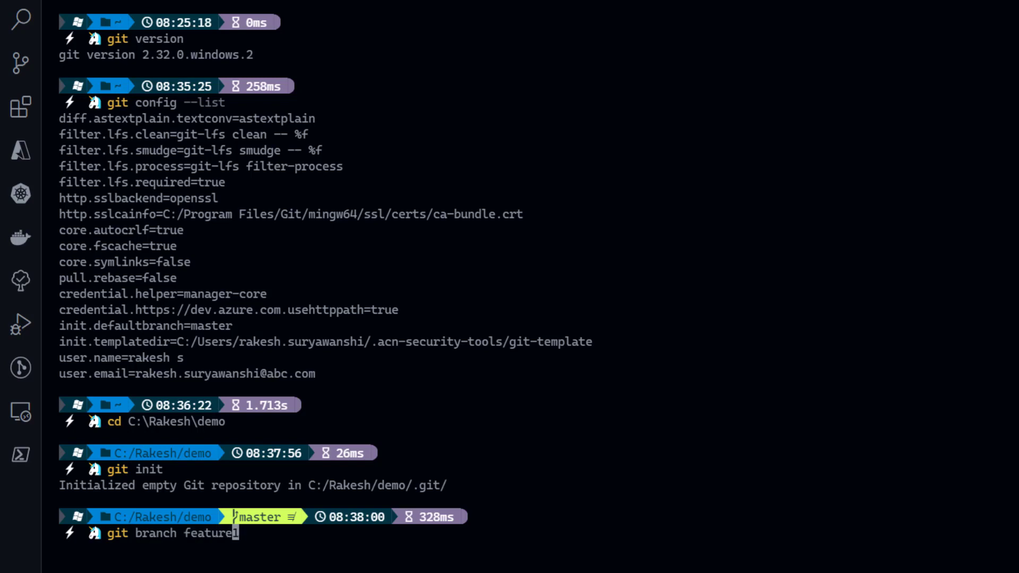
{"action": "type", "text": "-1"}
{"action": "key", "text": "Return"}
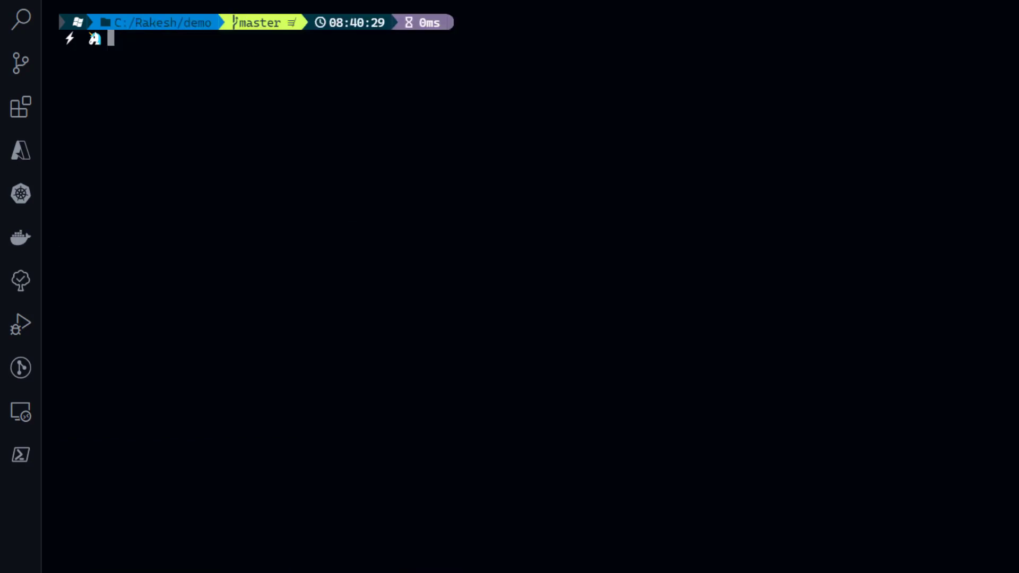
- In File Explorer, paste the copied main.tf and variables.tf files into the demo folder, and return to the terminal
{"action": "key", "text": "alt+Tab"}
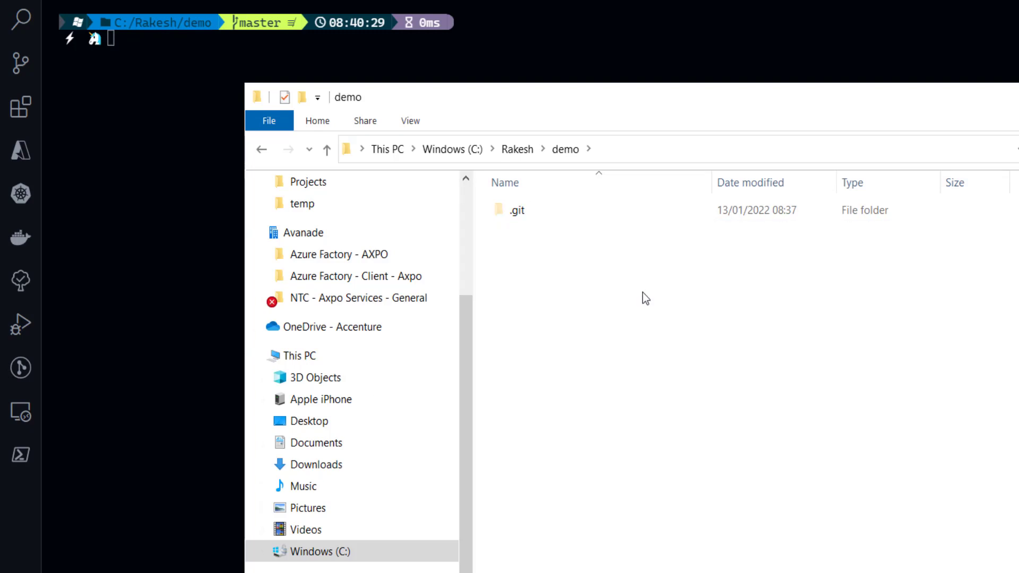
{"action": "key", "text": "ctrl+v"}
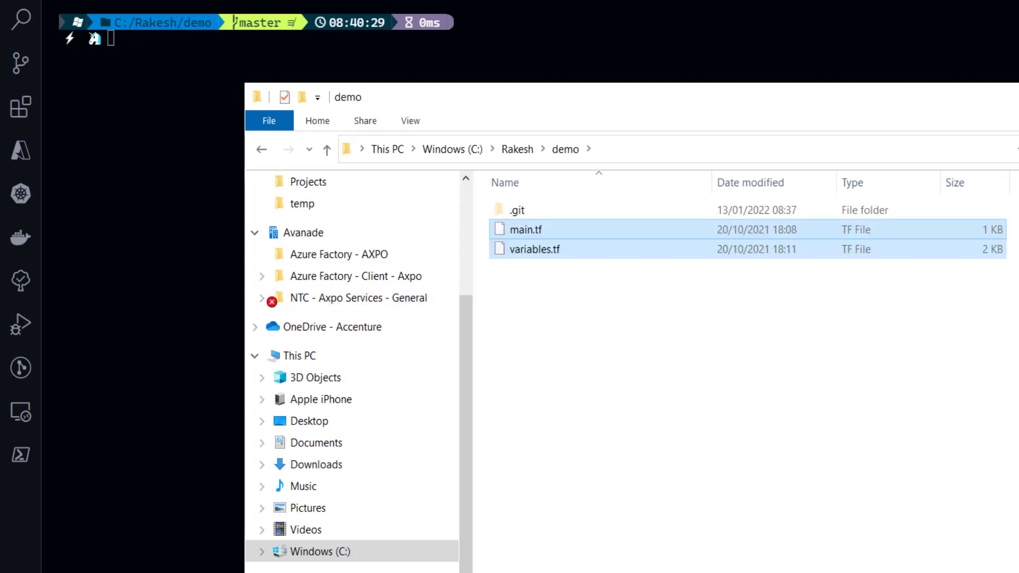
{"action": "key", "text": "alt+Tab"}
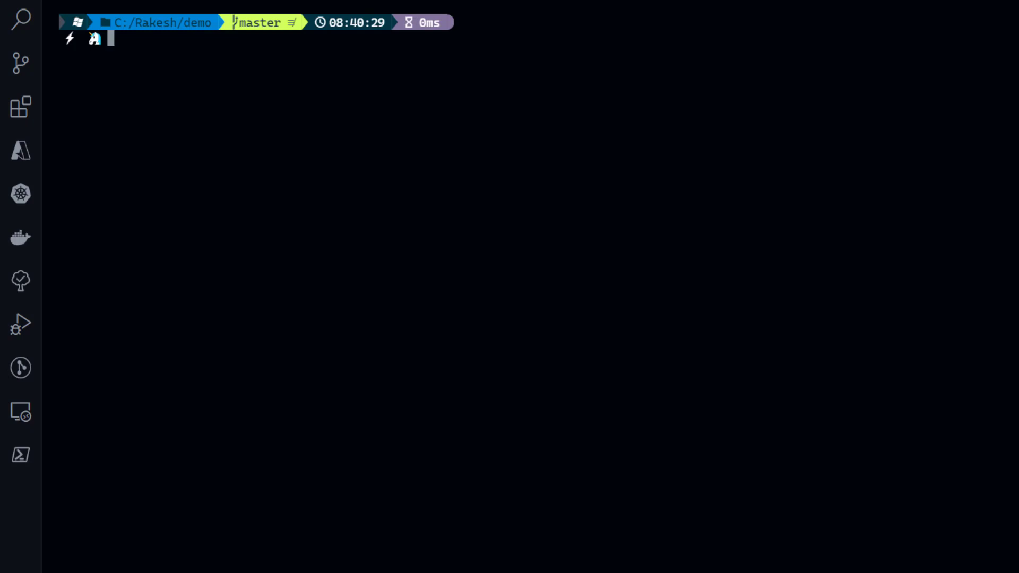
- Check the Git status of the demo repository and examine the untracked files and the prompt's change indicator
{"action": "type", "text": "git statyu"}
{"action": "key", "text": "BackSpace"}
{"action": "key", "text": "BackSpace"}
{"action": "type", "text": "us"}
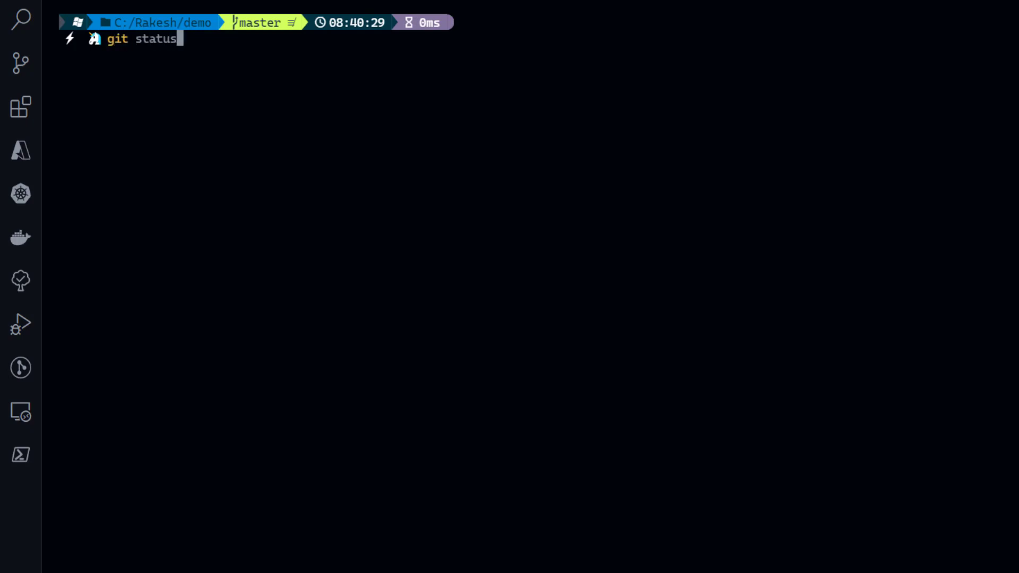
{"action": "key", "text": "Return"}
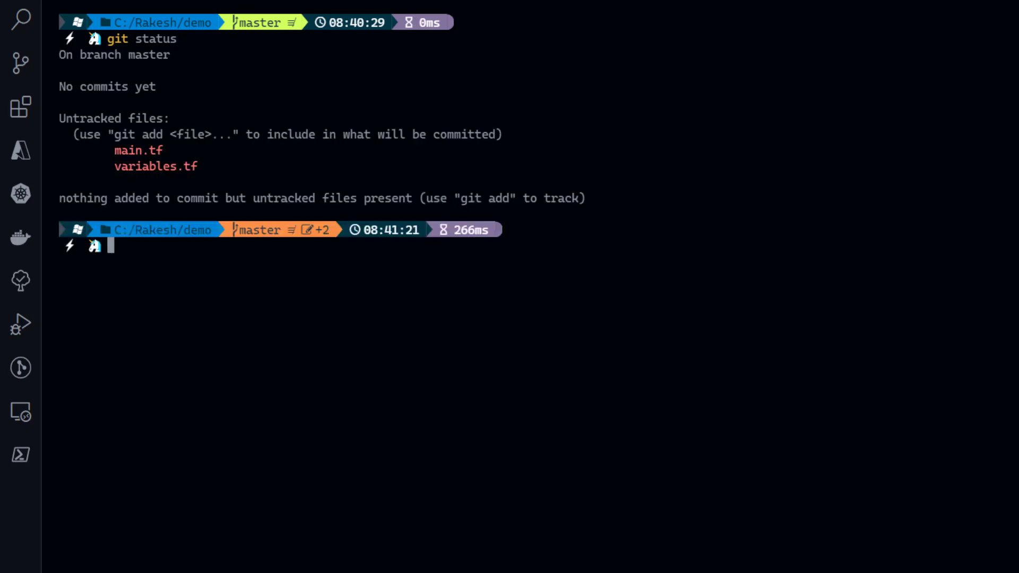
{"action": "left_click_drag", "start_coordinate": [101, 150], "coordinate": [239, 166]}
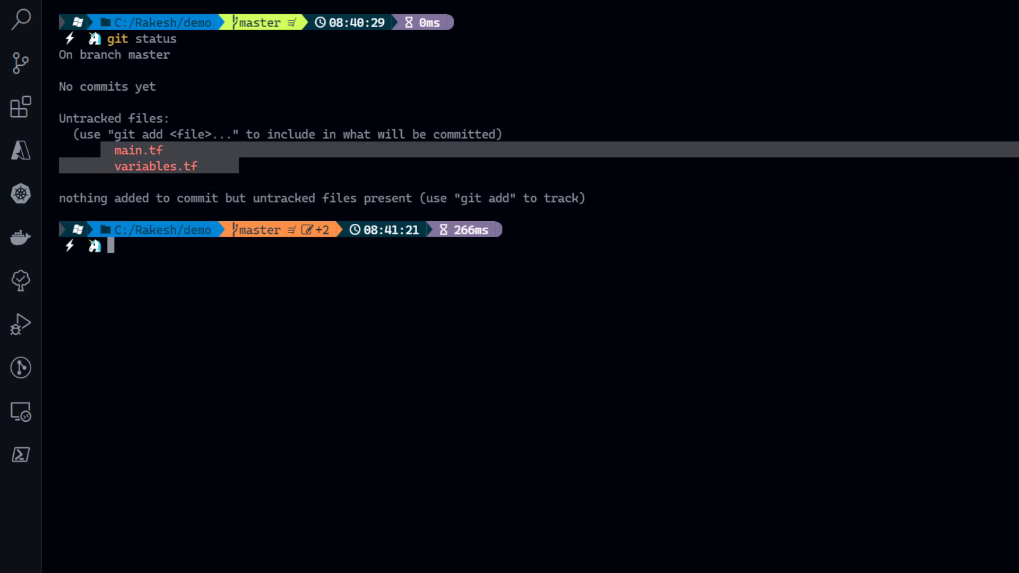
{"action": "left_click", "coordinate": [239, 166]}
{"action": "left_click_drag", "start_coordinate": [108, 150], "coordinate": [204, 166]}
{"action": "left_click", "coordinate": [204, 166]}
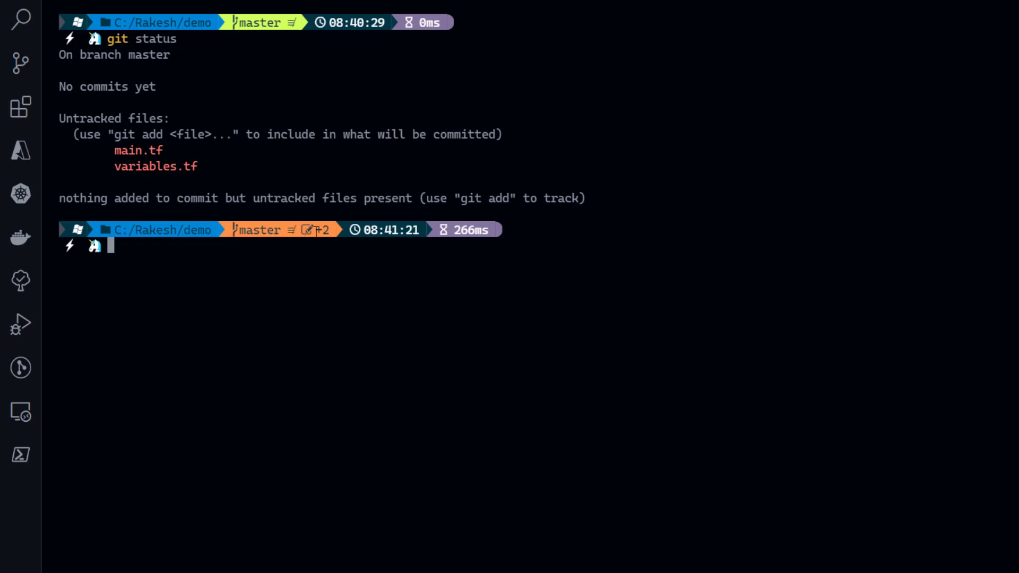
{"action": "left_click_drag", "start_coordinate": [317, 232], "coordinate": [332, 232]}
- Try to commit the changes with the message "1st change" without staging any files
{"action": "type", "text": "git"}
{"action": "type", "text": "commit "}
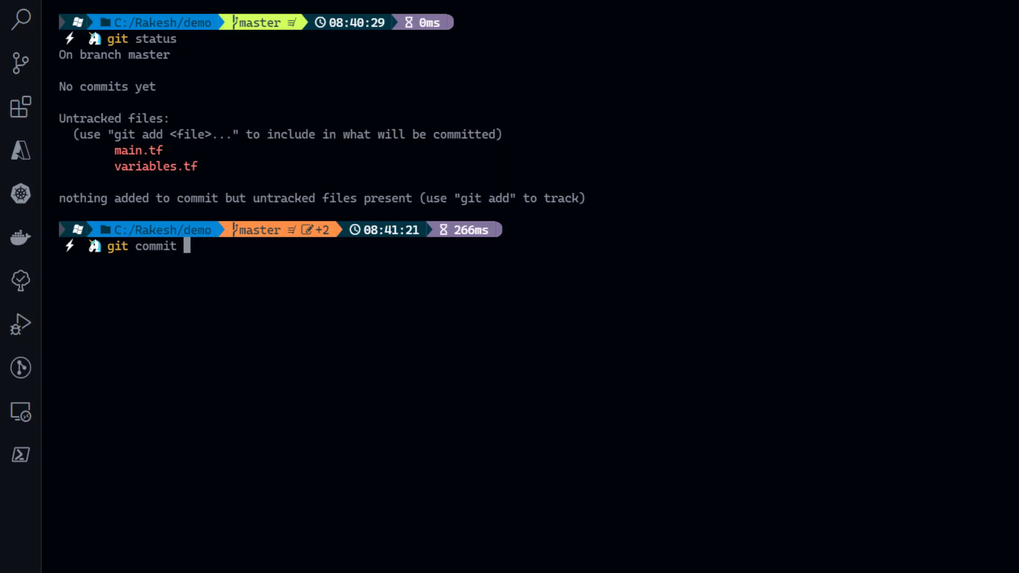
{"action": "type", "text": "-m \"1st change"}
{"action": "key", "text": "Return"}
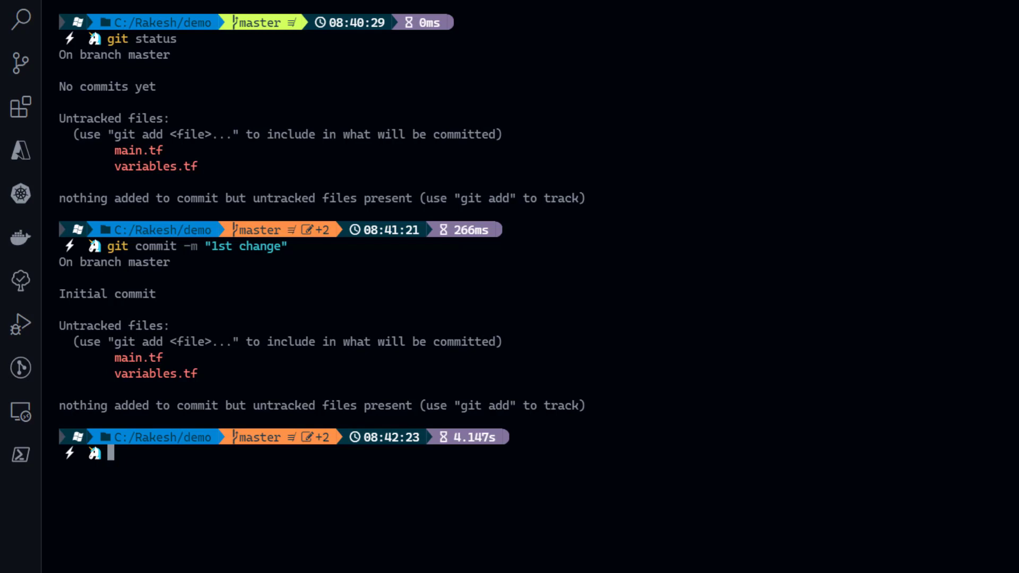
- Stage only main.tf with git add, copying the file name from the status output
{"action": "type", "text": "git add"}
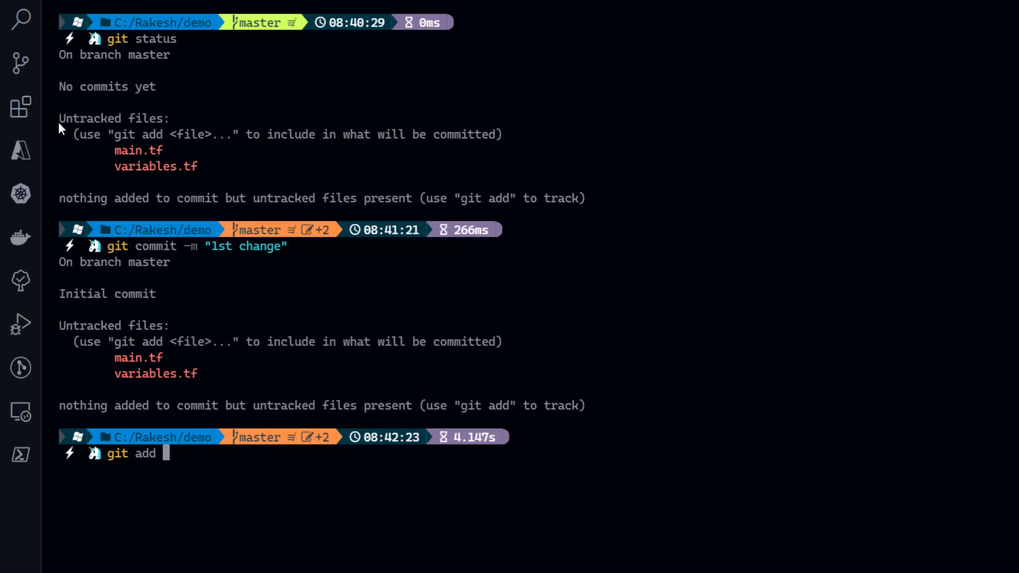
{"action": "left_click_drag", "start_coordinate": [114, 135], "coordinate": [217, 150]}
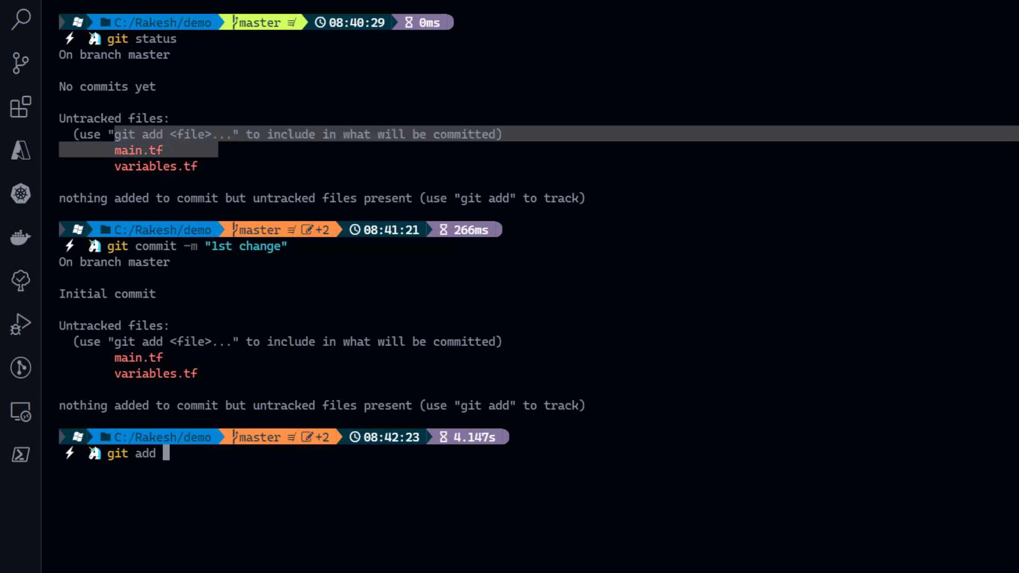
{"action": "left_click", "coordinate": [217, 150]}
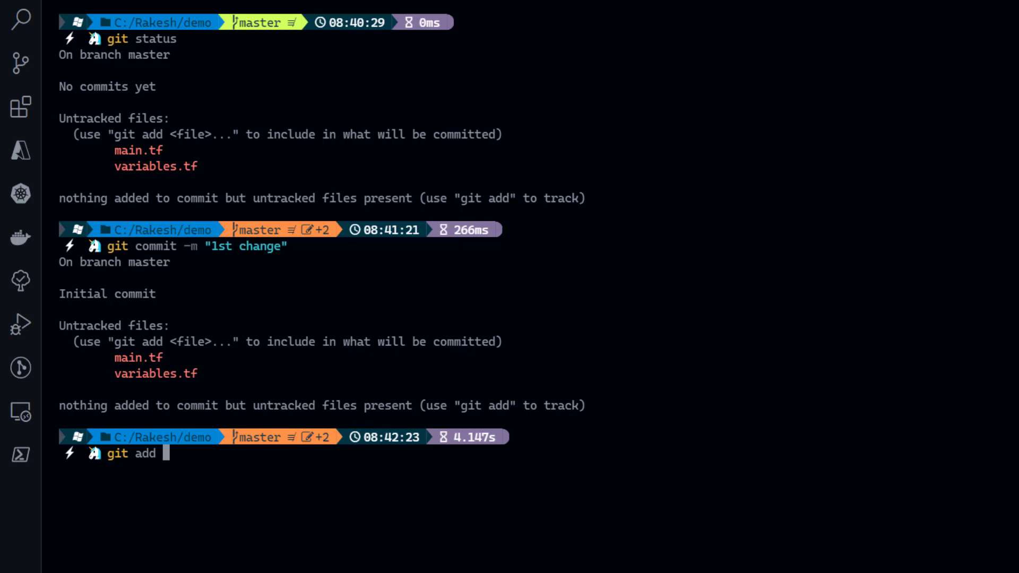
{"action": "type", "text": "-"}
{"action": "key", "text": "BackSpace"}
{"action": "left_click_drag", "start_coordinate": [114, 151], "coordinate": [163, 151]}
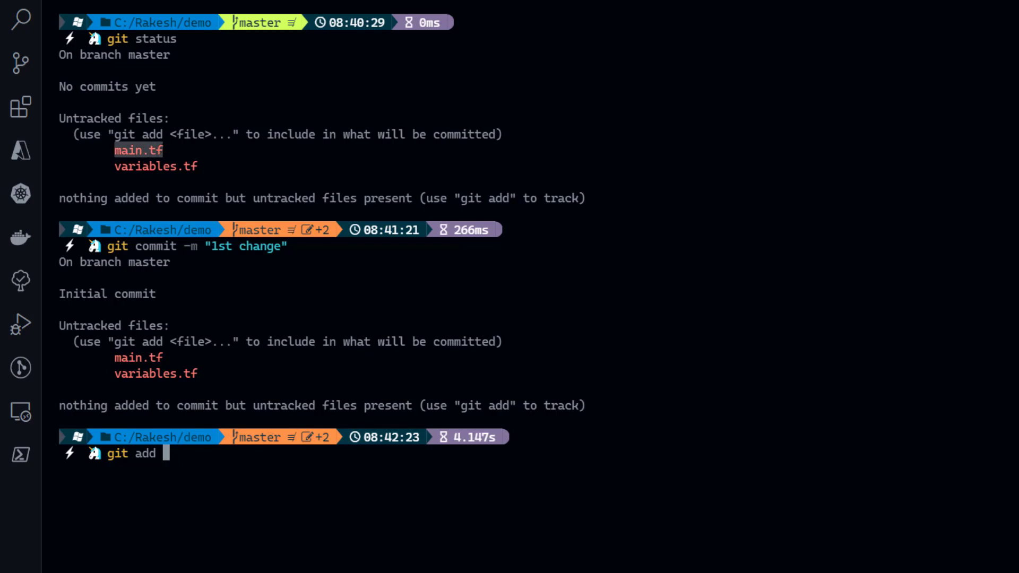
{"action": "key", "text": "ctrl+c"}
{"action": "key", "text": "ctrl+v"}
{"action": "key", "text": "Return"}
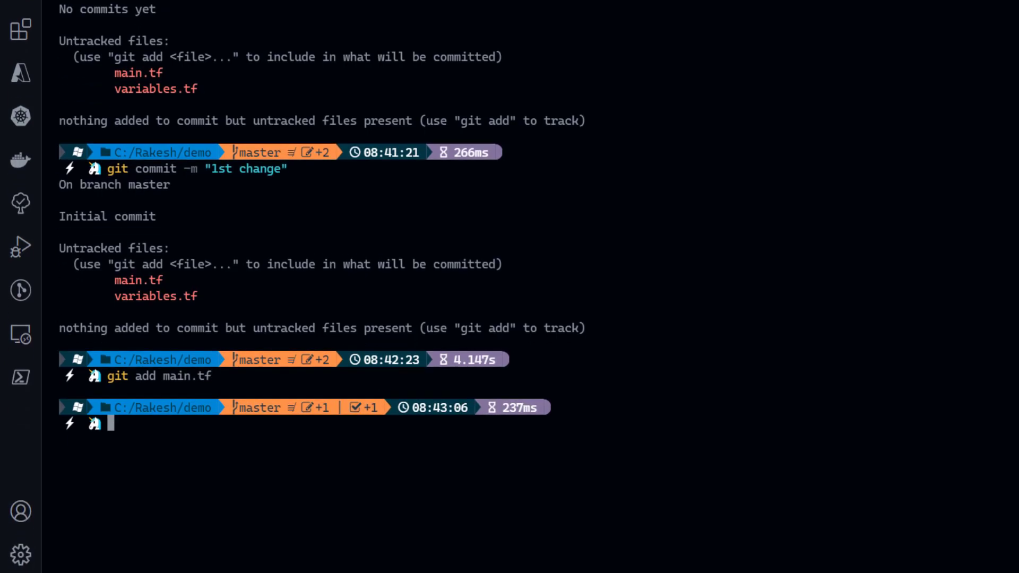
- Check the Git status again and compare the staged file with the untracked one
{"action": "type", "text": "git status"}
{"action": "key", "text": "Return"}
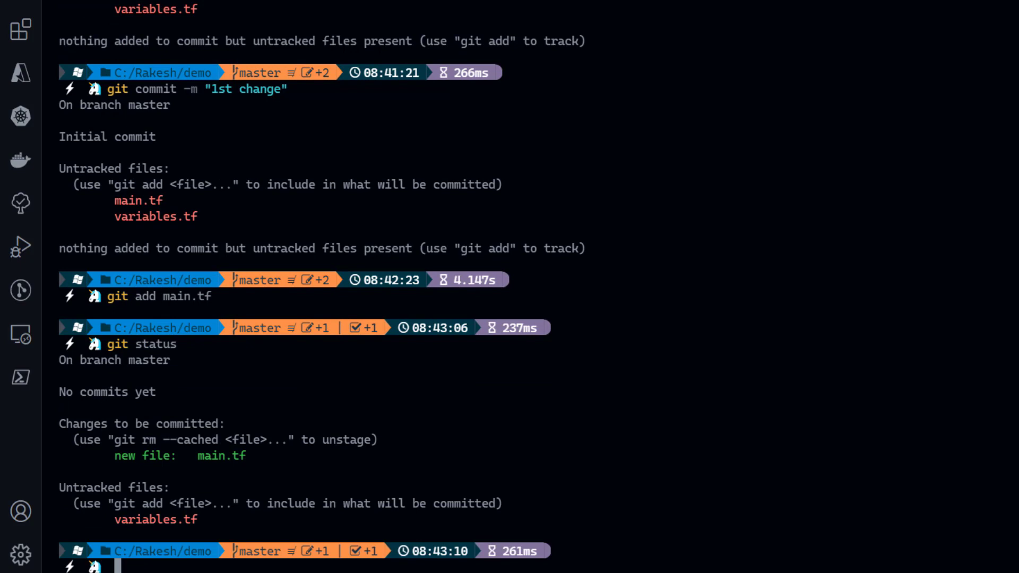
{"action": "left_click_drag", "start_coordinate": [108, 456], "coordinate": [247, 455]}
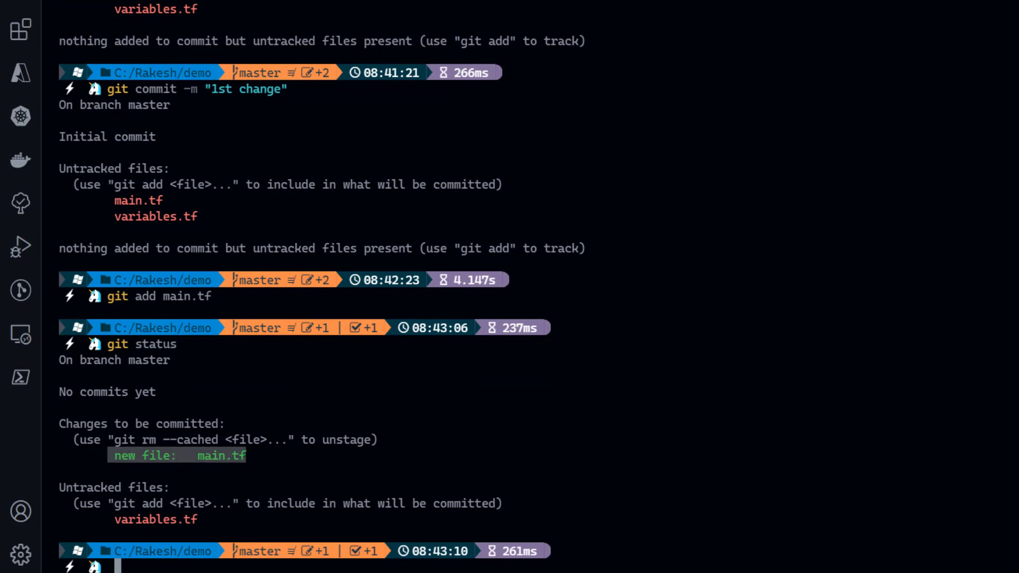
{"action": "left_click", "coordinate": [222, 456]}
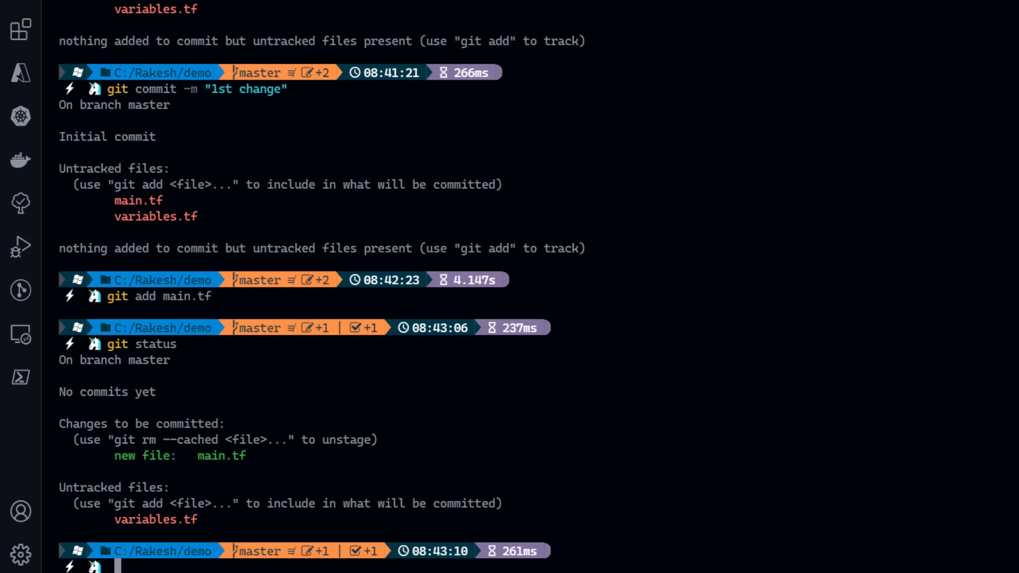
{"action": "left_click_drag", "start_coordinate": [191, 456], "coordinate": [246, 456]}
{"action": "left_click_drag", "start_coordinate": [115, 519], "coordinate": [191, 519]}
{"action": "left_click", "coordinate": [191, 519]}
- Stage all remaining files in the demo folder with git add . and check the repository status
{"action": "type", "text": "dd"}
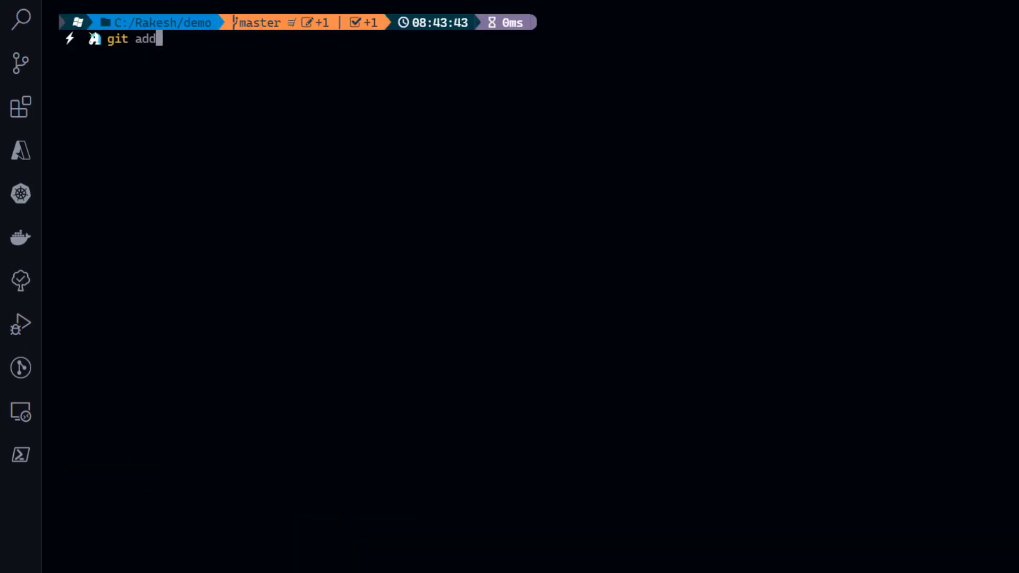
{"action": "type", "text": " ."}
{"action": "key", "text": "Return"}
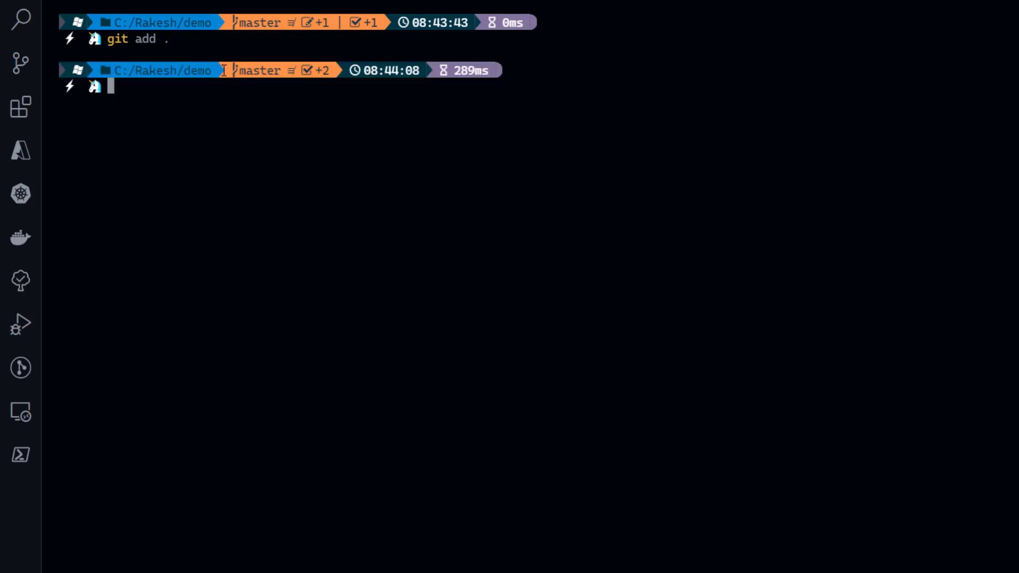
{"action": "type", "text": "git status"}
{"action": "key", "text": "Return"}
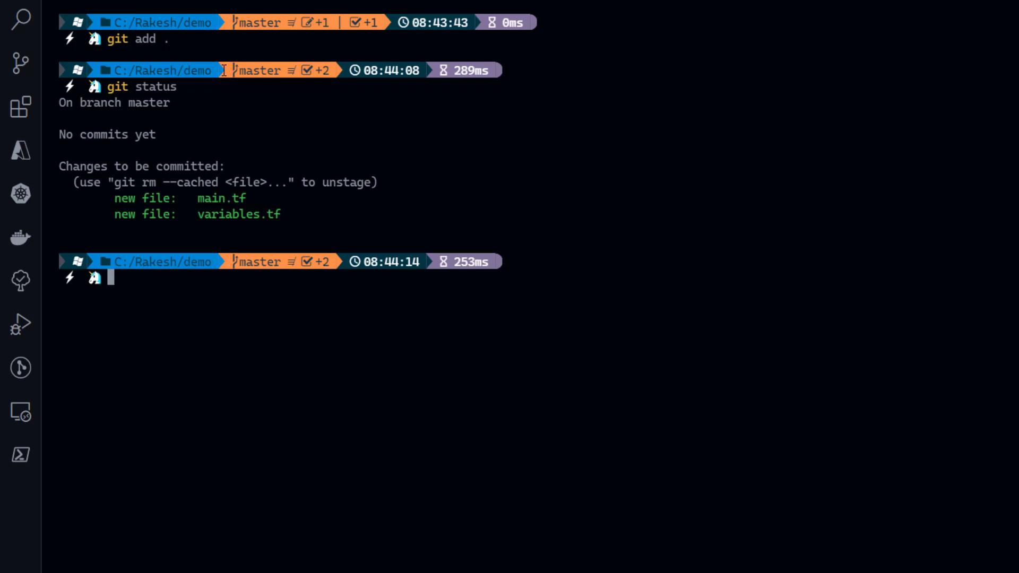
- Commit the staged files with the message "1st change" and examine the file entries in the commit output
{"action": "type", "text": "git commit -"}
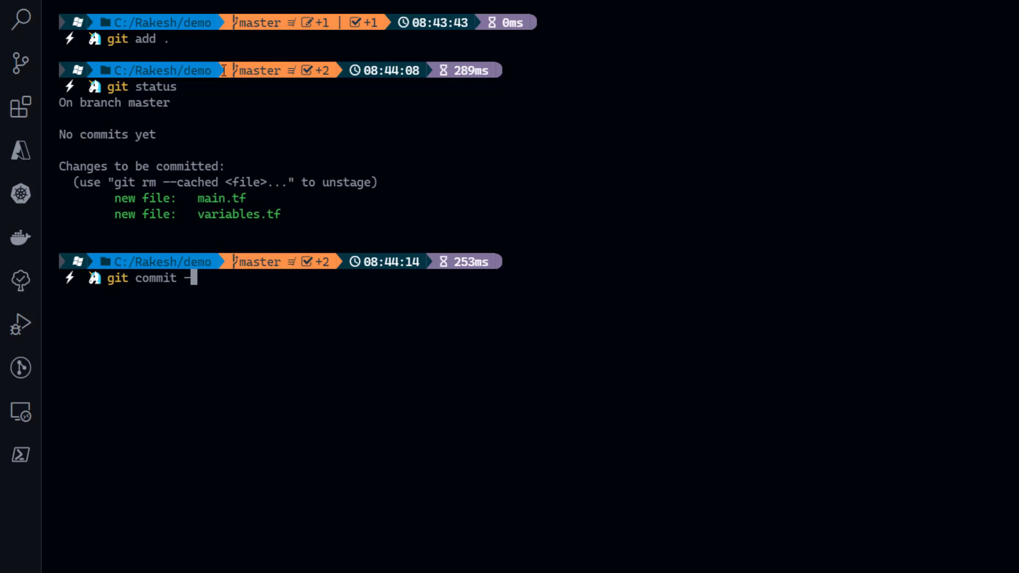
{"action": "type", "text": "m \"1st change"}
{"action": "key", "text": "Return"}
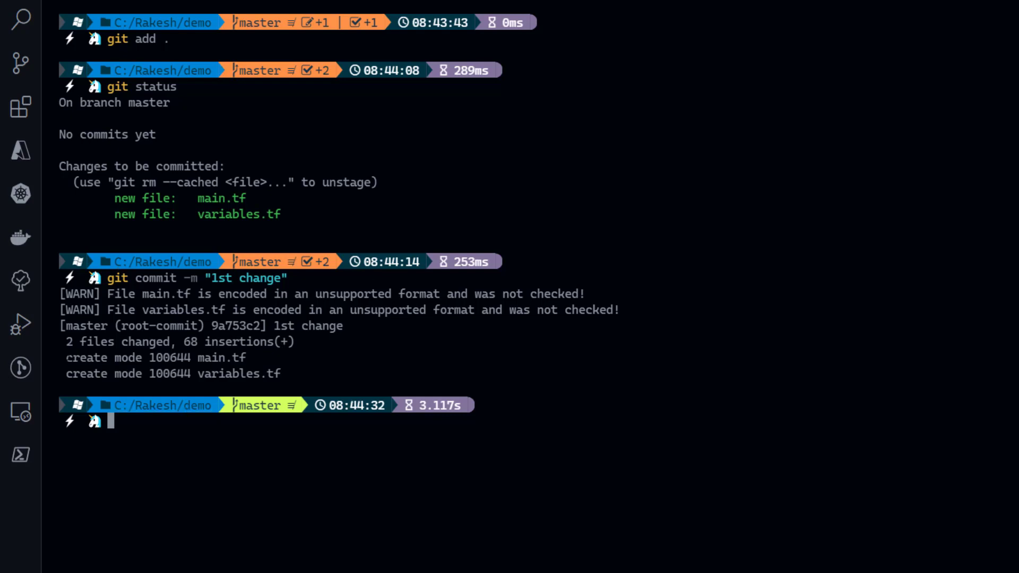
{"action": "left_click_drag", "start_coordinate": [67, 358], "coordinate": [282, 373]}
{"action": "left_click", "coordinate": [173, 359]}
{"action": "left_click_drag", "start_coordinate": [151, 358], "coordinate": [190, 358]}
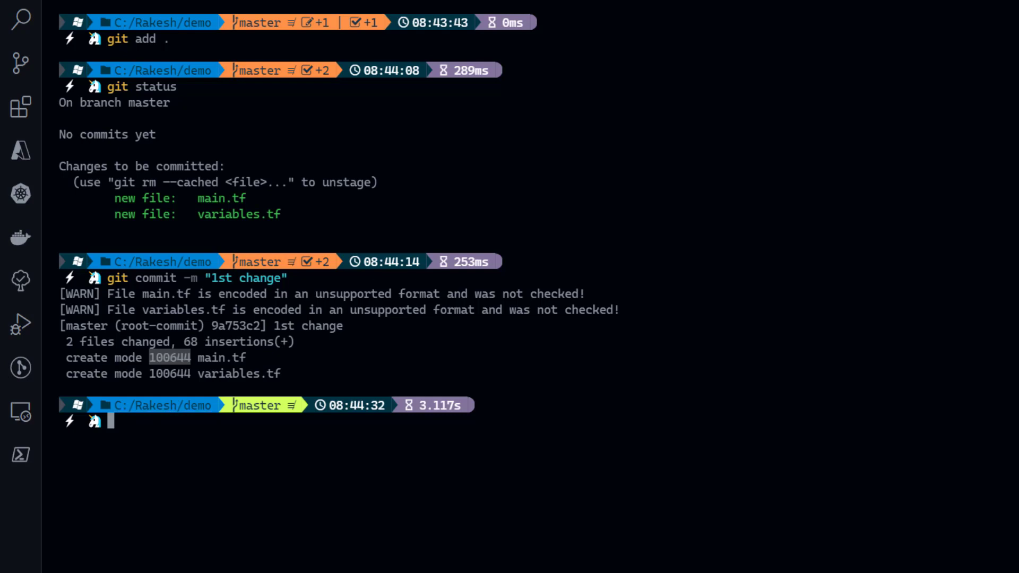
{"action": "left_click", "coordinate": [233, 344]}
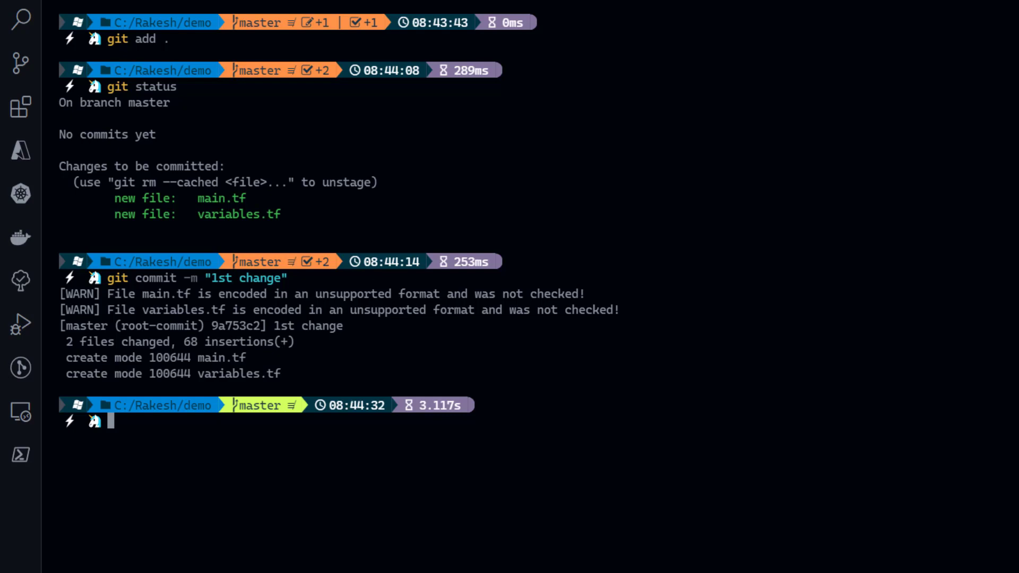
- List the repository's branches and examine the branch name and the asterisk marking the current branch
{"action": "type", "text": "git branch"}
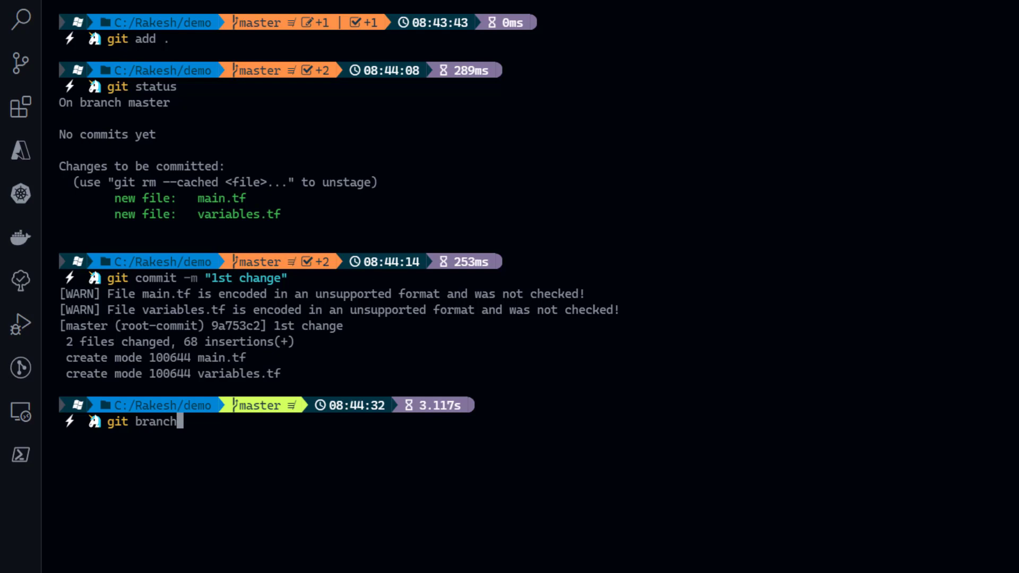
{"action": "key", "text": "Return"}
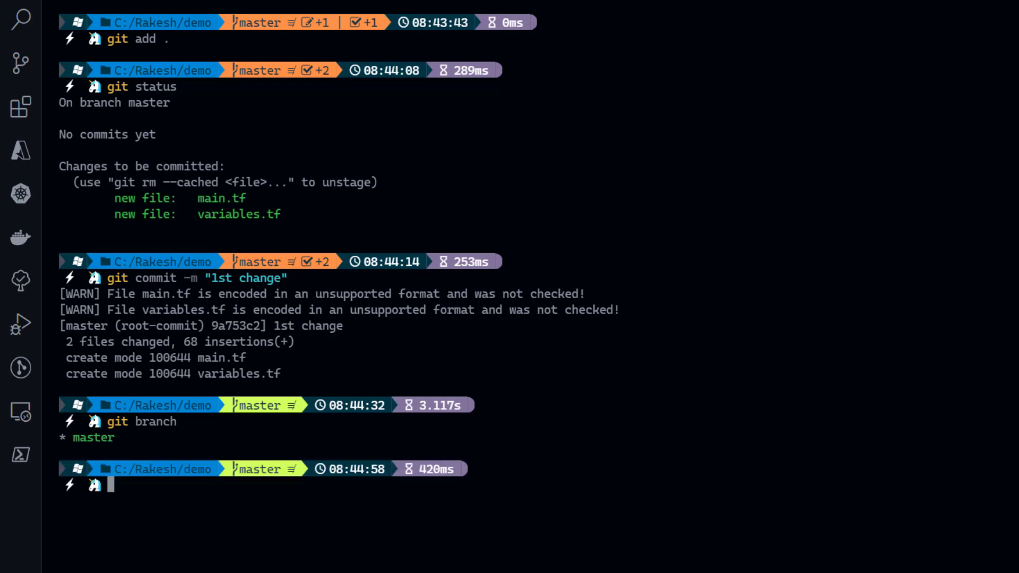
{"action": "left_click_drag", "start_coordinate": [67, 437], "coordinate": [120, 437]}
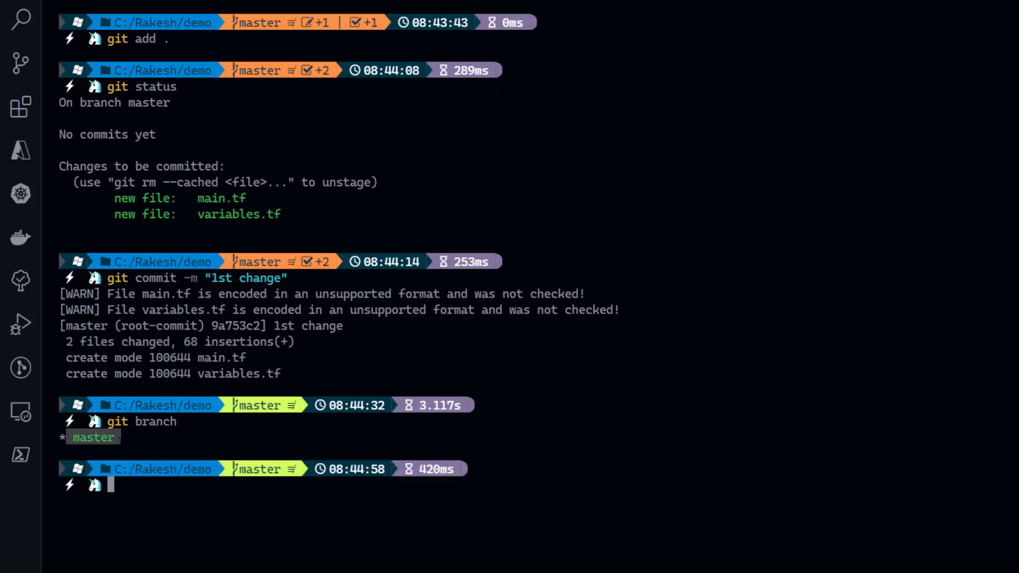
{"action": "left_click", "coordinate": [121, 437]}
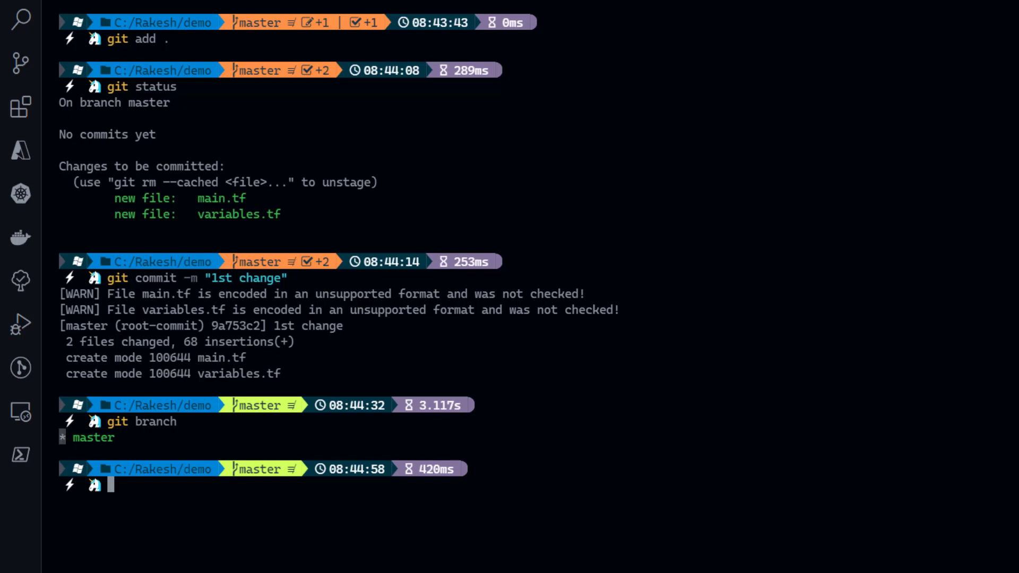
{"action": "left_click", "coordinate": [63, 438]}
- Create a new branch named features/login with git branch
{"action": "type", "text": "git"}
{"action": "key", "text": "BackSpace"}
{"action": "key", "text": "BackSpace"}
{"action": "key", "text": "BackSpace"}
{"action": "key", "text": "BackSpace"}
{"action": "type", "text": "git brach"}
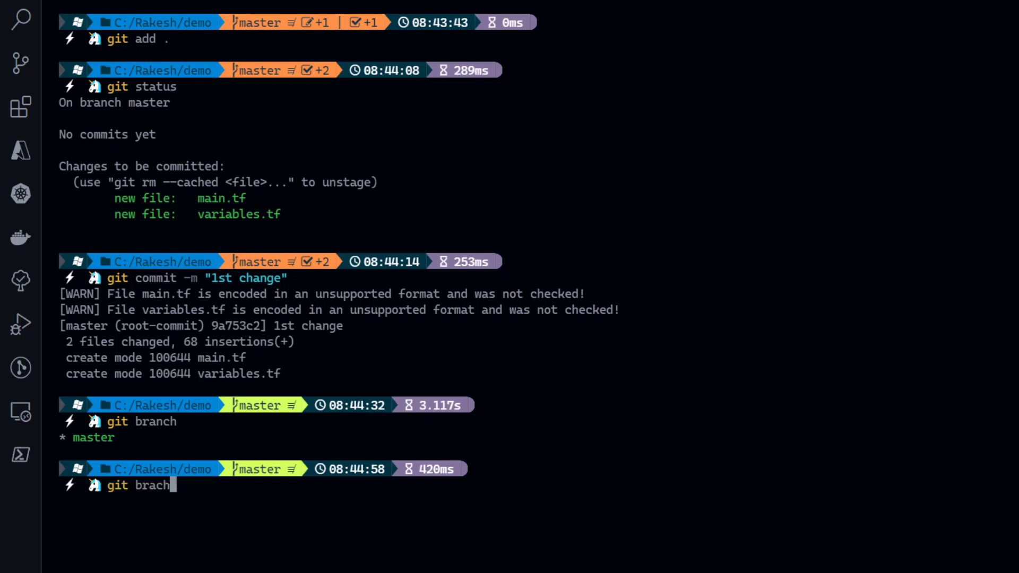
{"action": "key", "text": "BackSpace"}
{"action": "key", "text": "BackSpace"}
{"action": "type", "text": "nch feature1"}
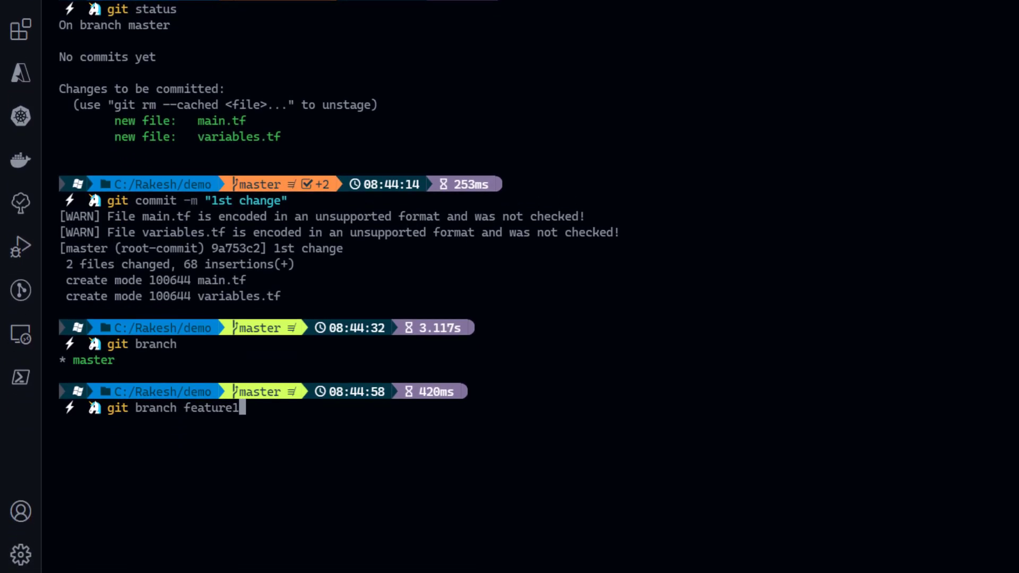
{"action": "key", "text": "BackSpace"}
{"action": "type", "text": "s/login"}
{"action": "key", "text": "Return"}
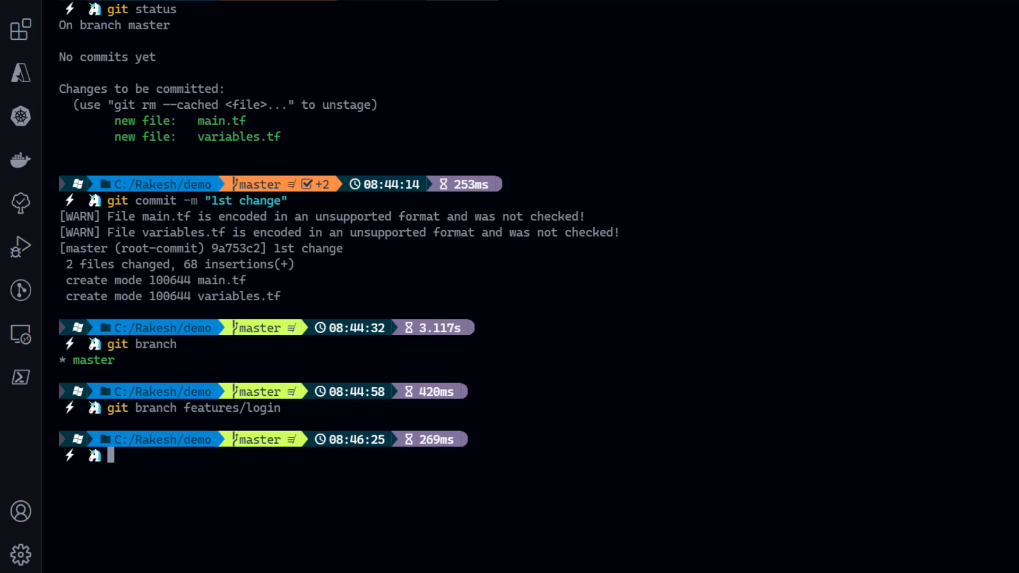
- List the branches again, compare features/login with the current master branch, and clear the terminal
{"action": "type", "text": "git branch"}
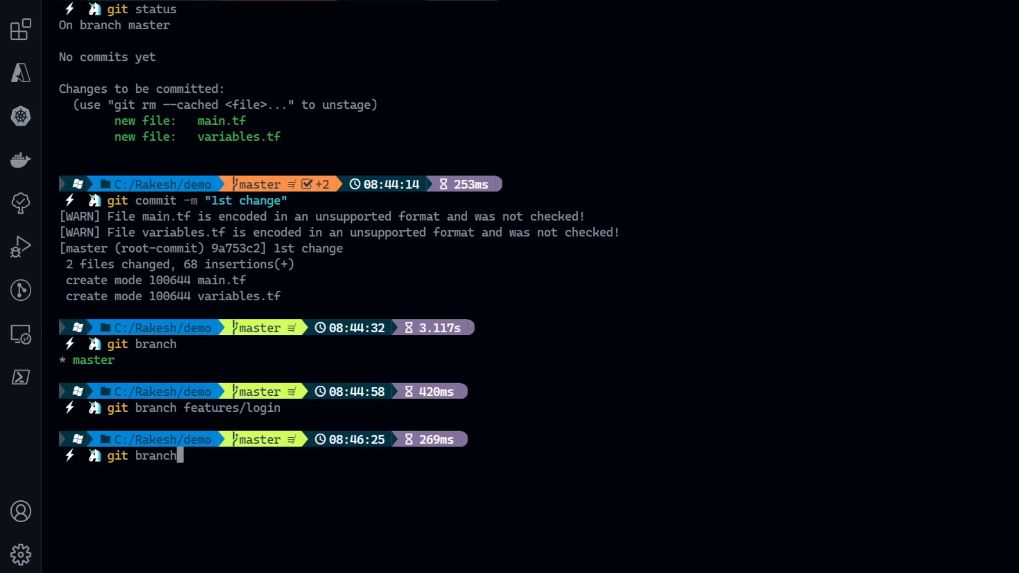
{"action": "key", "text": "Return"}
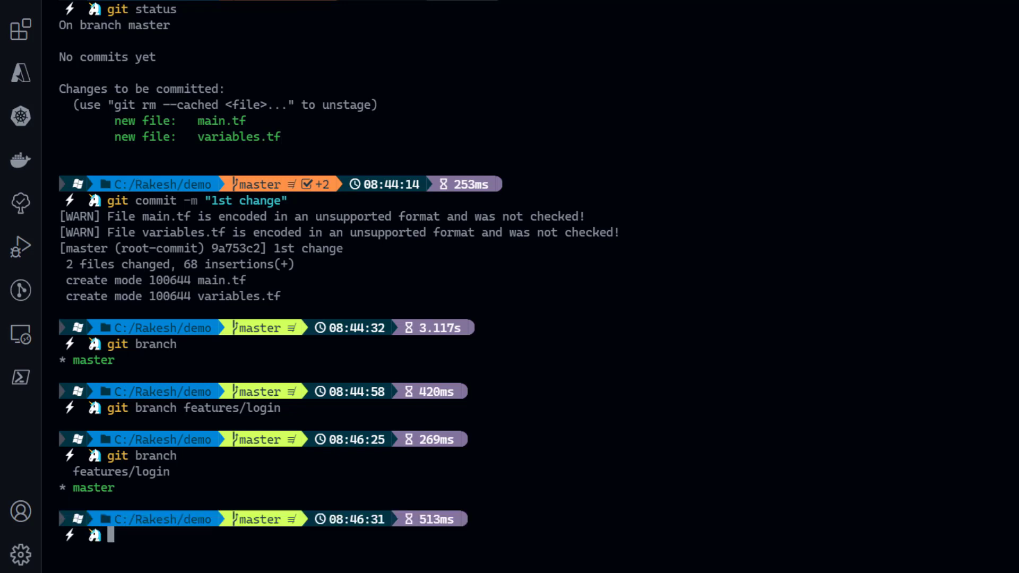
{"action": "left_click_drag", "start_coordinate": [73, 472], "coordinate": [163, 472]}
{"action": "left_click", "coordinate": [116, 485]}
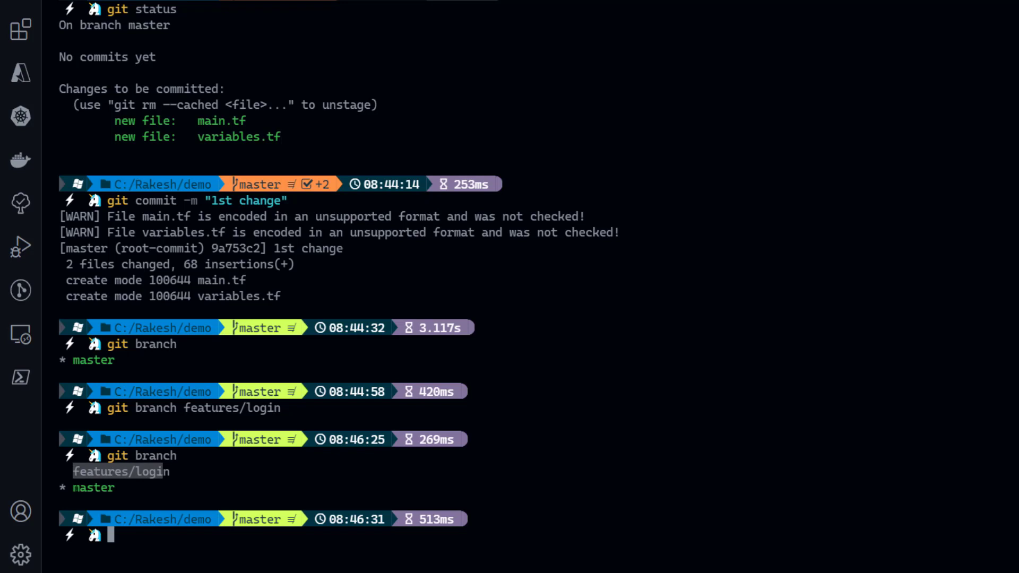
{"action": "left_click_drag", "start_coordinate": [74, 488], "coordinate": [127, 488]}
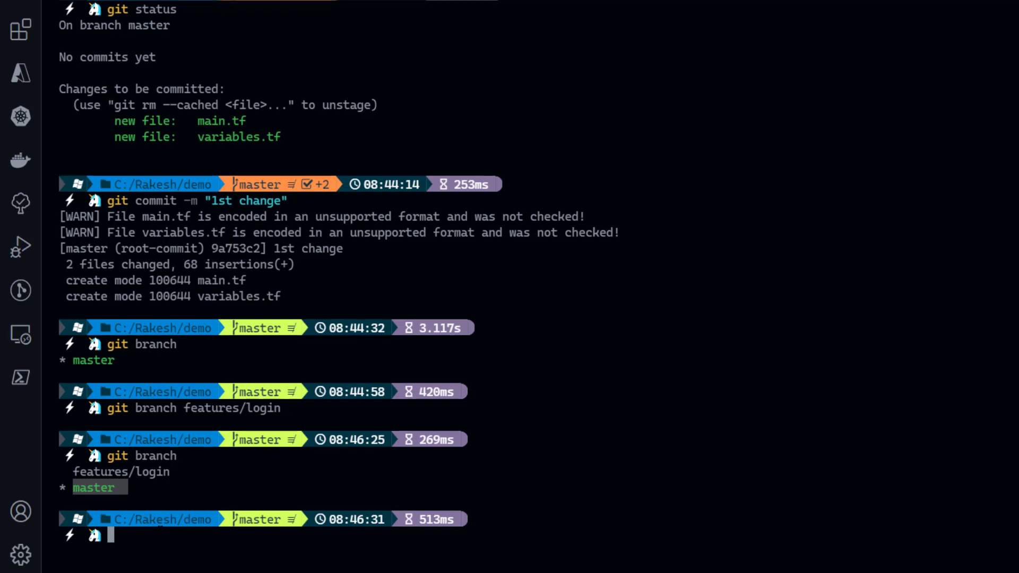
{"action": "key", "text": "ctrl+l"}
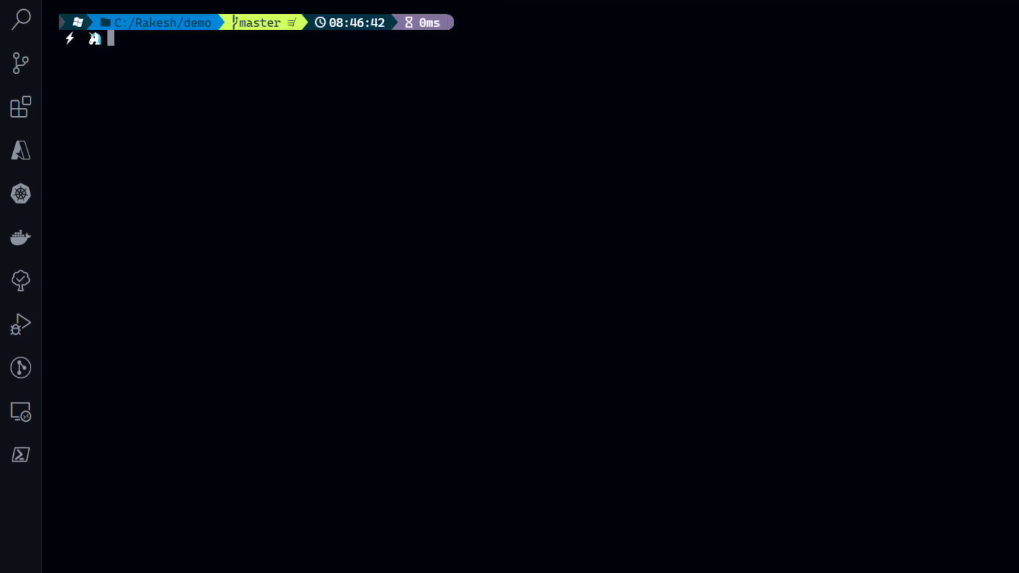
- Switch from master to the existing features/login branch with git checkout
{"action": "left_click_drag", "start_coordinate": [232, 18], "coordinate": [274, 22]}
{"action": "type", "text": "git checkout "}
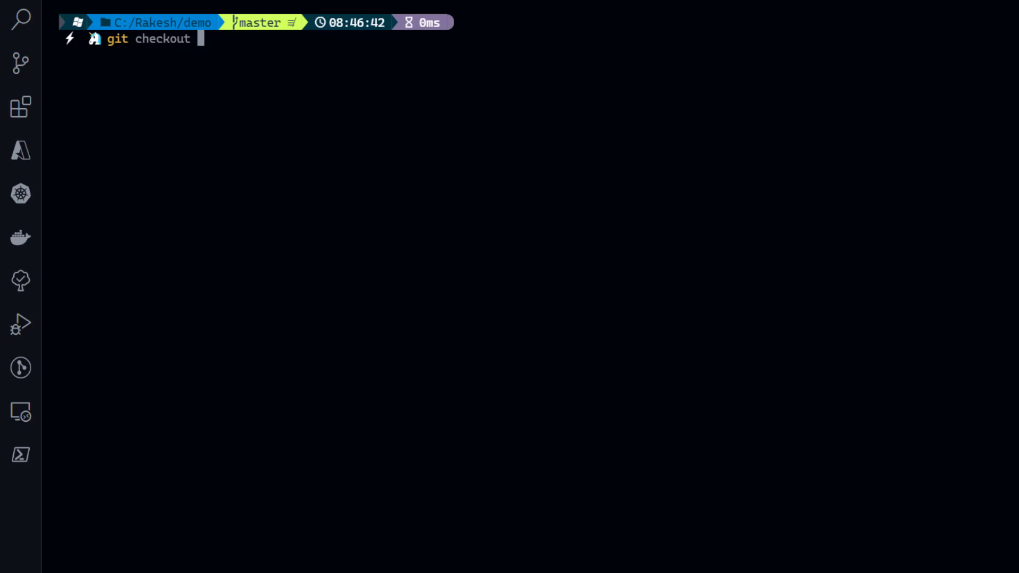
{"action": "type", "text": "features"}
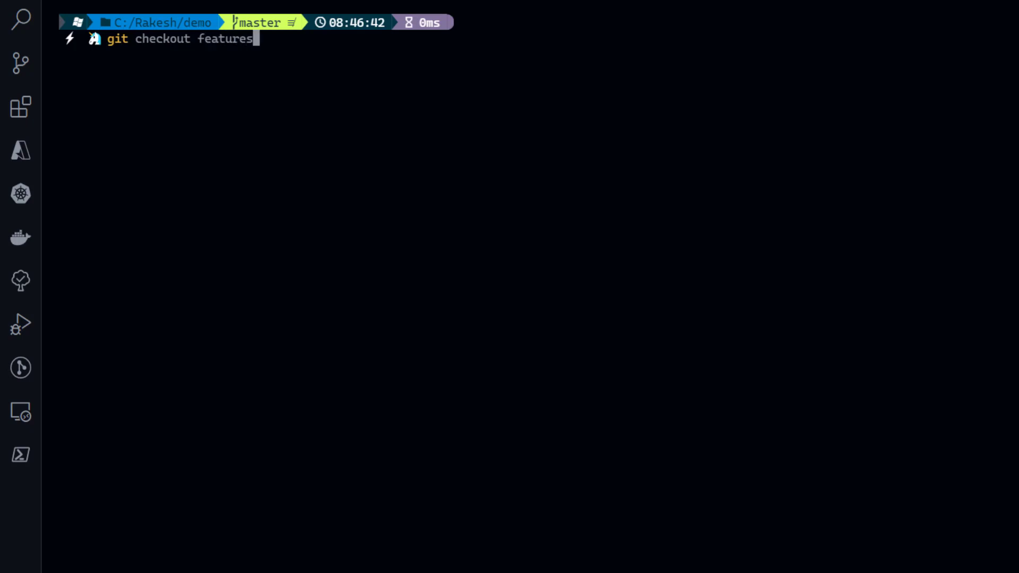
{"action": "type", "text": "/login"}
{"action": "key", "text": "Return"}
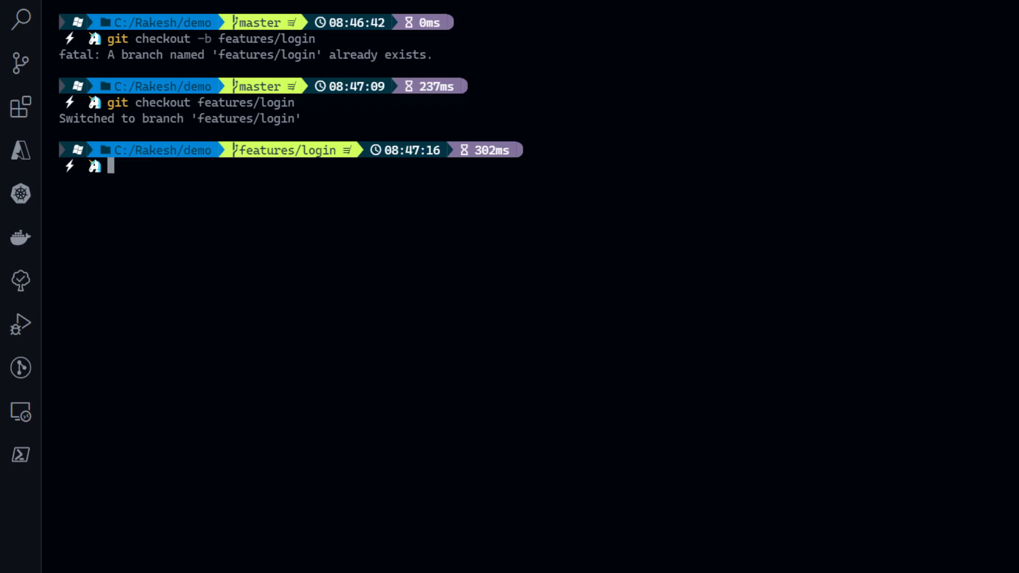
- Create and switch to a new branch features/dashboard using git checkout -b, and list the branches
{"action": "left_click_drag", "start_coordinate": [109, 41], "coordinate": [203, 40]}
{"action": "left_click", "coordinate": [204, 40]}
{"action": "key", "text": "Up"}
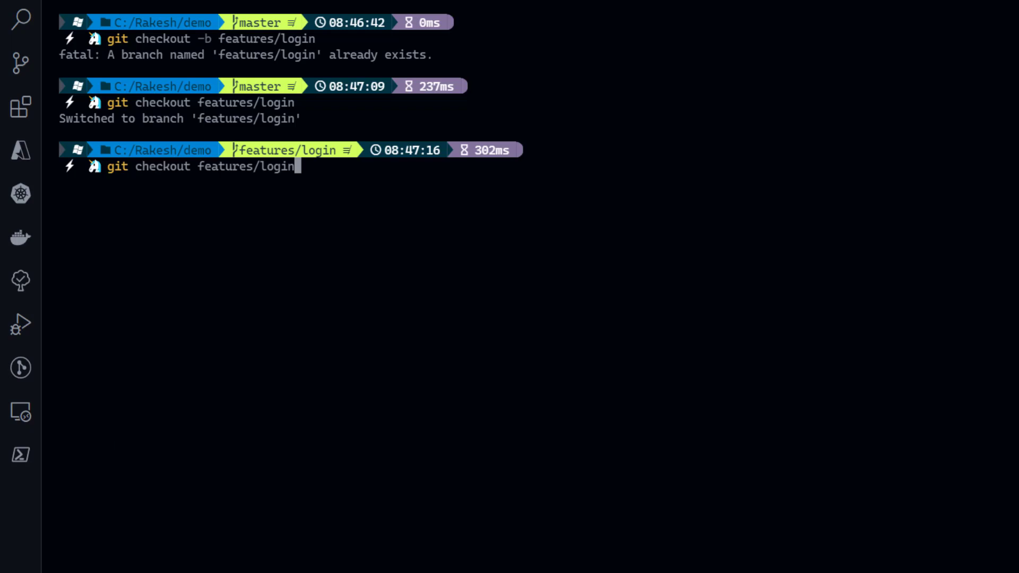
{"action": "key", "text": "BackSpace"}
{"action": "key", "text": "BackSpace"}
{"action": "key", "text": "BackSpace"}
{"action": "key", "text": "BackSpace"}
{"action": "key", "text": "BackSpace"}
{"action": "type", "text": "dashboard"}
{"action": "key", "text": "Left"}
{"action": "key", "text": "Left"}
{"action": "key", "text": "Left"}
{"action": "key", "text": "Left"}
{"action": "key", "text": "Left"}
{"action": "key", "text": "Left"}
{"action": "key", "text": "Left"}
{"action": "key", "text": "Left"}
{"action": "key", "text": "Left"}
{"action": "key", "text": "Left"}
{"action": "key", "text": "Left"}
{"action": "key", "text": "Left"}
{"action": "key", "text": "Left"}
{"action": "key", "text": "Left"}
{"action": "key", "text": "Left"}
{"action": "key", "text": "Left"}
{"action": "key", "text": "Left"}
{"action": "key", "text": "Left"}
{"action": "key", "text": "Left"}
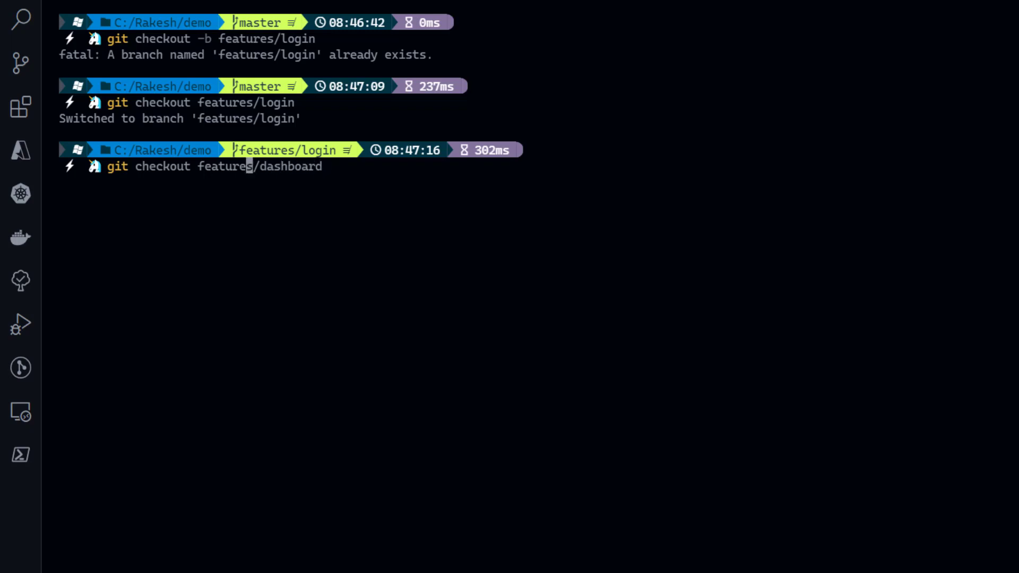
{"action": "type", "text": "-b"}
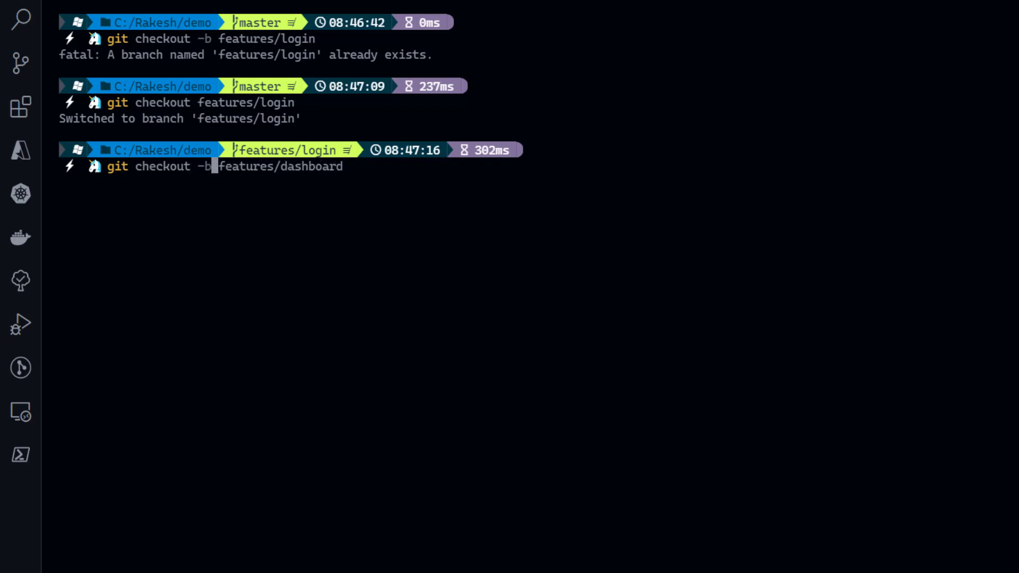
{"action": "key", "text": "Return"}
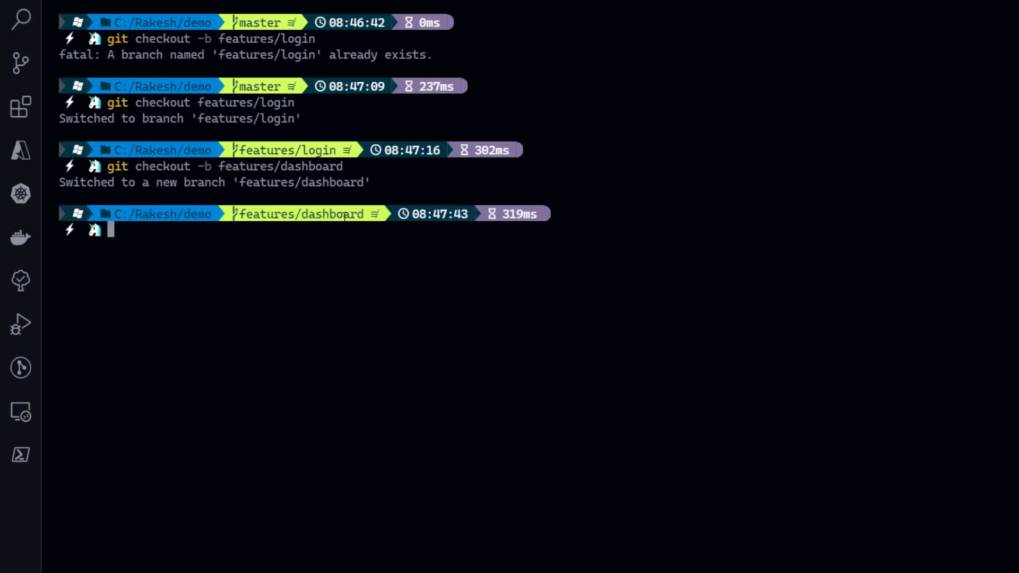
{"action": "type", "text": "git branch"}
{"action": "key", "text": "Return"}
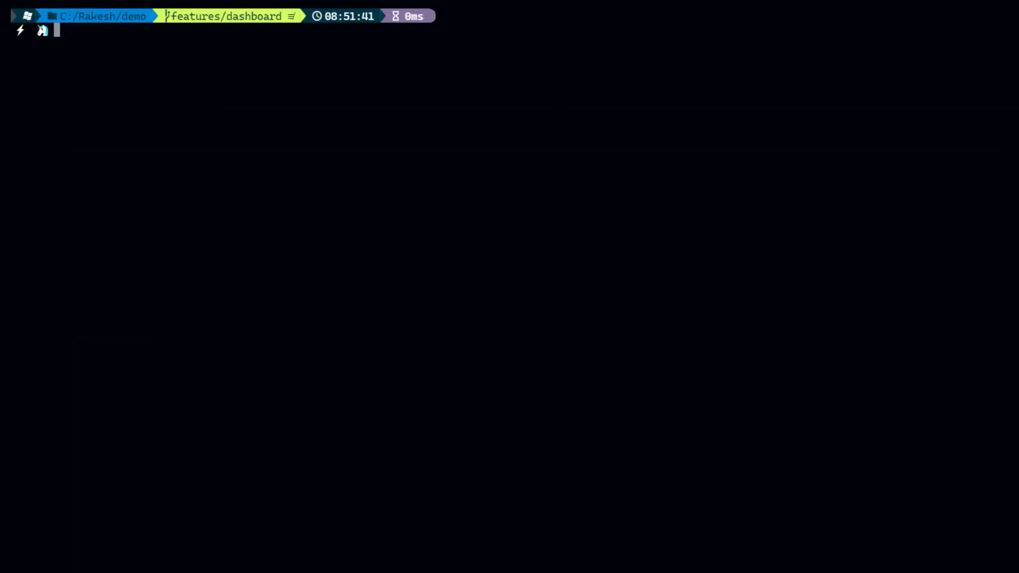
- Try to push the features/dashboard branch with a plain git push
{"action": "type", "text": "git push"}
{"action": "key", "text": "Return"}
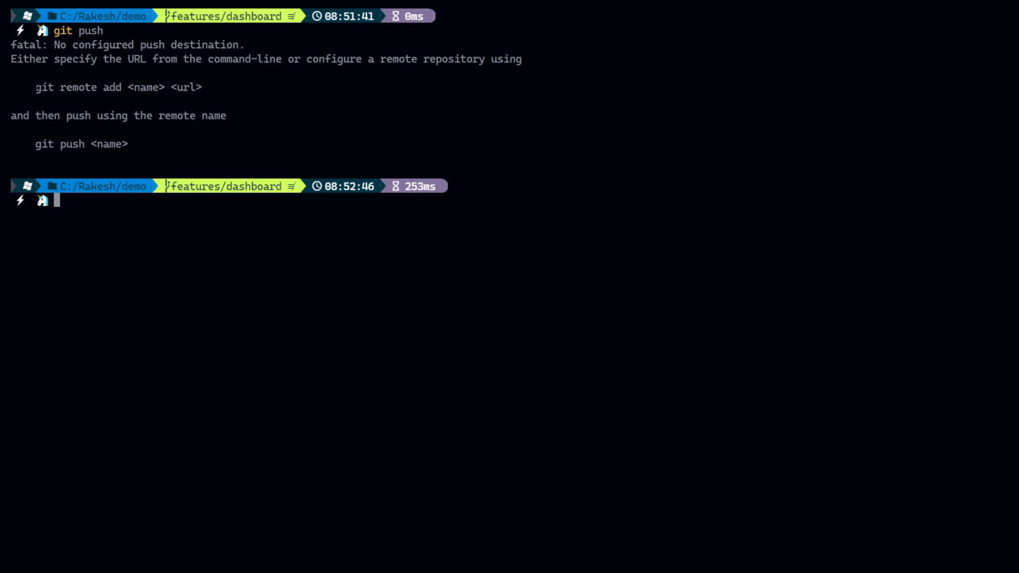
- Add a remote named git-demo with git remote add, using the git-demo repository's HTTPS clone URL copied from Azure DevOps
{"action": "left_click_drag", "start_coordinate": [36, 88], "coordinate": [121, 88]}
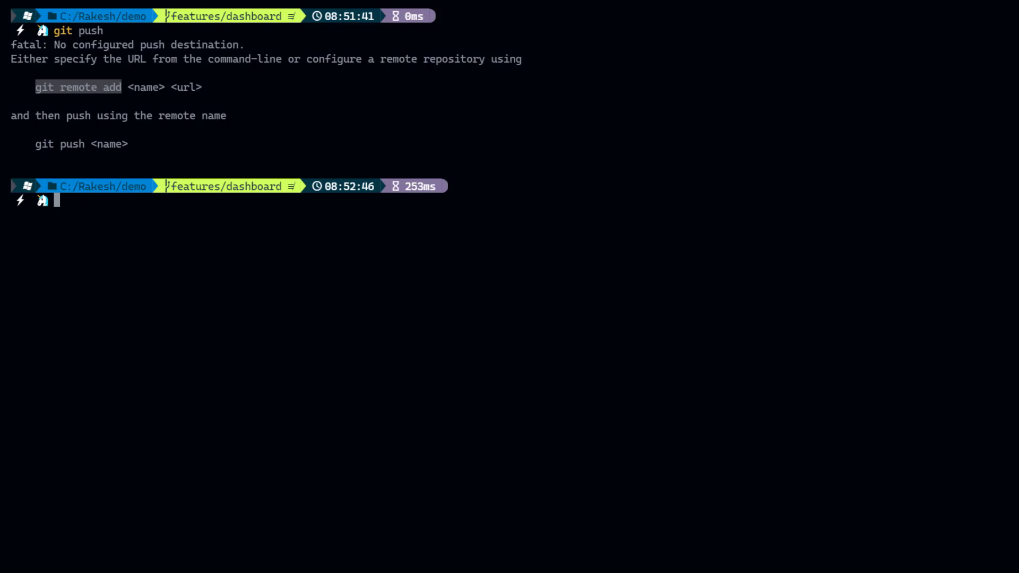
{"action": "key", "text": "ctrl+c"}
{"action": "key", "text": "ctrl+v"}
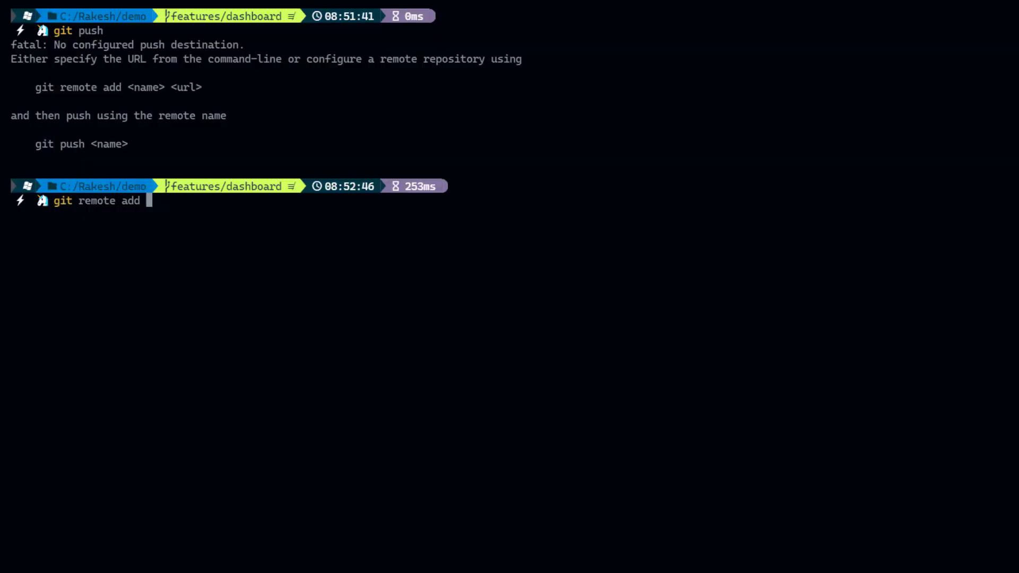
{"action": "type", "text": "git-demo"}
{"action": "key", "text": "alt+Tab"}
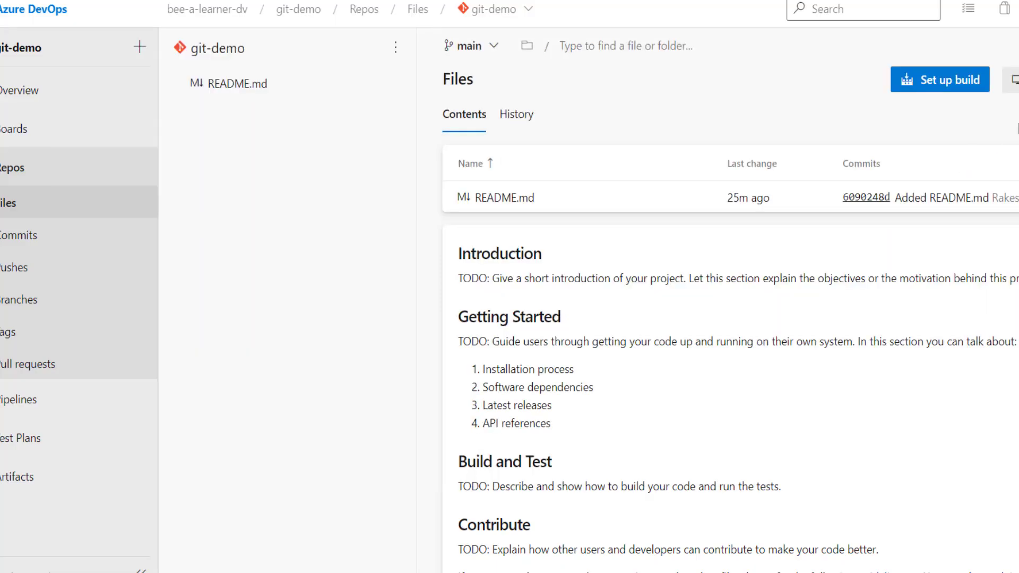
{"action": "left_click", "coordinate": [1011, 80]}
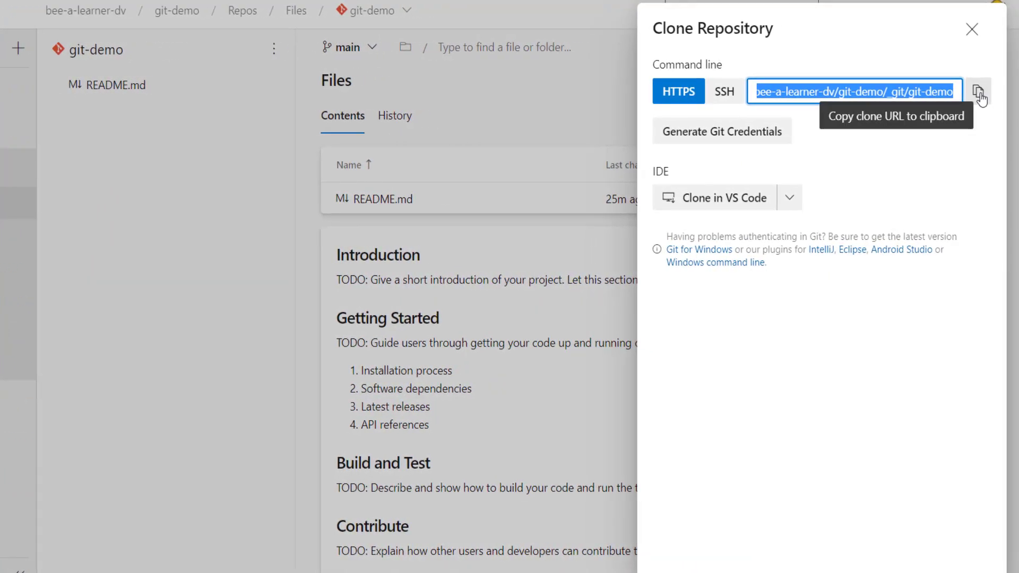
{"action": "left_click", "coordinate": [979, 94]}
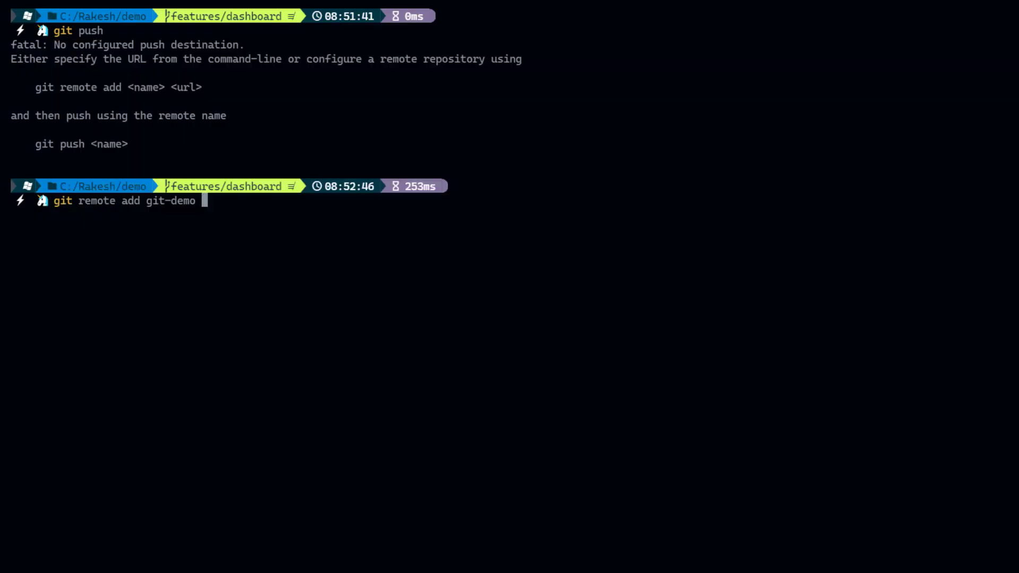
{"action": "key", "text": "ctrl+v"}
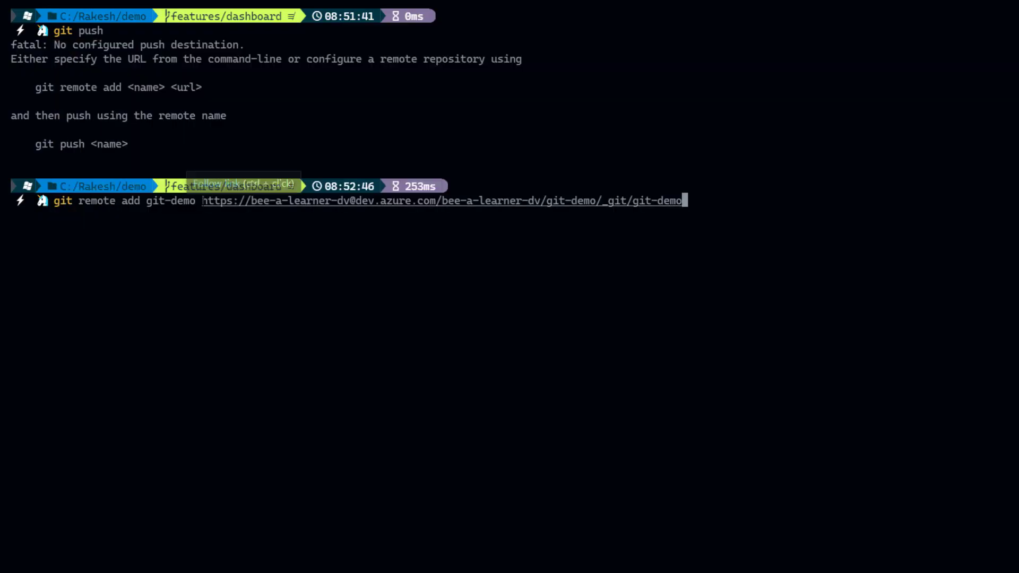
{"action": "left_click_drag", "start_coordinate": [203, 201], "coordinate": [232, 201]}
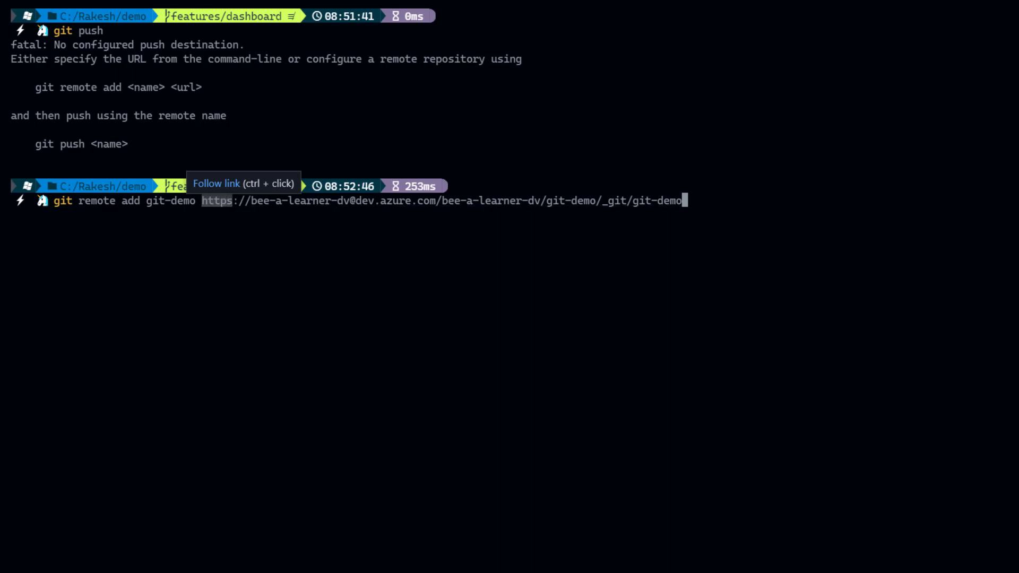
{"action": "key", "text": "Escape"}
{"action": "key", "text": "Return"}
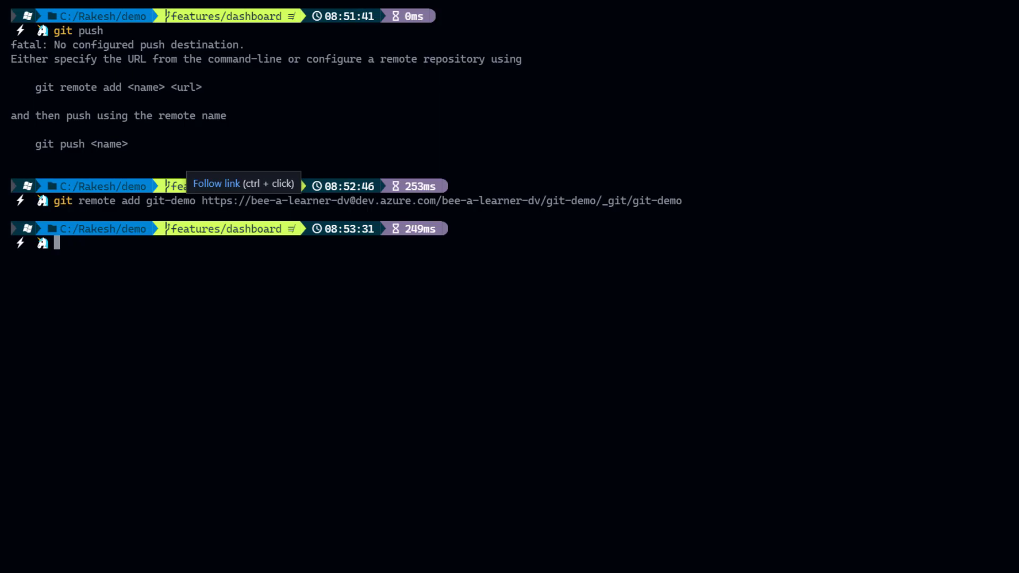
- Try to push to the new remote with git push git-demo
{"action": "left_click_drag", "start_coordinate": [35, 144], "coordinate": [85, 144]}
{"action": "key", "text": "ctrl+c"}
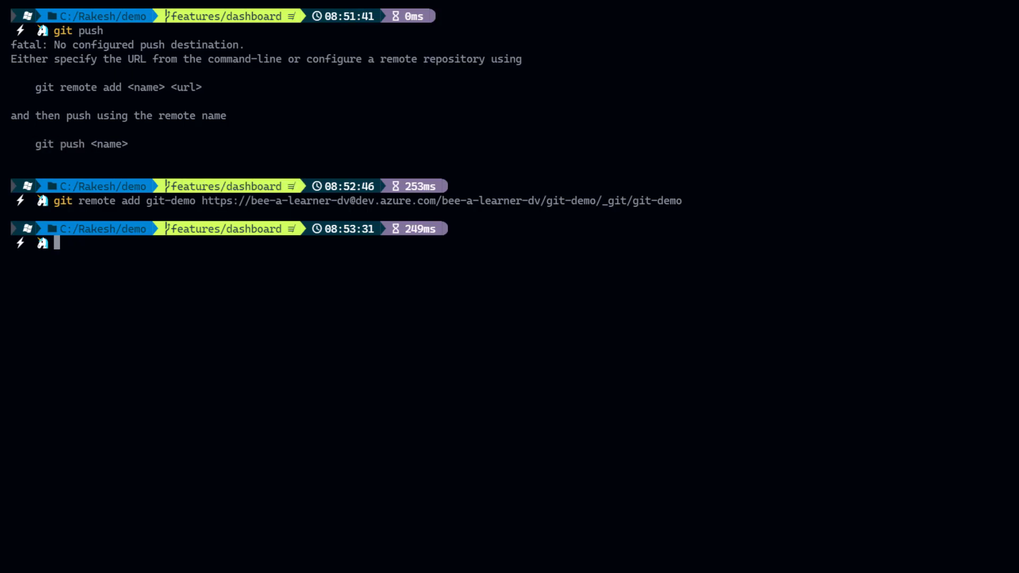
{"action": "key", "text": "ctrl+v"}
{"action": "left_click_drag", "start_coordinate": [146, 201], "coordinate": [196, 200]}
{"action": "key", "text": "ctrl+c"}
{"action": "key", "text": "ctrl+v"}
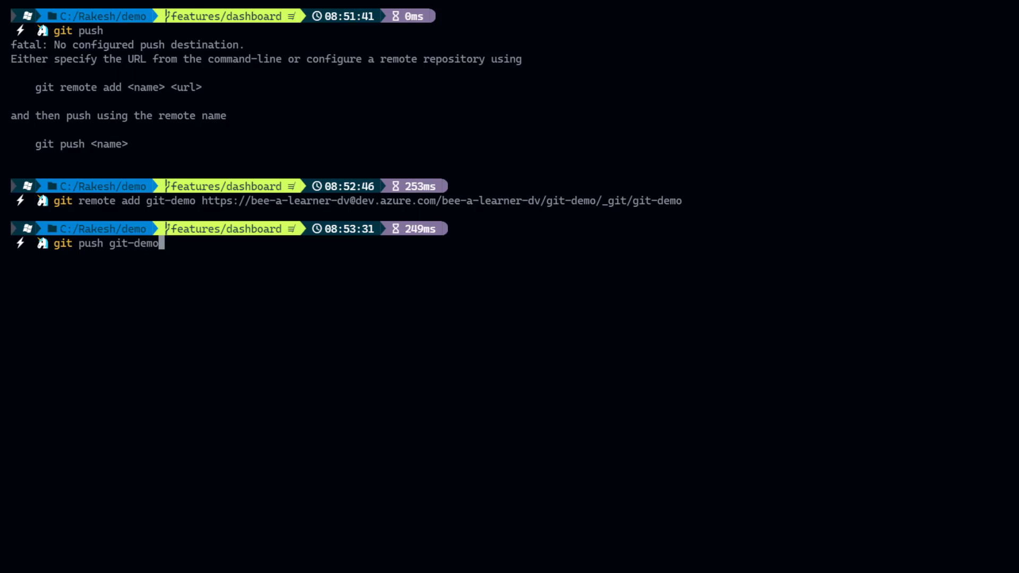
{"action": "key", "text": "Return"}
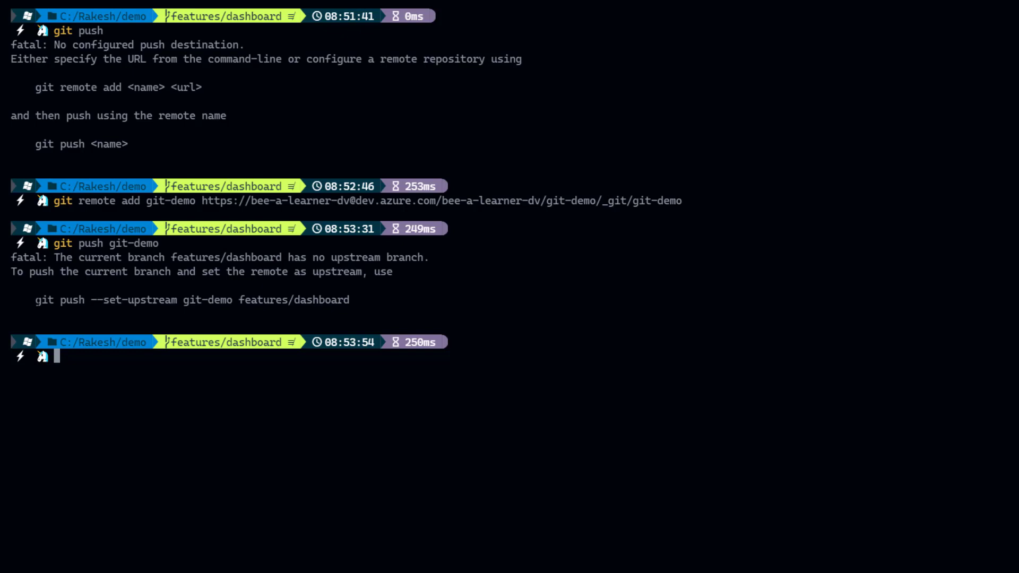
- Push features/dashboard to the git-demo remote and set it as upstream with git push --set-upstream git-demo features/dashboard
{"action": "left_click_drag", "start_coordinate": [35, 300], "coordinate": [350, 300]}
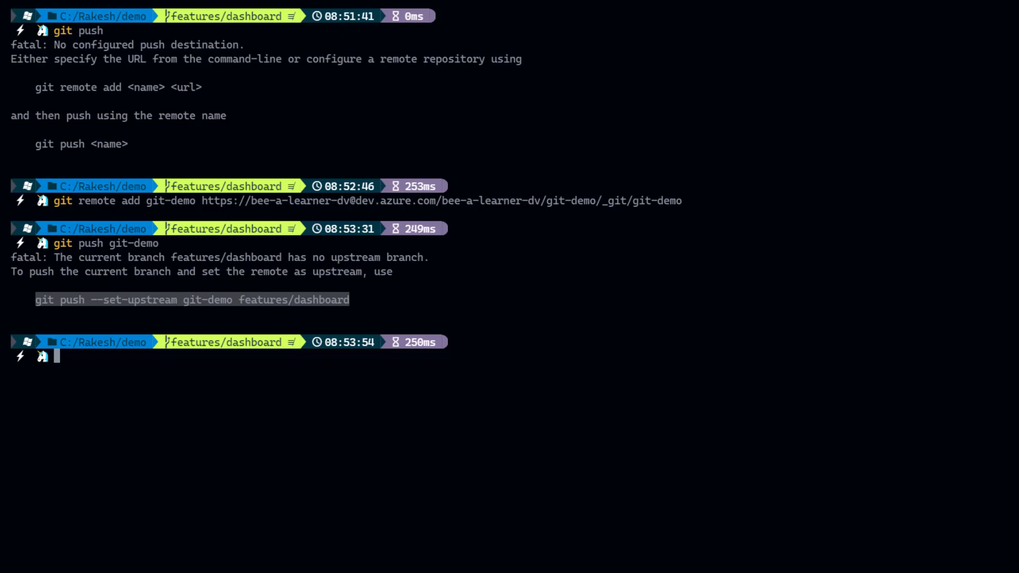
{"action": "key", "text": "ctrl+c"}
{"action": "key", "text": "ctrl+v"}
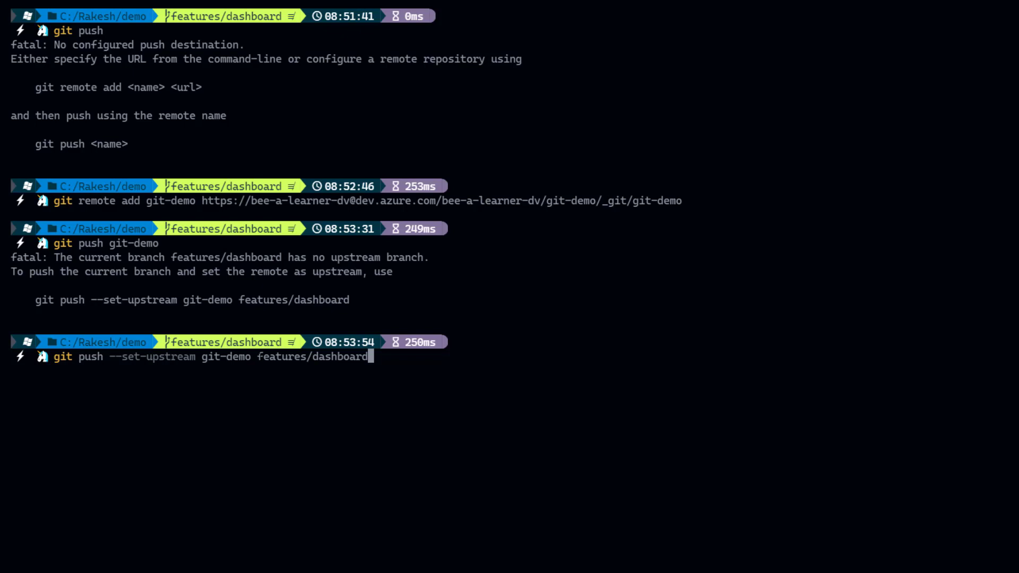
{"action": "key", "text": "Return"}
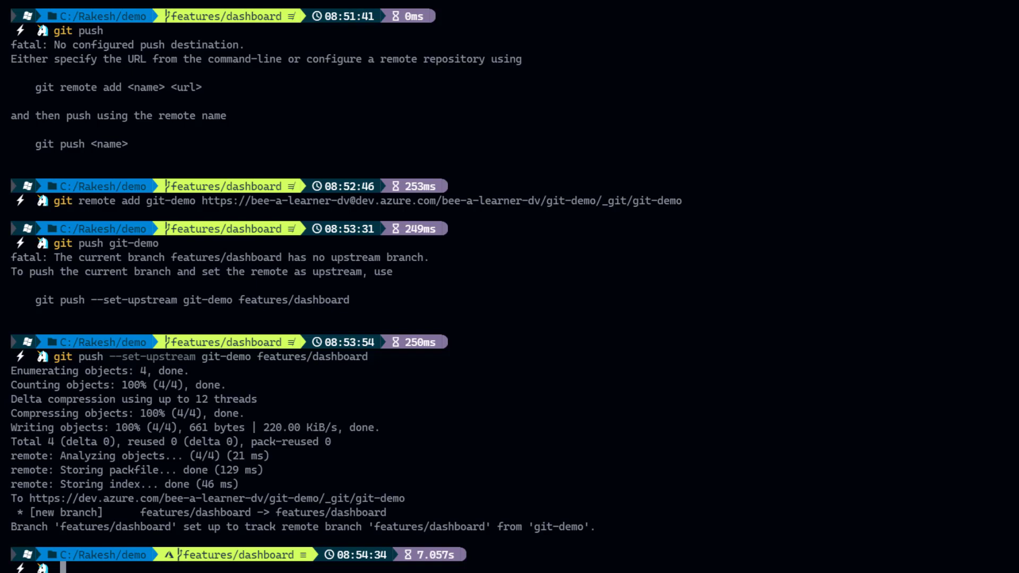
- Switch to Azure DevOps, dismiss the clone details, and view the repository files on the features/dashboard branch
{"action": "mouse_move", "coordinate": [397, 572]}
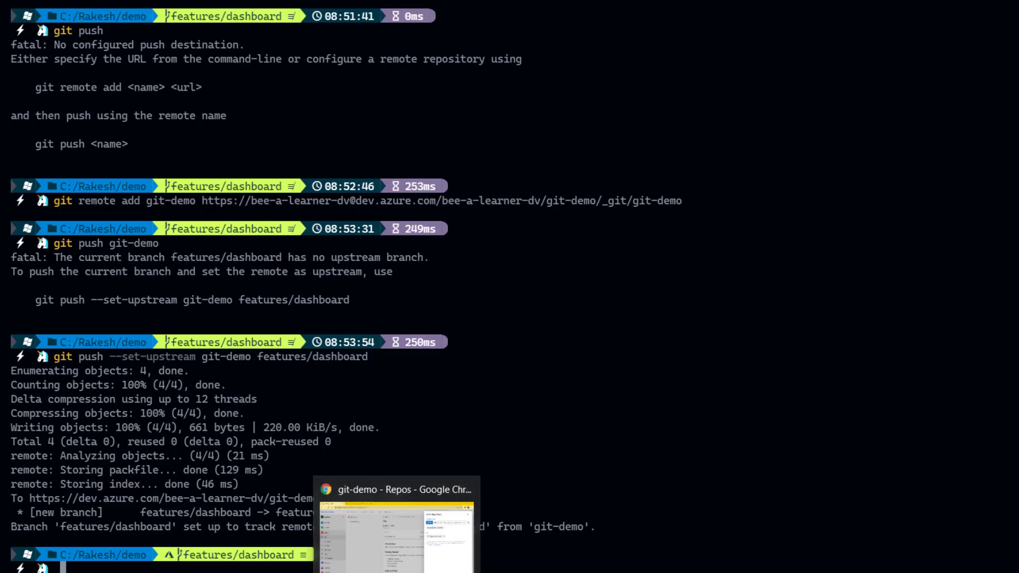
{"action": "left_click", "coordinate": [397, 536]}
{"action": "left_click", "coordinate": [425, 189]}
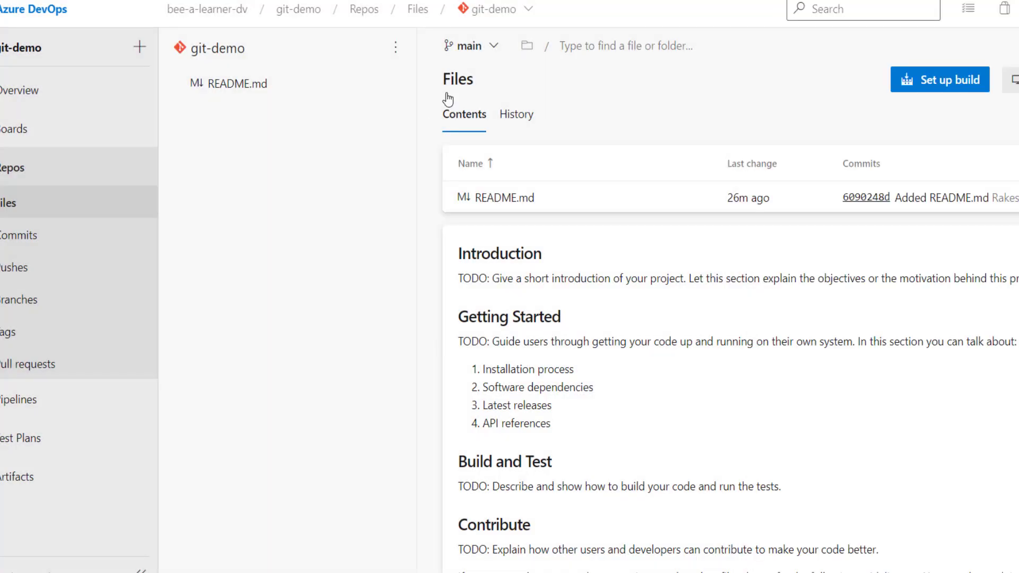
{"action": "left_click", "coordinate": [498, 48]}
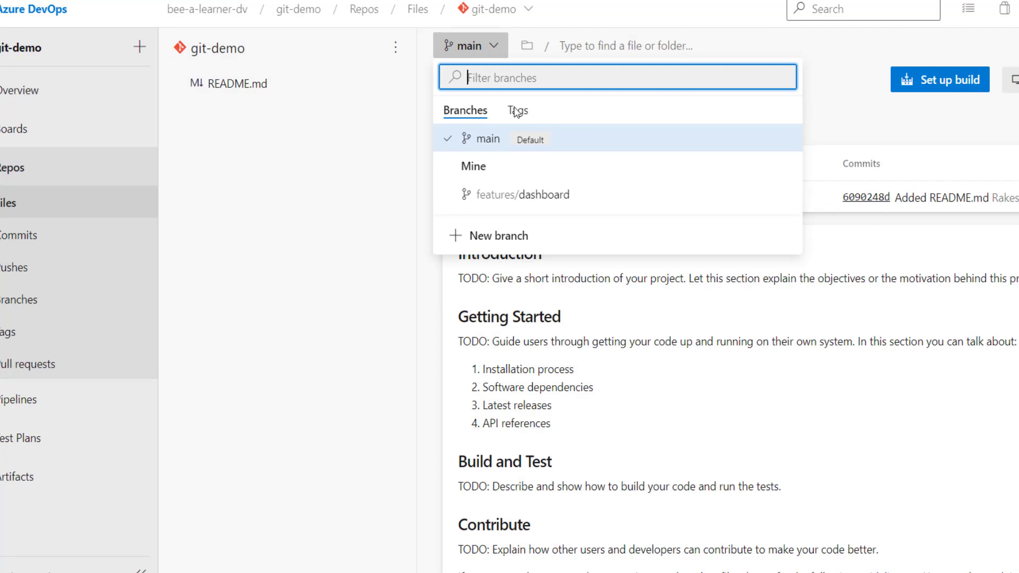
{"action": "left_click", "coordinate": [494, 196]}
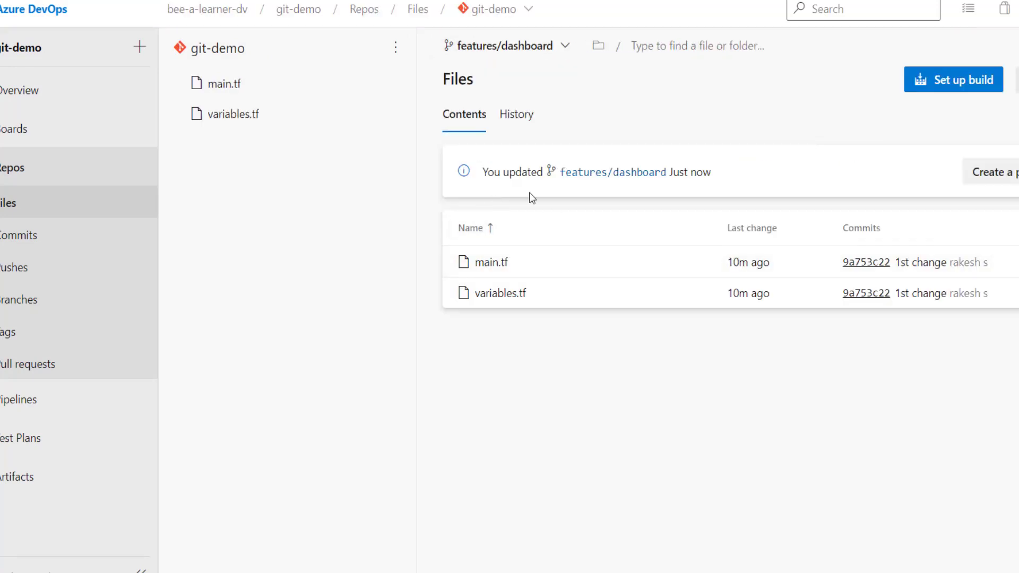
- View the commit history of the features/dashboard branch
{"action": "mouse_move", "coordinate": [673, 171]}
{"action": "left_click_drag", "start_coordinate": [673, 171], "coordinate": [708, 172]}
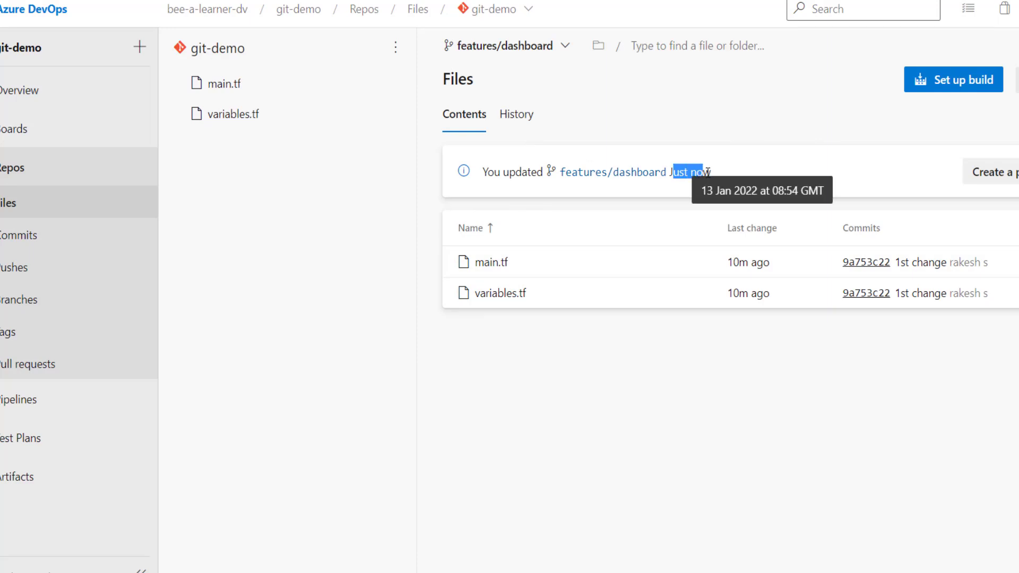
{"action": "left_click", "coordinate": [513, 117]}
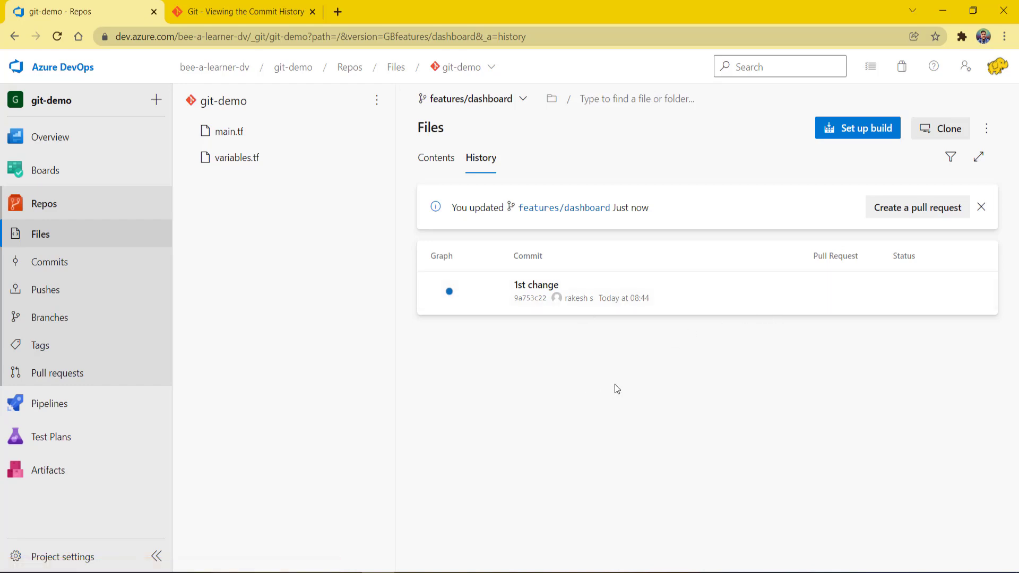
- Copy the git-demo repository's HTTPS clone URL, then close the clone details
{"action": "left_click", "coordinate": [936, 129]}
{"action": "left_click", "coordinate": [985, 136]}
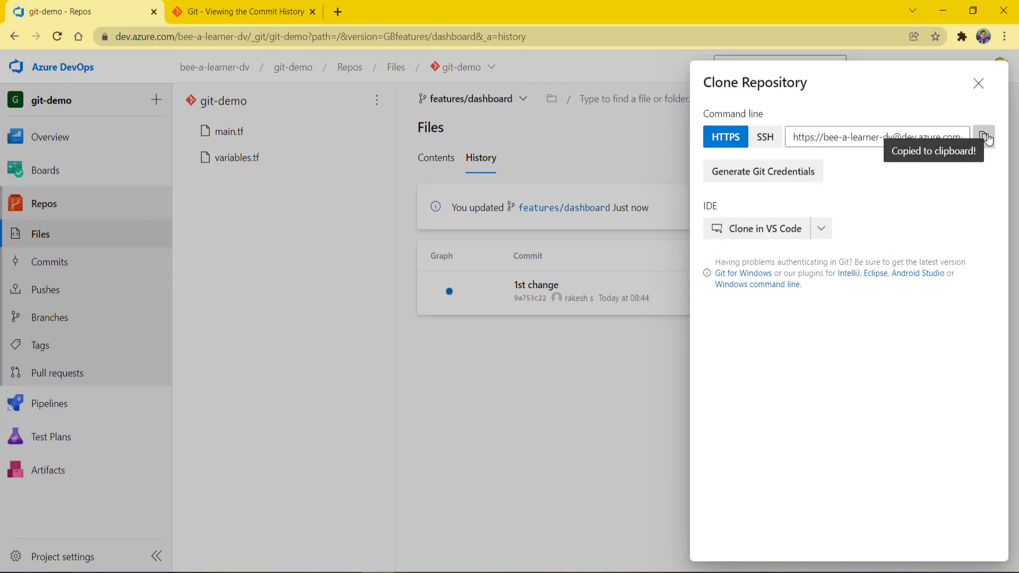
{"action": "left_click", "coordinate": [345, 311]}
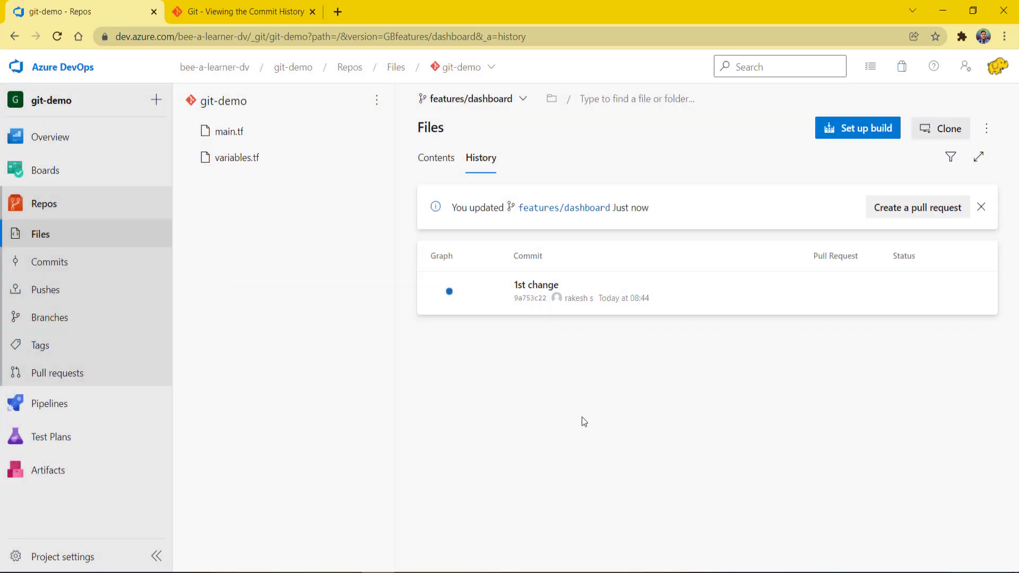
- Compare the files and history of the main branch with features/dashboard, ending on features/dashboard
{"action": "left_click", "coordinate": [445, 107]}
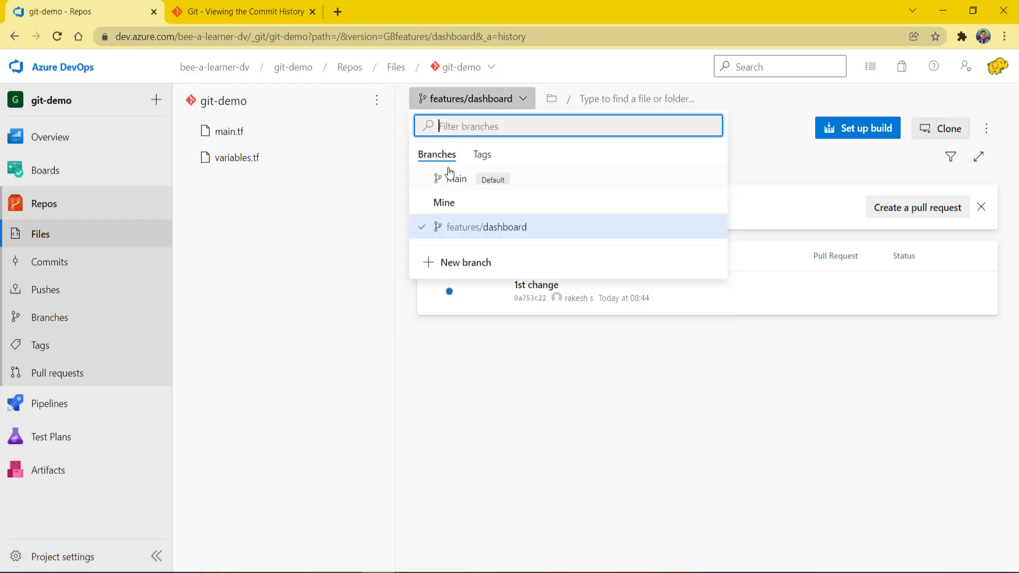
{"action": "left_click", "coordinate": [457, 185]}
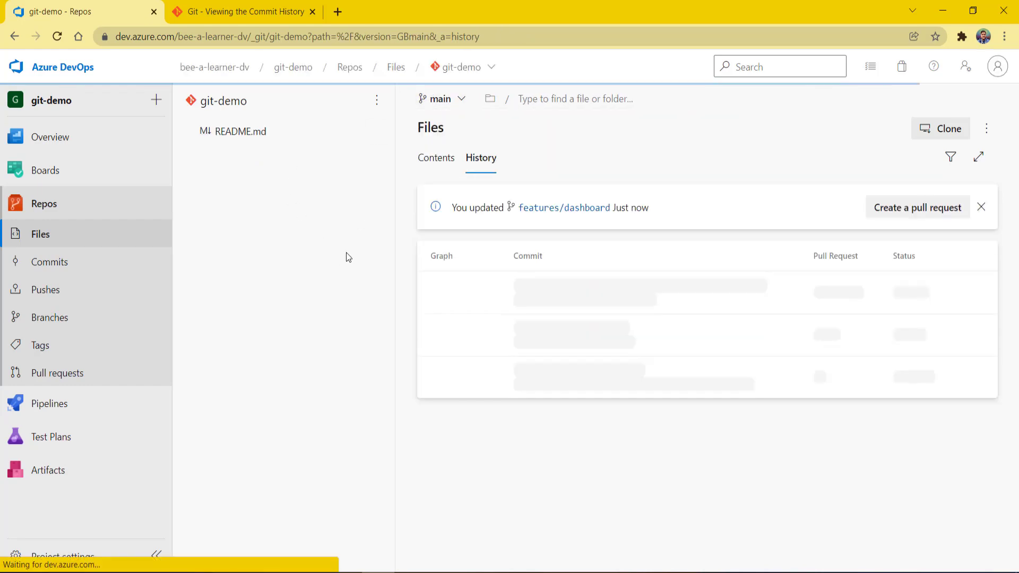
{"action": "left_click", "coordinate": [463, 108]}
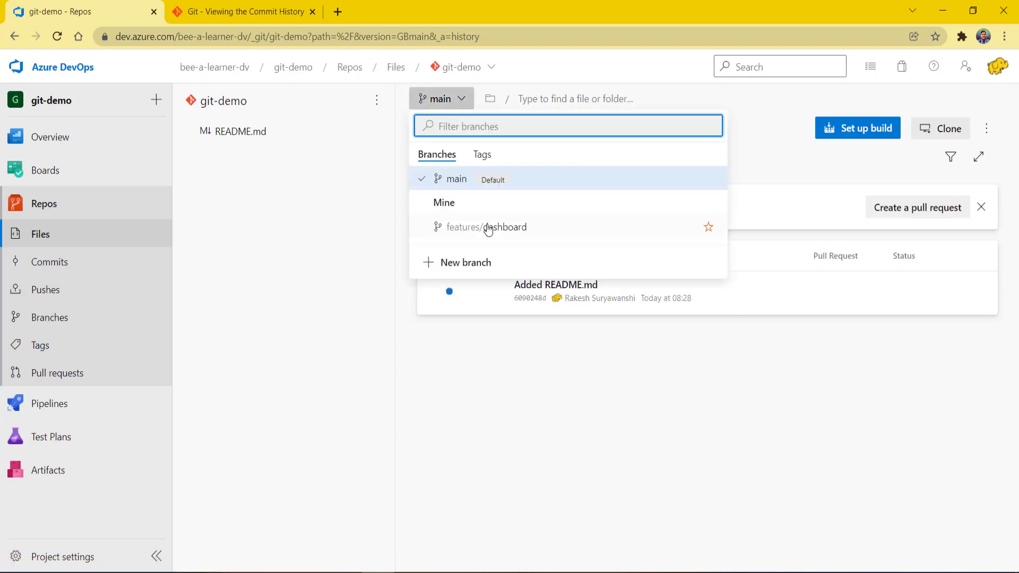
{"action": "left_click", "coordinate": [487, 228]}
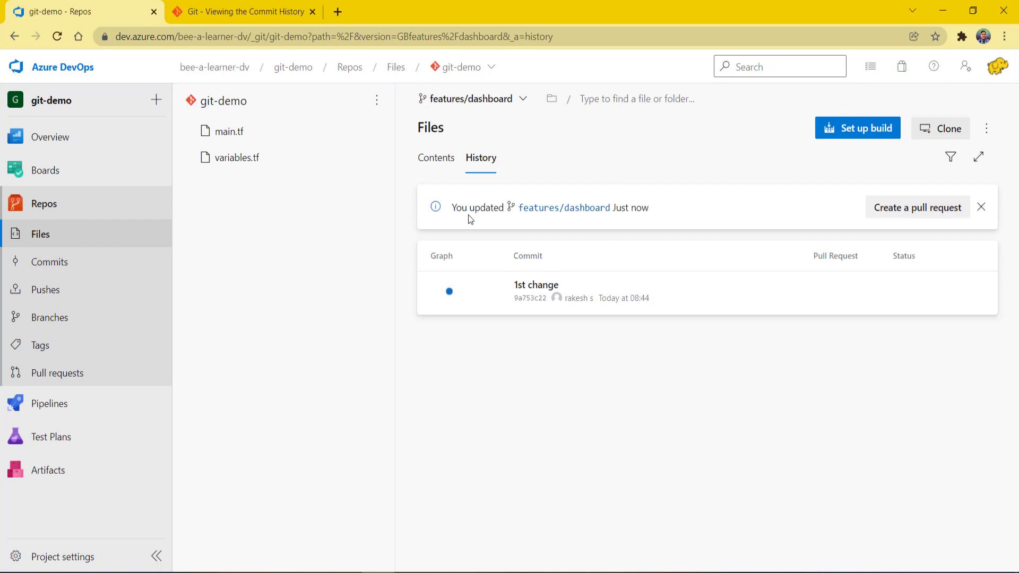
{"action": "left_click_drag", "start_coordinate": [458, 208], "coordinate": [611, 341]}
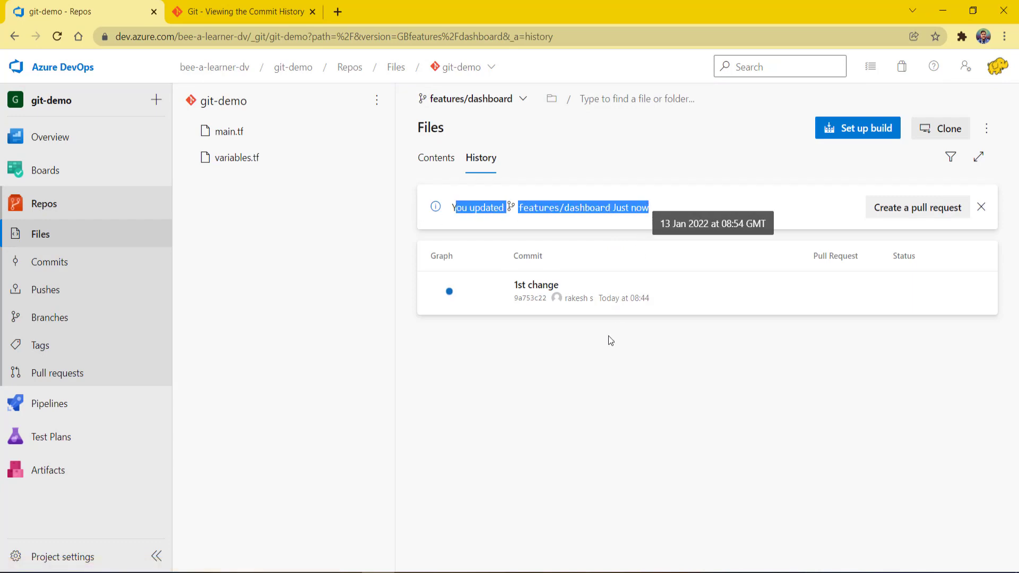
{"action": "left_click", "coordinate": [611, 340]}
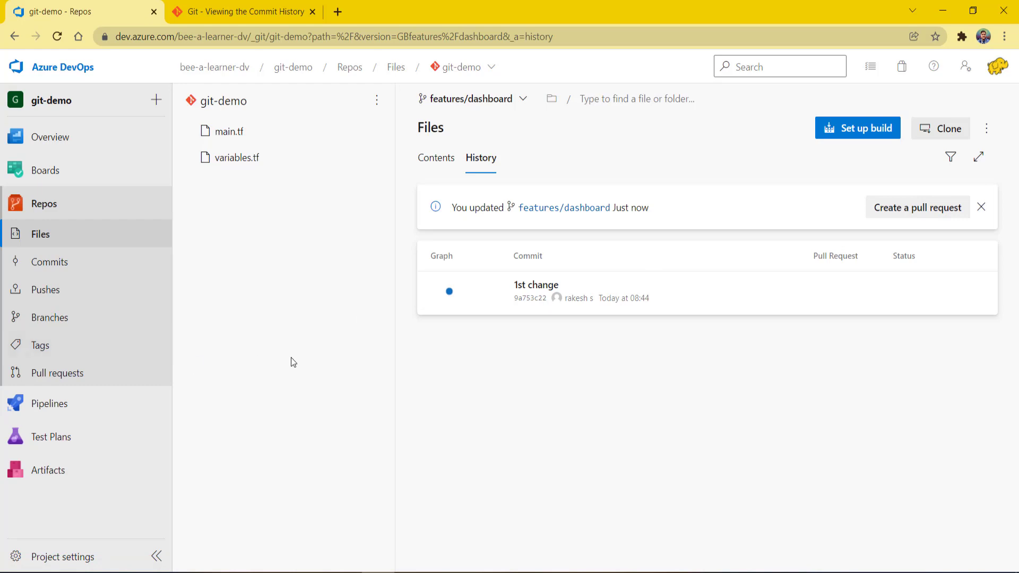
{"action": "left_click", "coordinate": [491, 99]}
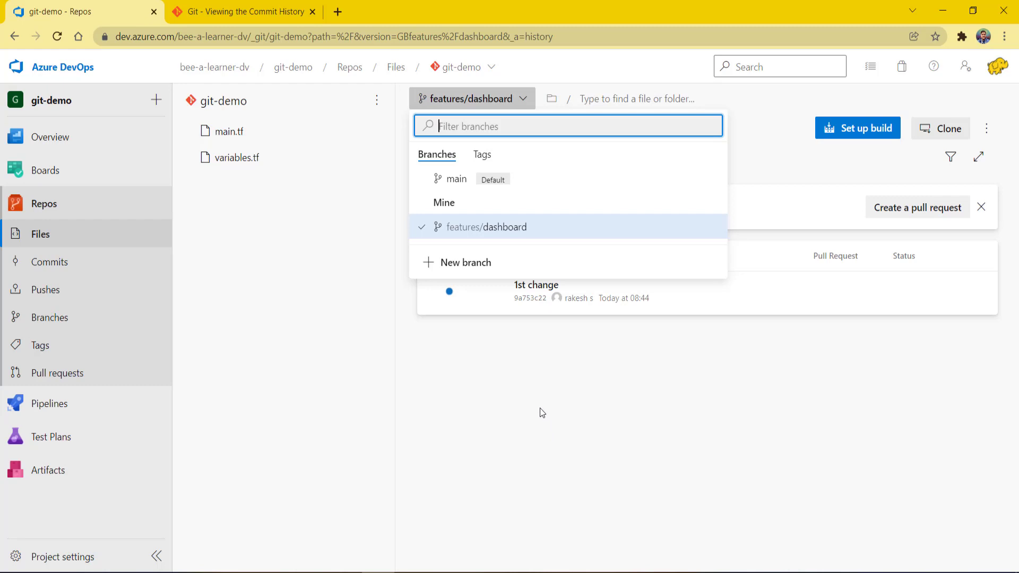
{"action": "key", "text": "Escape"}
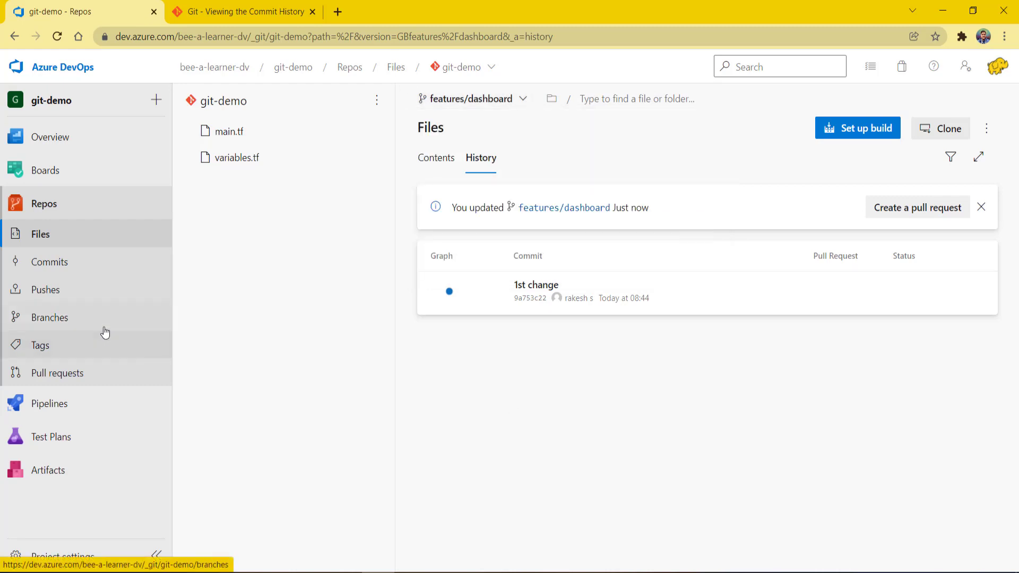
- Start a pull request from features/dashboard into main and set its title to "dashboard changes"
{"action": "left_click", "coordinate": [897, 207]}
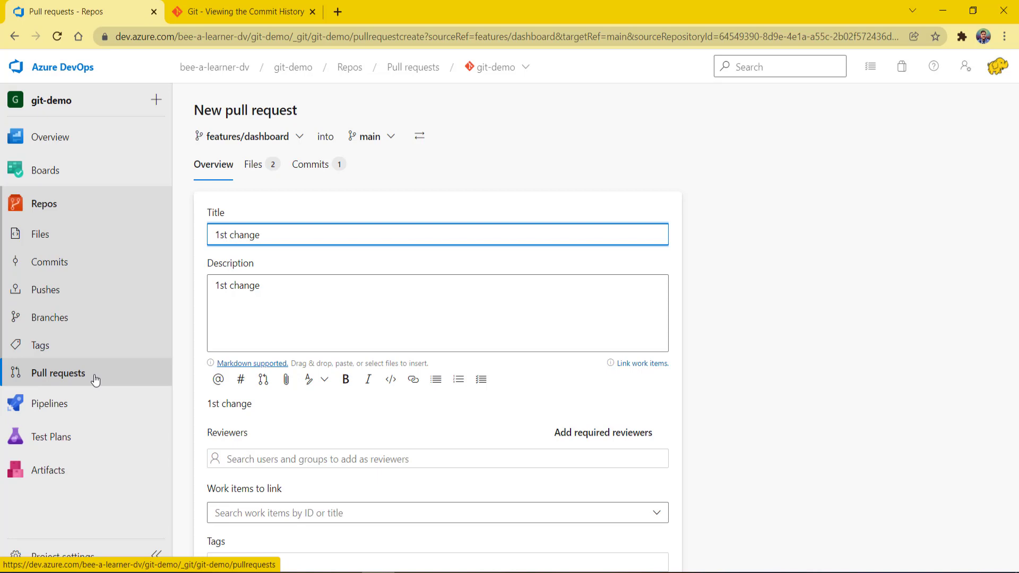
{"action": "scroll", "coordinate": [610, 436], "scroll_direction": "down", "scroll_amount": 1}
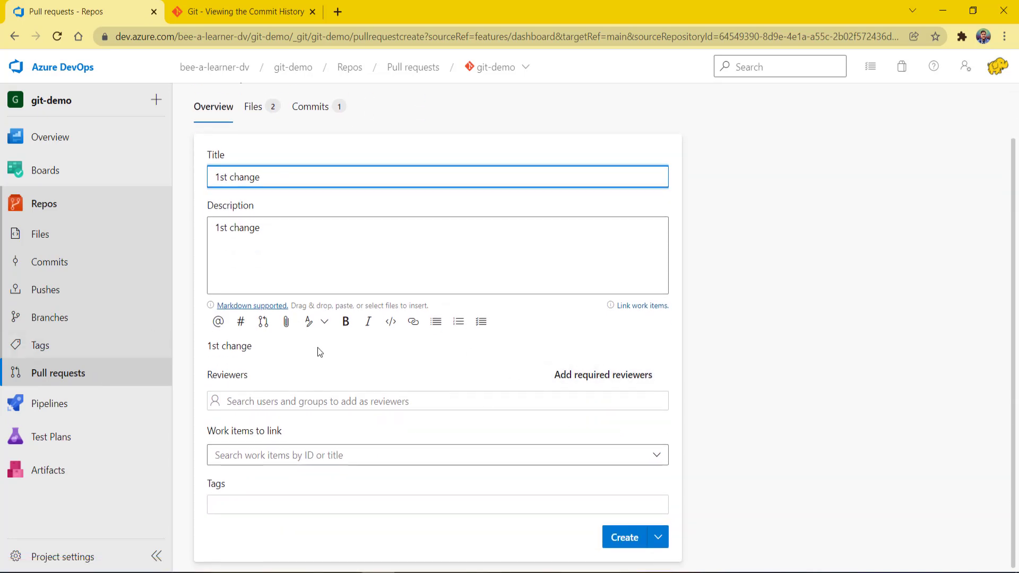
{"action": "scroll", "coordinate": [320, 353], "scroll_direction": "up", "scroll_amount": 1}
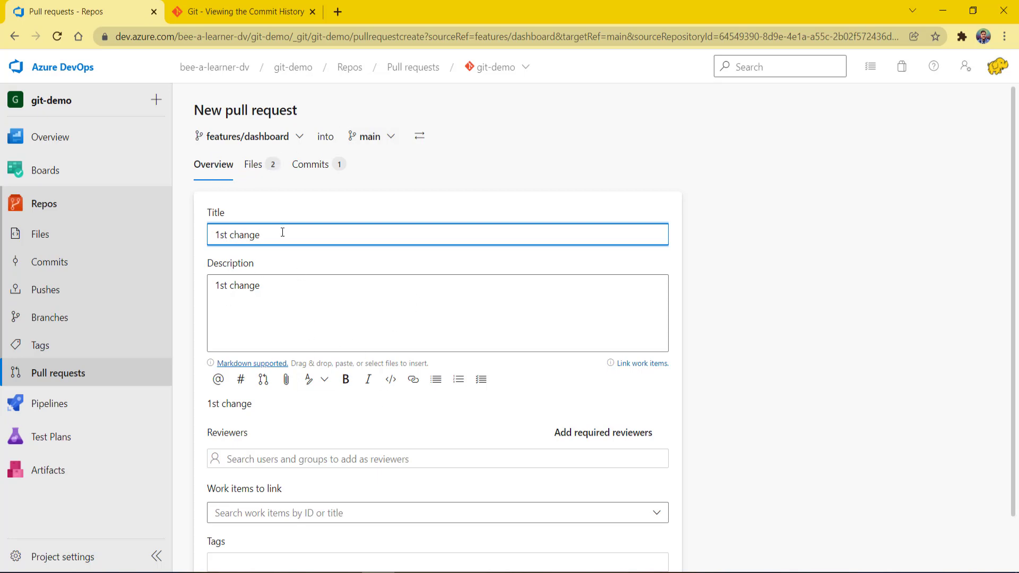
{"action": "left_click_drag", "start_coordinate": [279, 233], "coordinate": [203, 233]}
{"action": "type", "text": "login changes"}
{"action": "key", "text": "ctrl+shift+Left"}
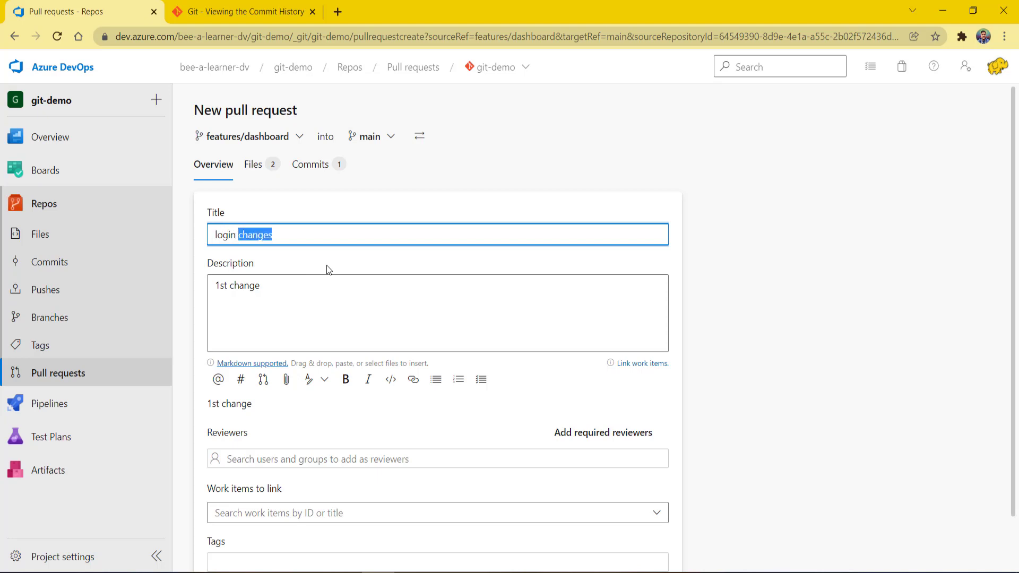
{"action": "key", "text": "Left"}
{"action": "key", "text": "ctrl+shift+Left"}
{"action": "type", "text": "dashboard"}
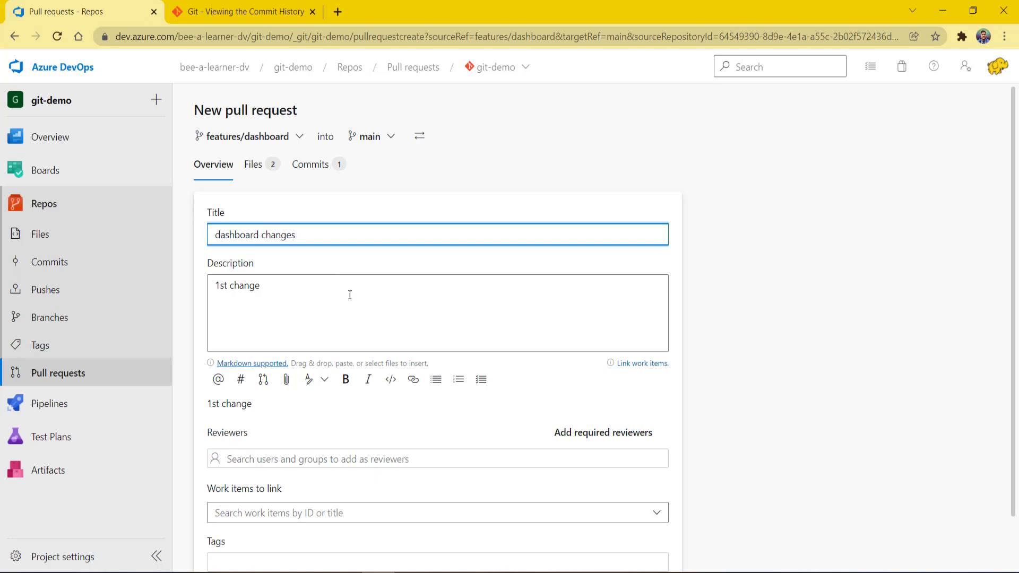
{"action": "left_click", "coordinate": [384, 314]}
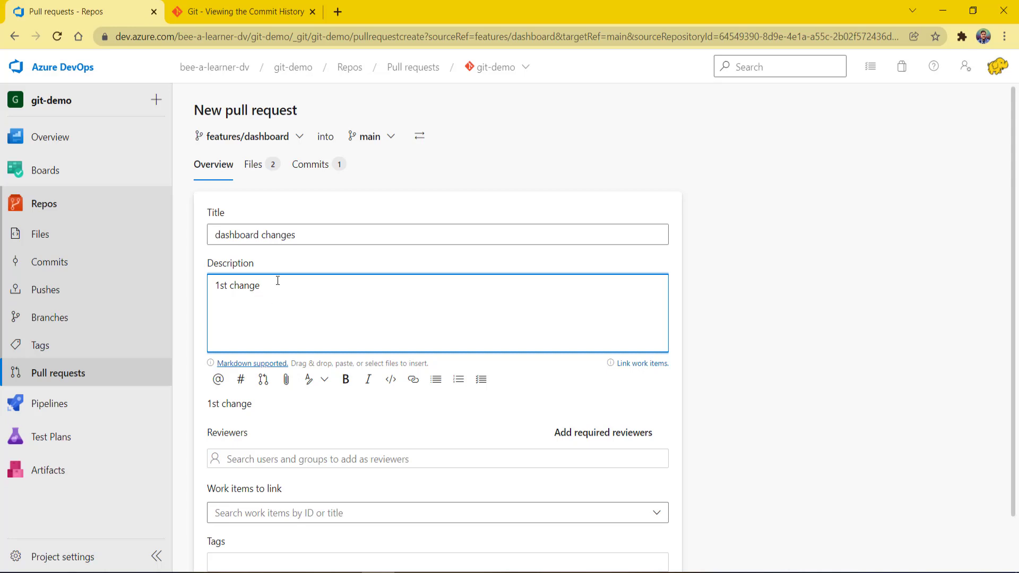
{"action": "key", "text": "ctrl+a"}
{"action": "scroll", "coordinate": [667, 390], "scroll_direction": "down", "scroll_amount": 1}
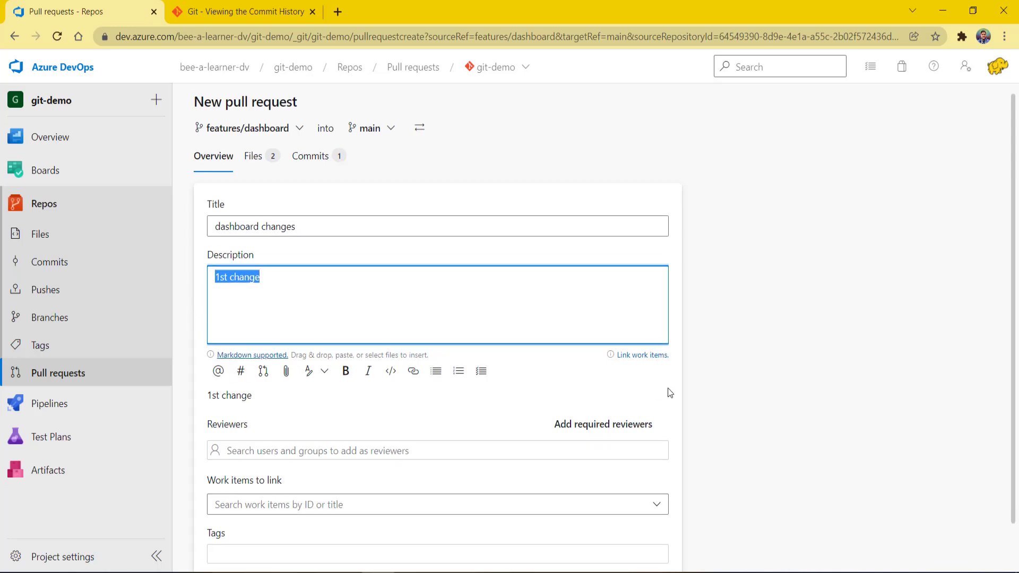
{"action": "left_click", "coordinate": [335, 397]}
{"action": "left_click", "coordinate": [787, 426]}
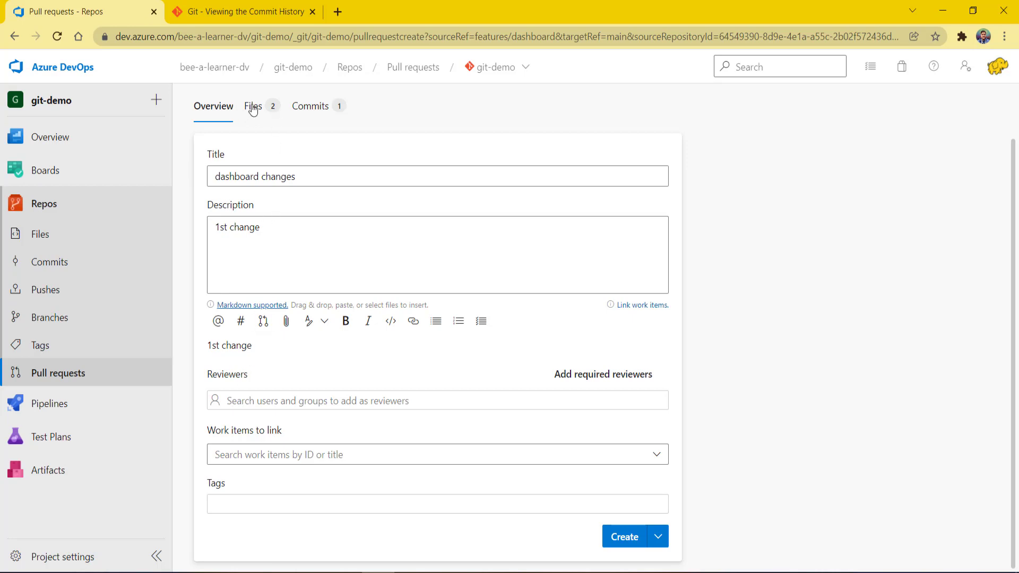
- Review the changed files and the commits included in the new pull request, then return to its overview
{"action": "scroll", "coordinate": [254, 114], "scroll_direction": "up", "scroll_amount": 1}
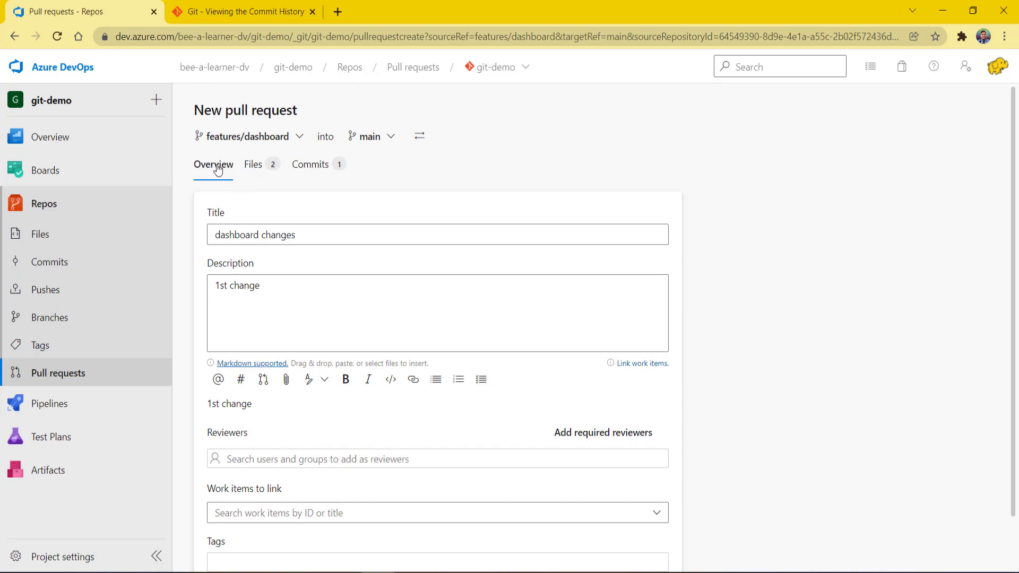
{"action": "left_click", "coordinate": [254, 165]}
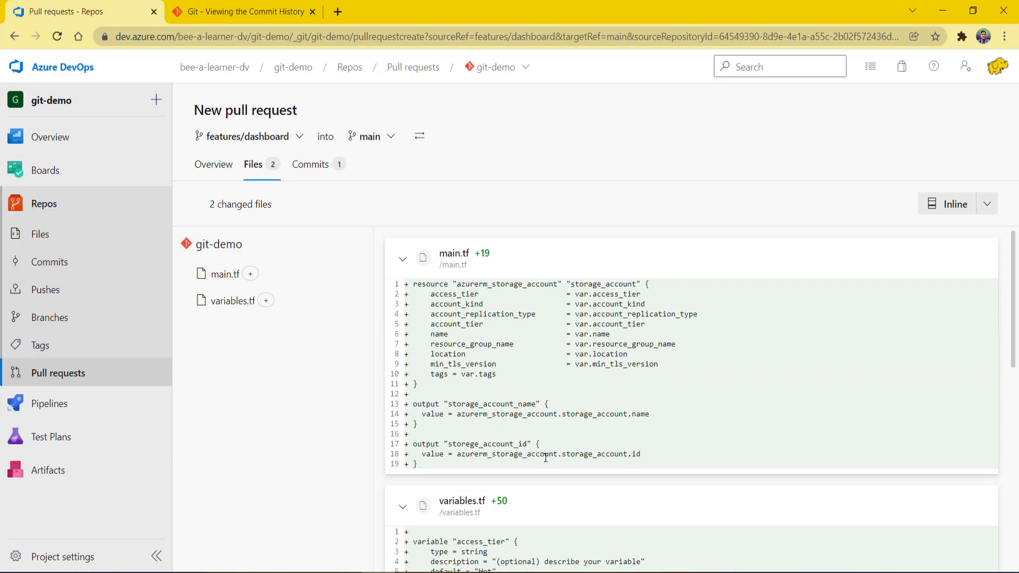
{"action": "left_click", "coordinate": [318, 167]}
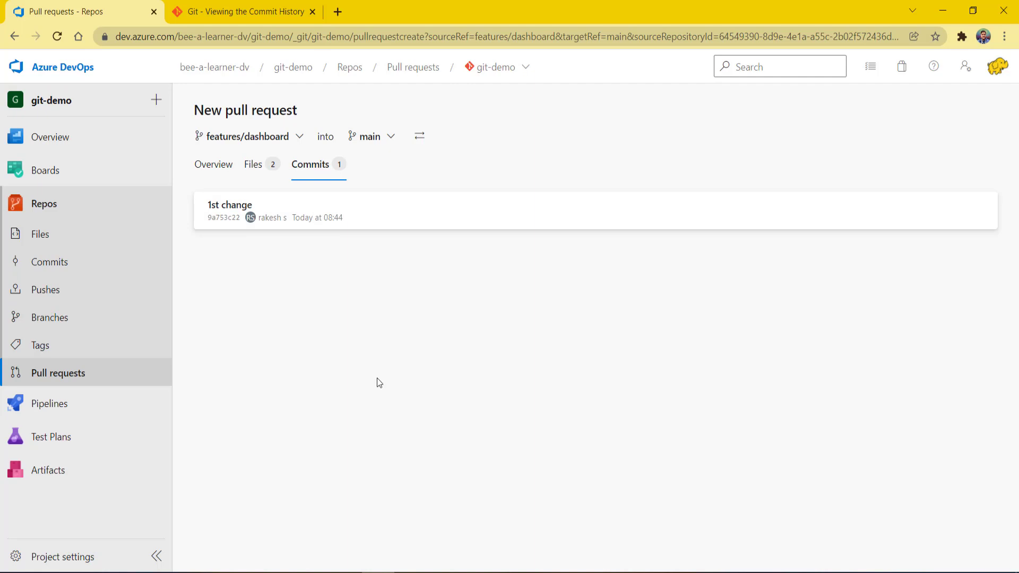
{"action": "left_click", "coordinate": [218, 166]}
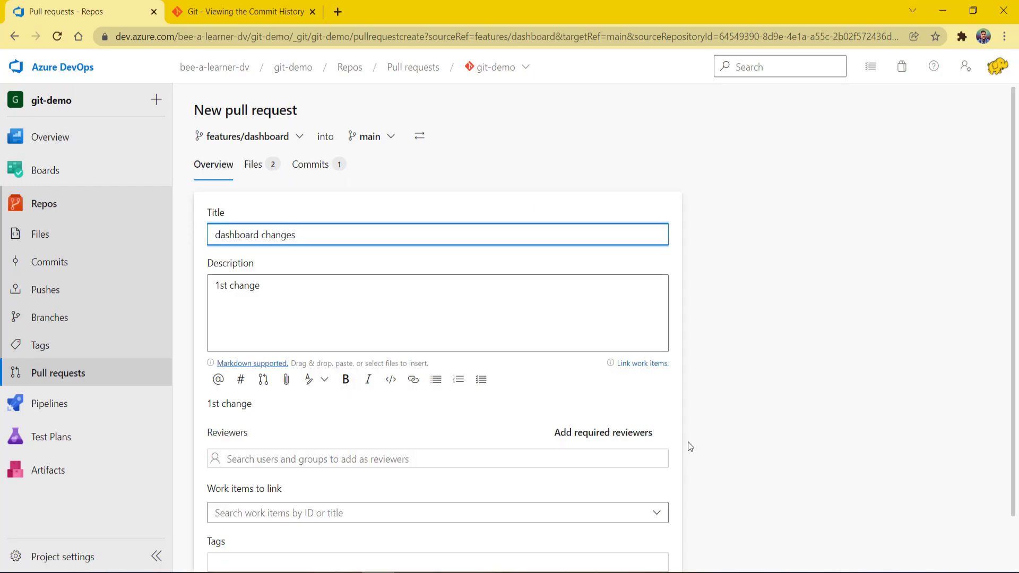
- Create the "dashboard changes" pull request and dismiss the welcome message about the new pull request experience
{"action": "scroll", "coordinate": [688, 442], "scroll_direction": "down", "scroll_amount": 2}
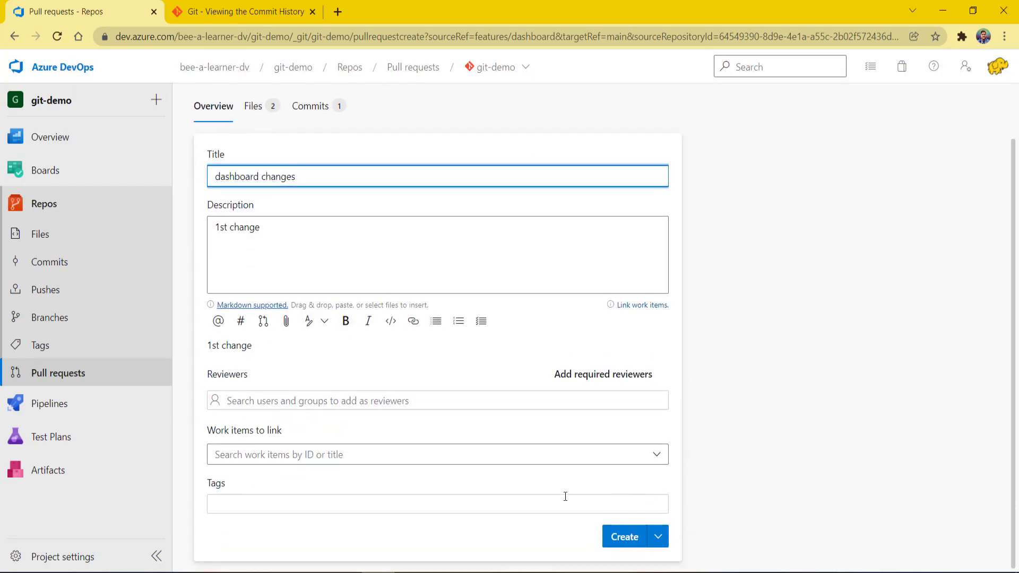
{"action": "left_click", "coordinate": [622, 537]}
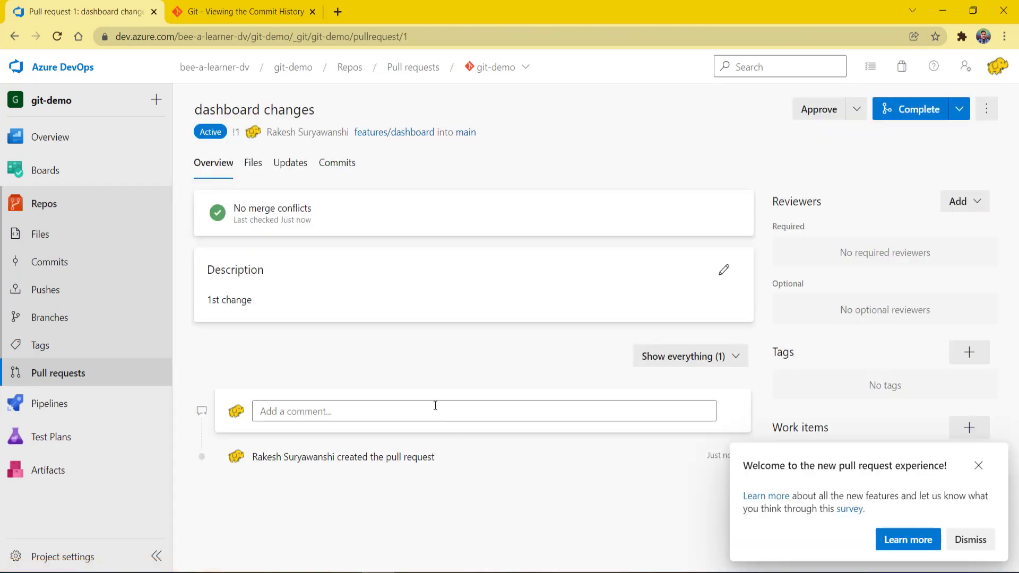
{"action": "left_click", "coordinate": [979, 466]}
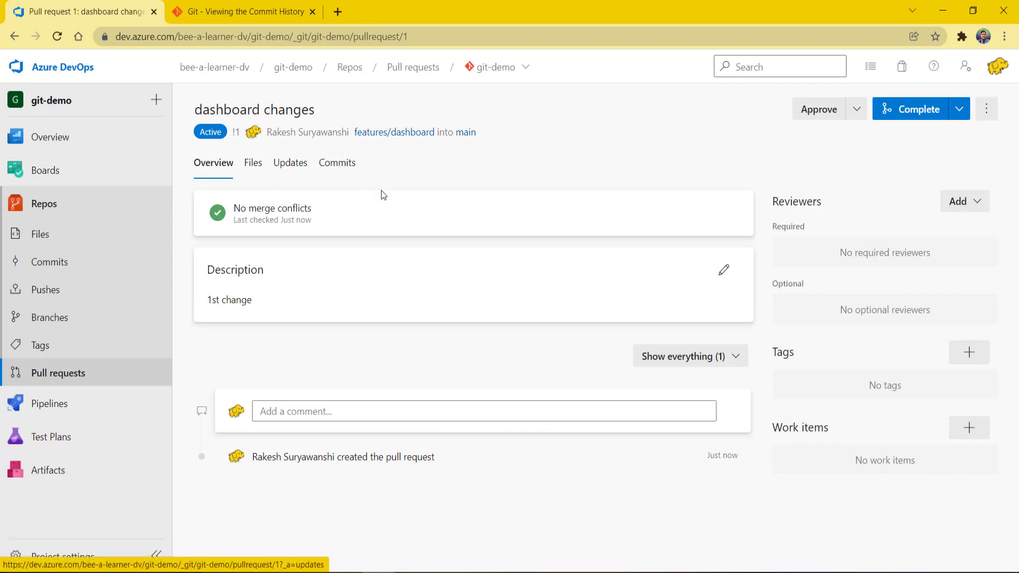
- Post the comment "add comments about this changes" on line 1 of main.tf in the pull request's files
{"action": "left_click", "coordinate": [251, 170]}
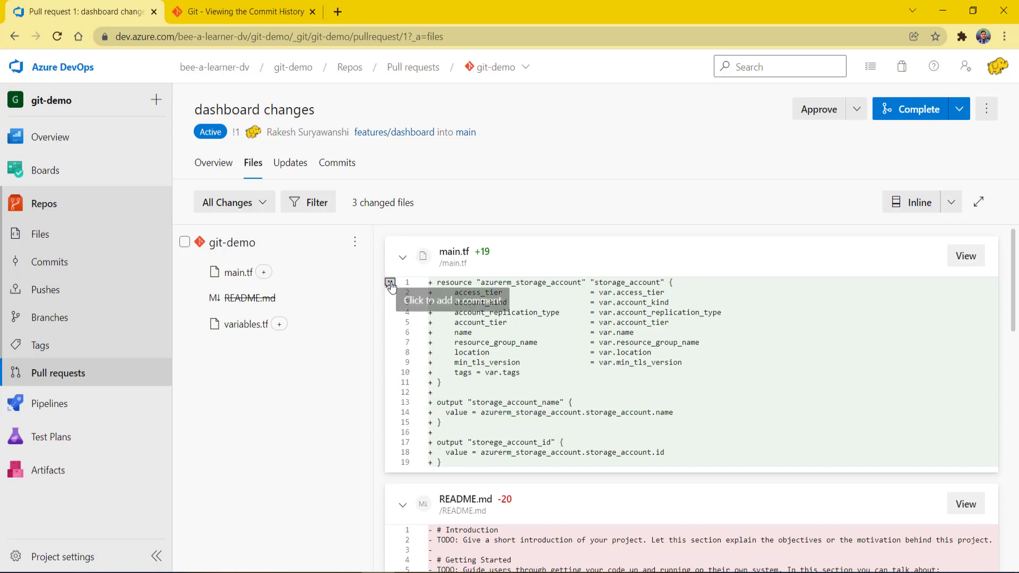
{"action": "left_click", "coordinate": [391, 283]}
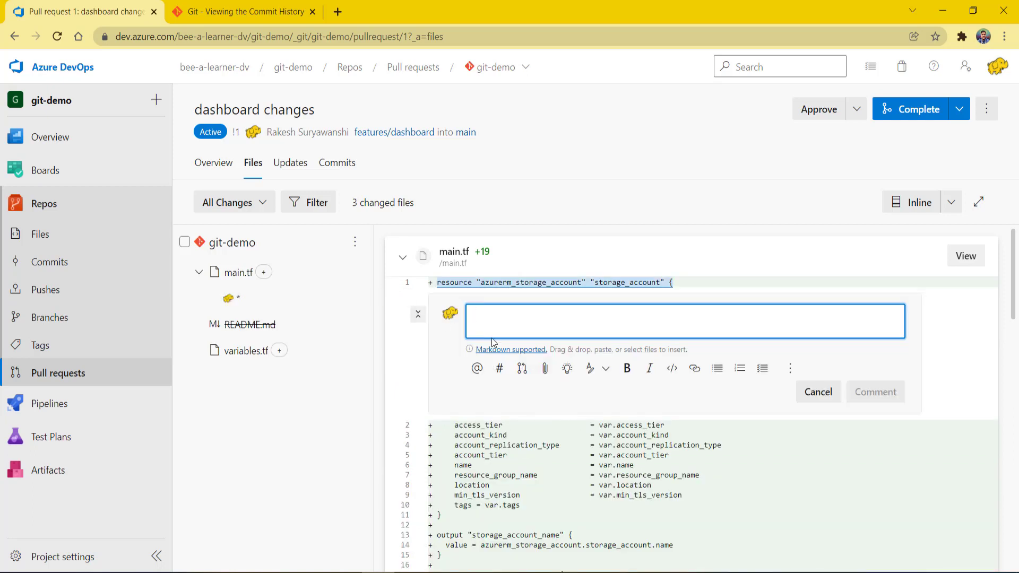
{"action": "type", "text": "add comm"}
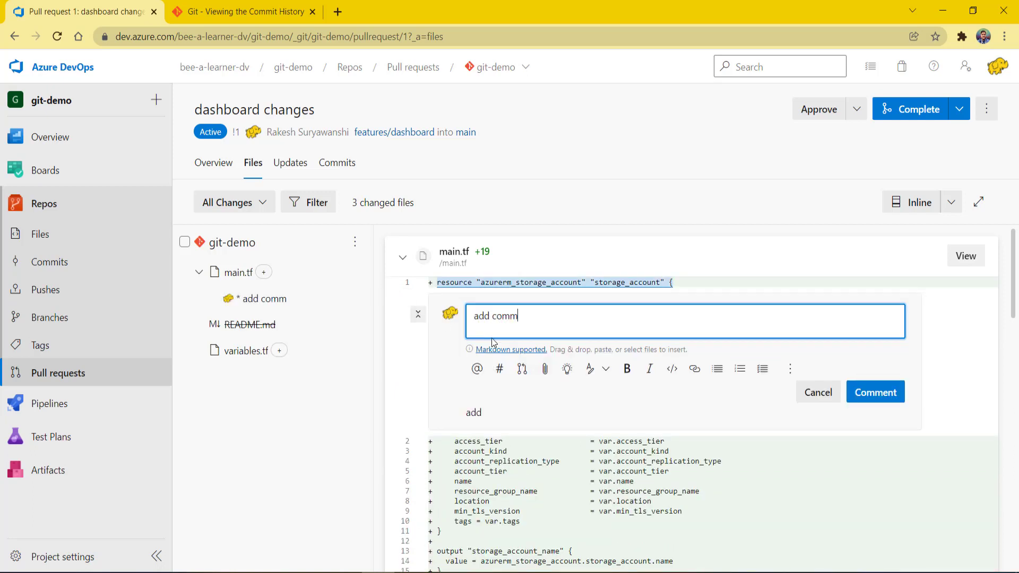
{"action": "type", "text": "ents about this changes"}
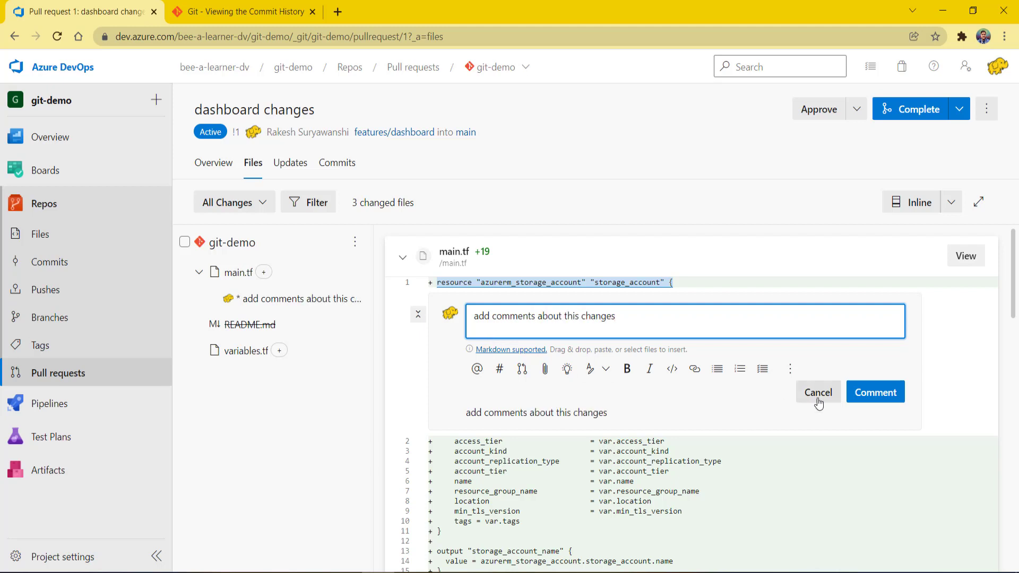
{"action": "left_click", "coordinate": [879, 395]}
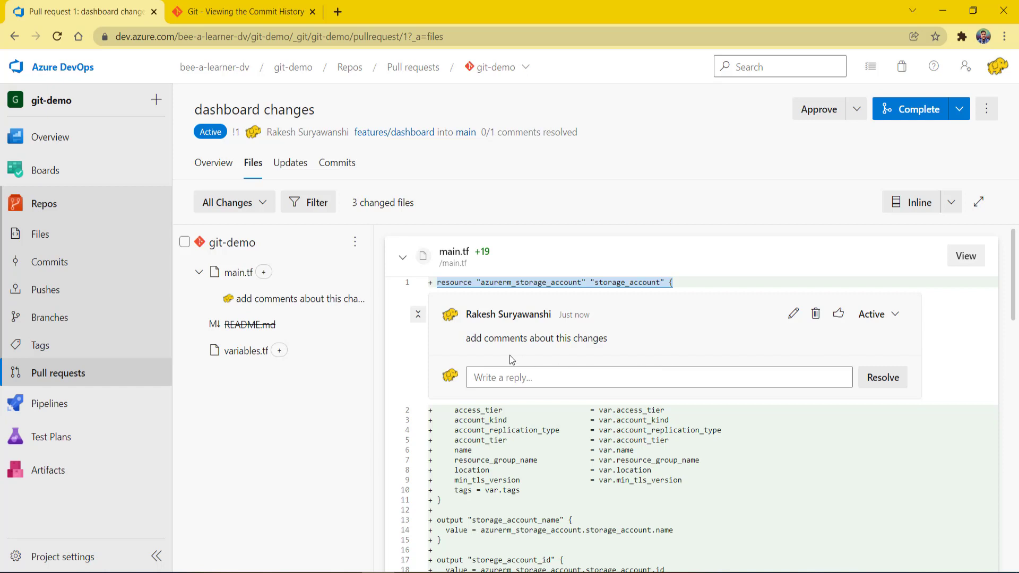
- Examine the posted comment on main.tf and open its reply editor
{"action": "left_click_drag", "start_coordinate": [466, 338], "coordinate": [644, 340]}
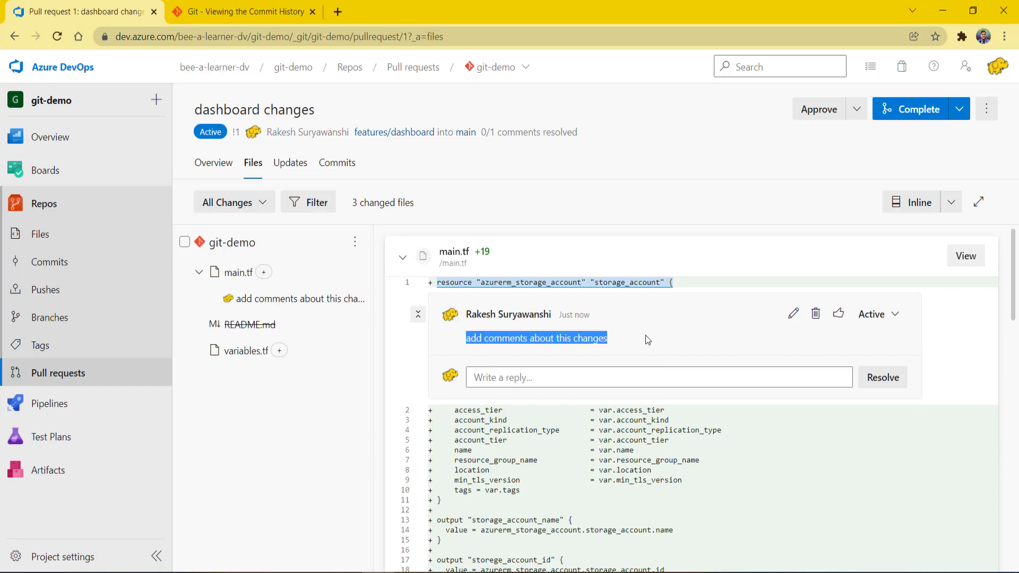
{"action": "left_click", "coordinate": [529, 378]}
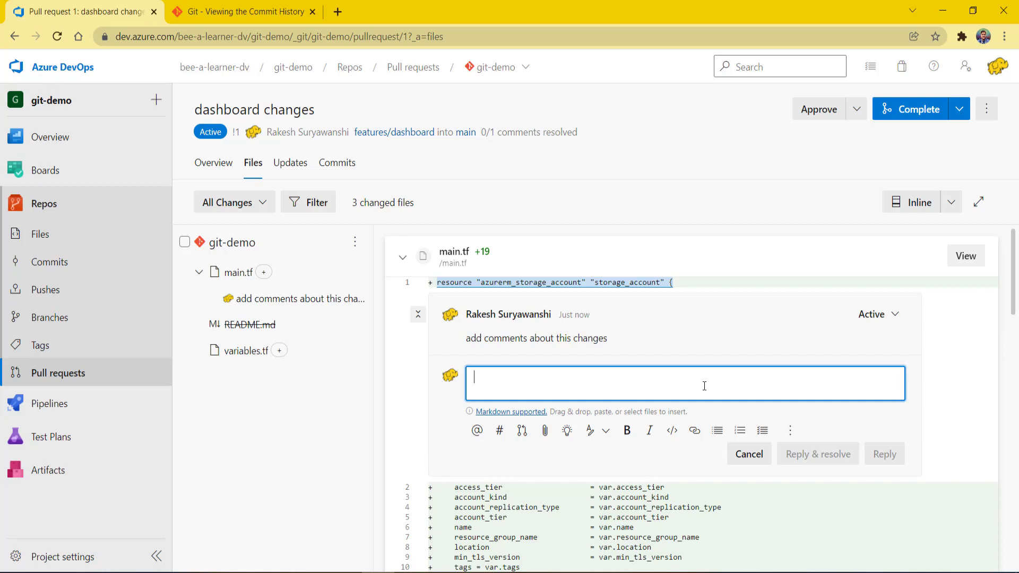
{"action": "left_click", "coordinate": [994, 348]}
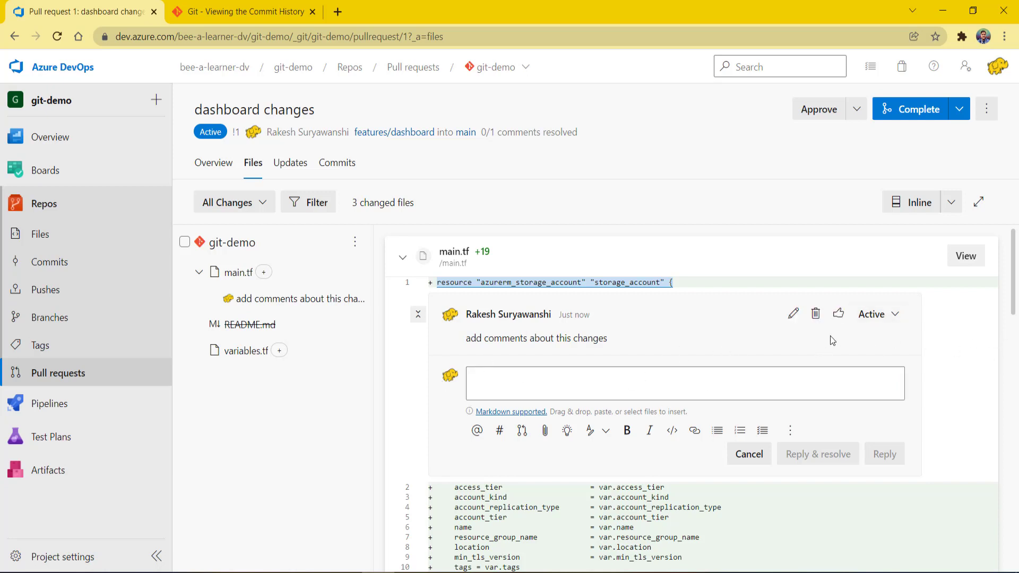
- Reply "done" to the comment on line 1 of main.tf and resolve the thread
{"action": "left_click", "coordinate": [541, 382]}
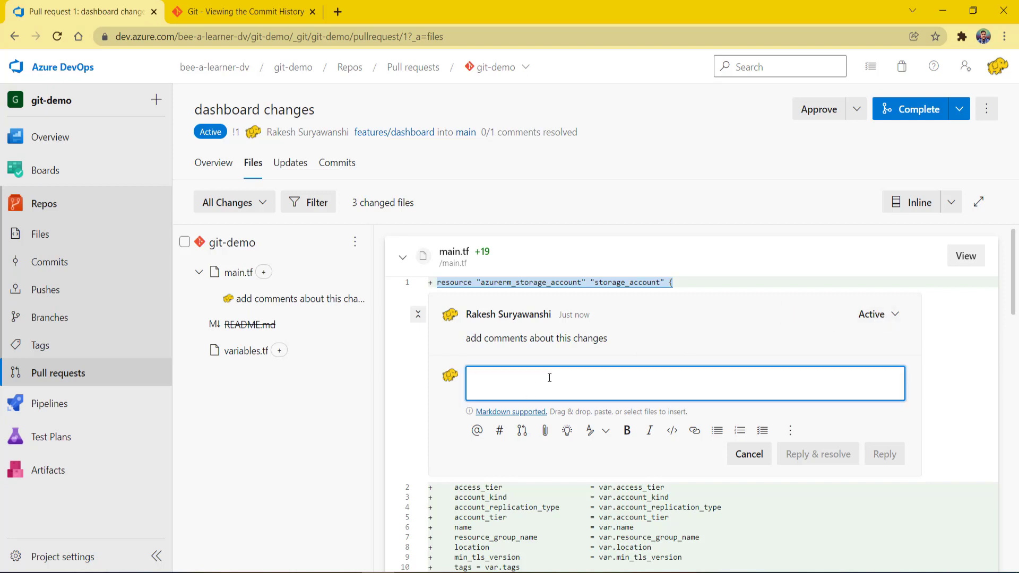
{"action": "type", "text": "done"}
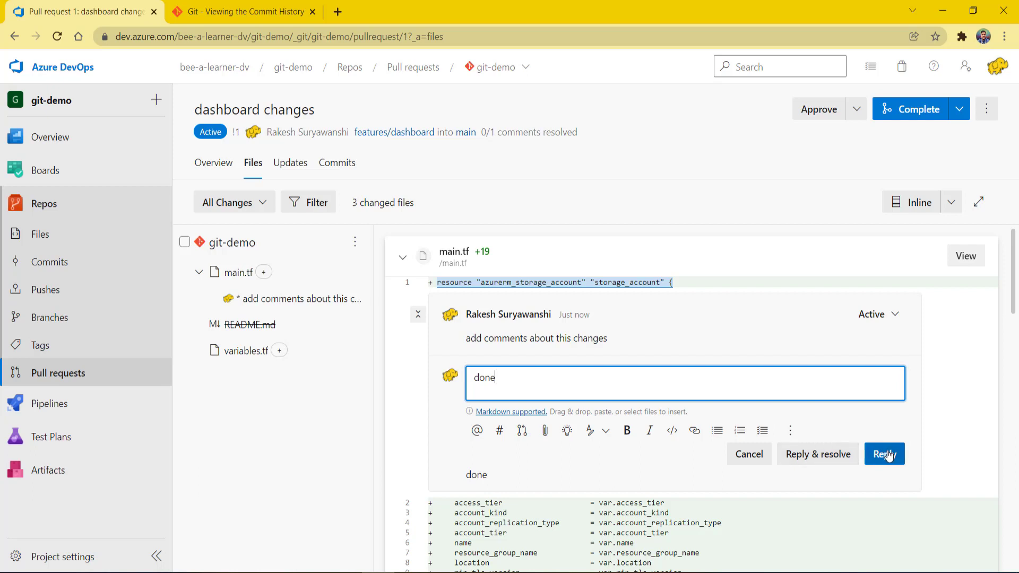
{"action": "left_click", "coordinate": [893, 317]}
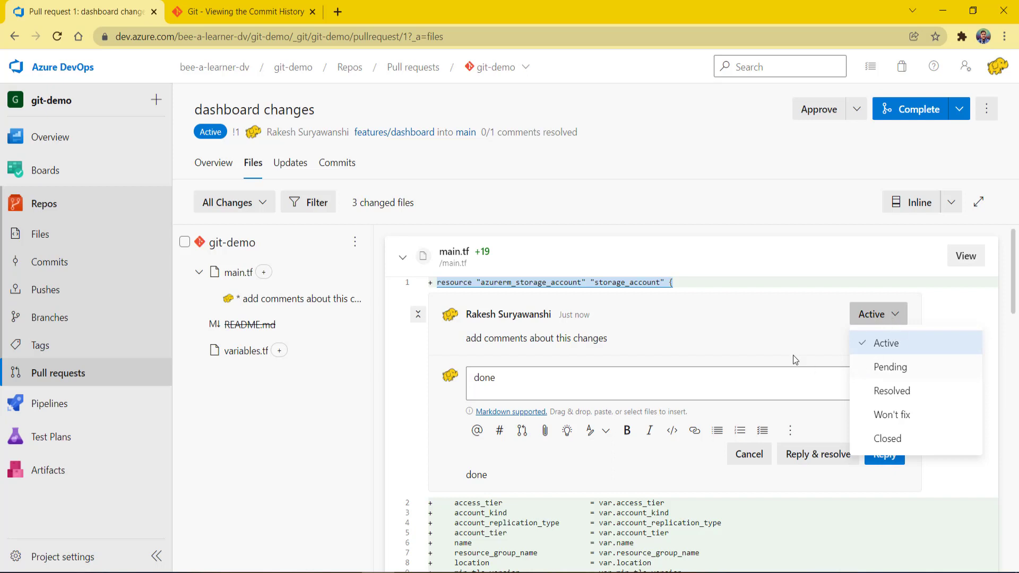
{"action": "left_click", "coordinate": [793, 355]}
{"action": "left_click", "coordinate": [873, 319]}
{"action": "left_click", "coordinate": [748, 351]}
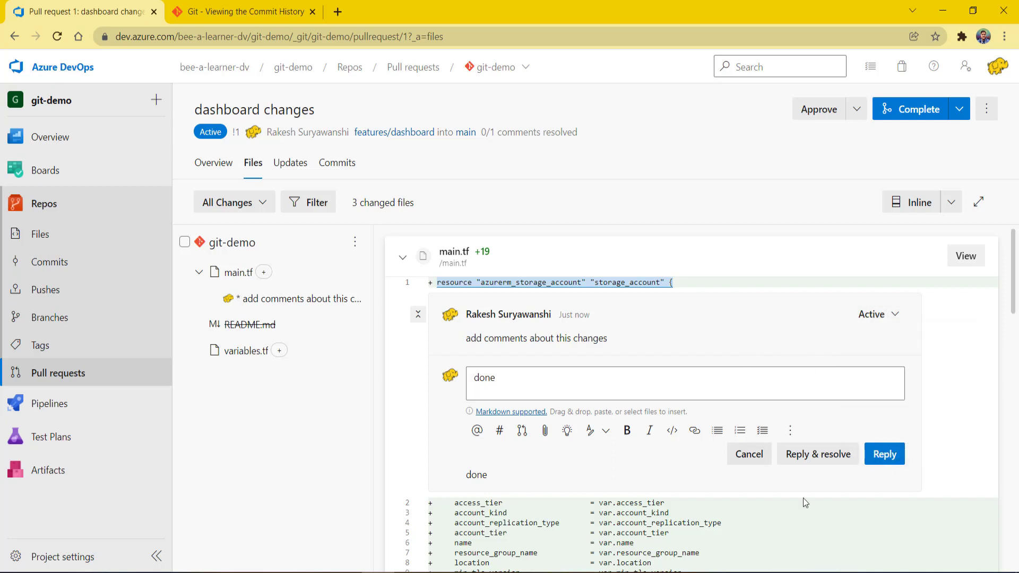
{"action": "left_click", "coordinate": [820, 456]}
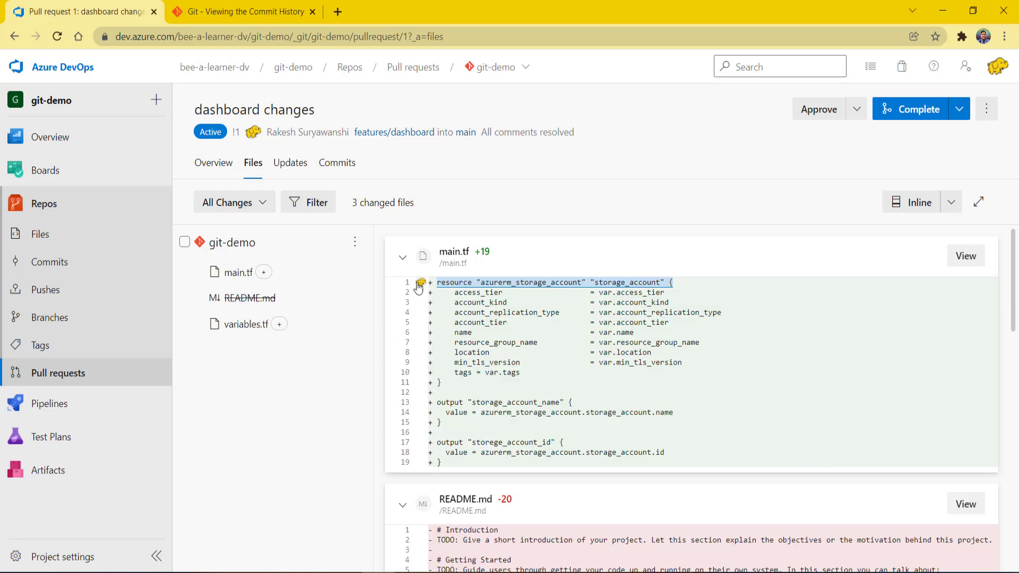
- Review the comment thread on main.tf, the description and the merge conflict check in the pull request's overview
{"action": "mouse_move", "coordinate": [419, 286]}
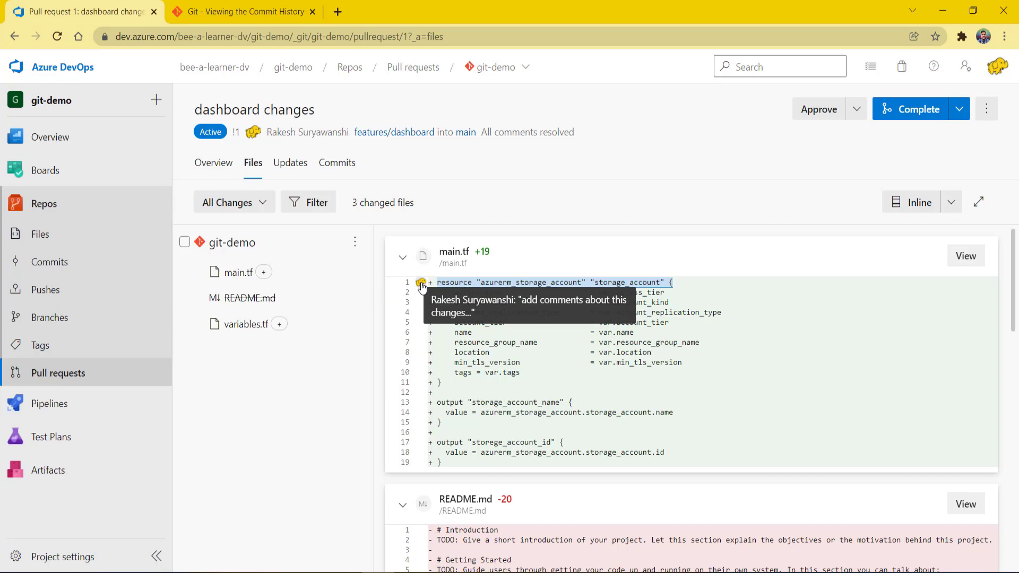
{"action": "left_click", "coordinate": [212, 163]}
{"action": "scroll", "coordinate": [463, 430], "scroll_direction": "down", "scroll_amount": 4}
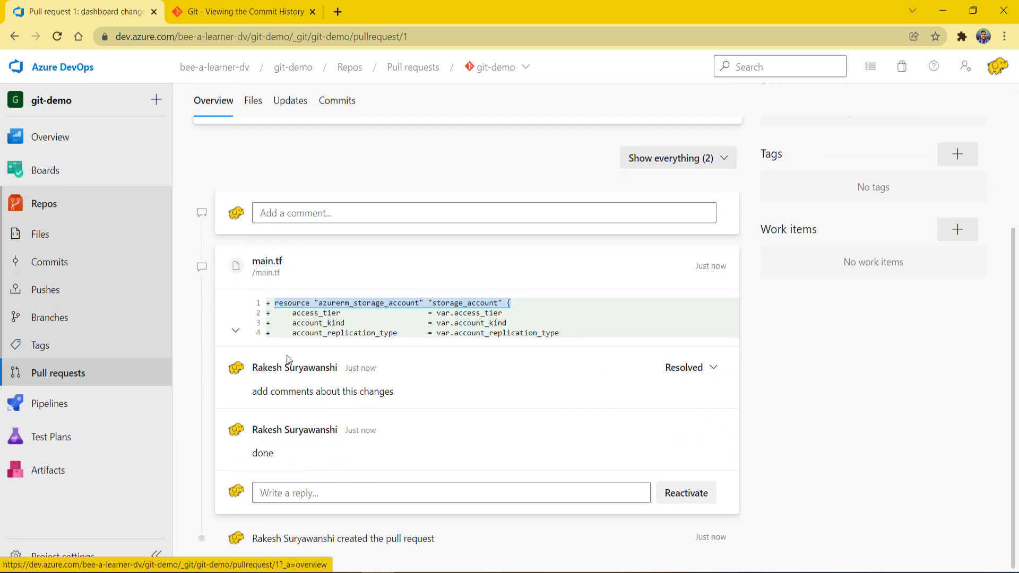
{"action": "scroll", "coordinate": [294, 307], "scroll_direction": "up", "scroll_amount": 3}
{"action": "scroll", "coordinate": [359, 441], "scroll_direction": "down", "scroll_amount": 3}
{"action": "scroll", "coordinate": [752, 438], "scroll_direction": "up", "scroll_amount": 4}
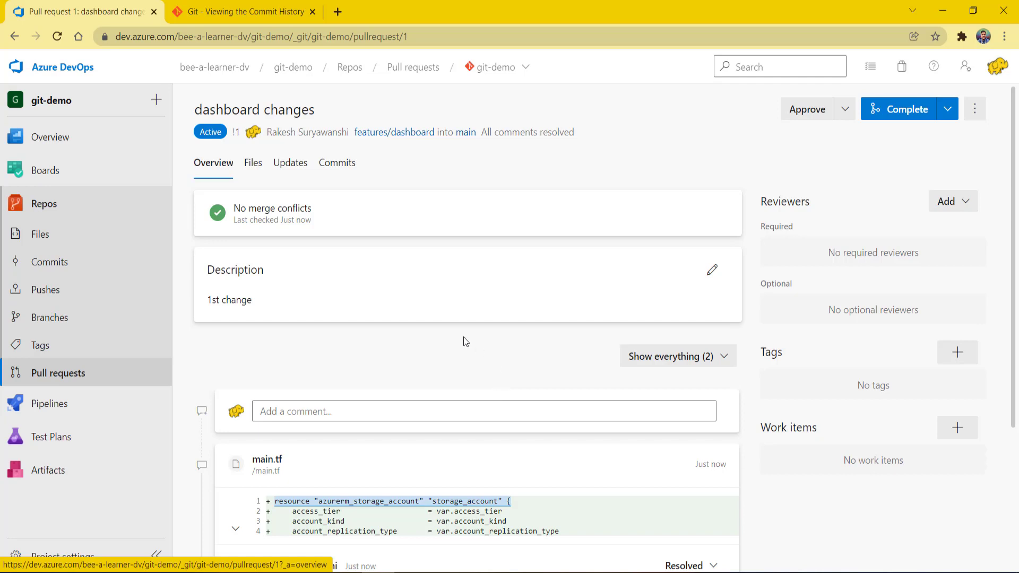
- Compare the commit histories of features/dashboard and main, then reopen the "dashboard changes" pull request
{"action": "left_click", "coordinate": [87, 269]}
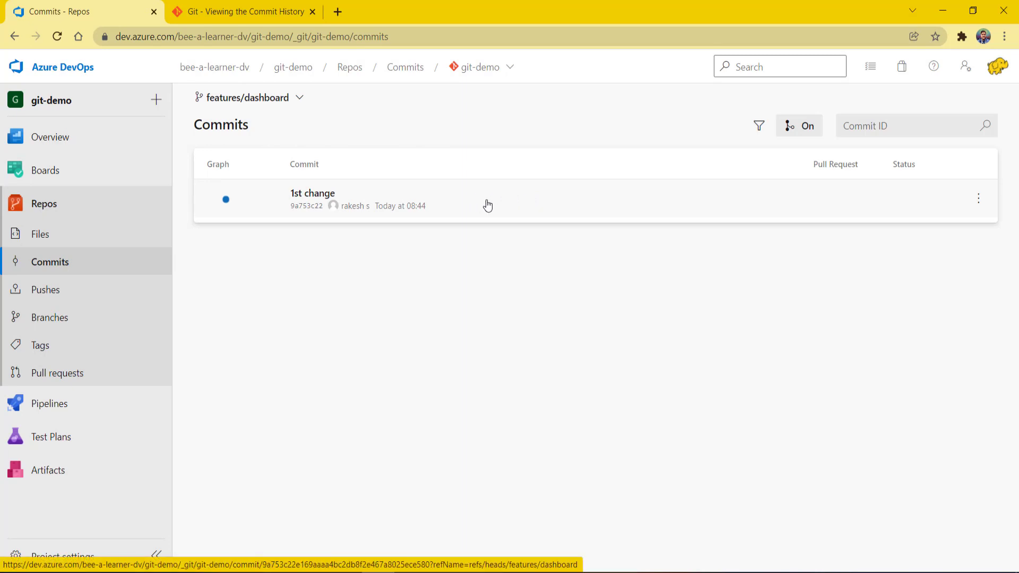
{"action": "left_click", "coordinate": [270, 102]}
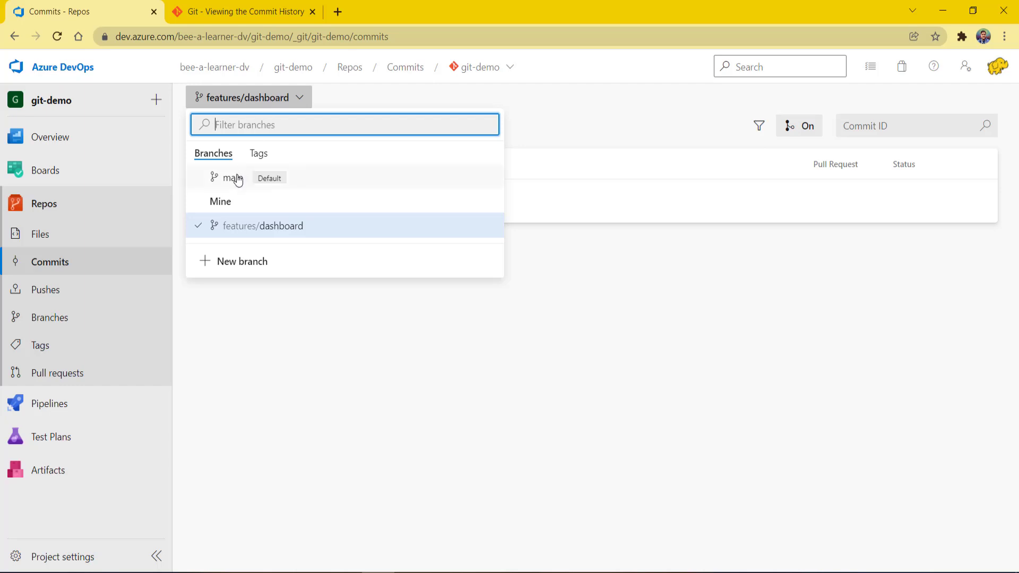
{"action": "left_click", "coordinate": [234, 178]}
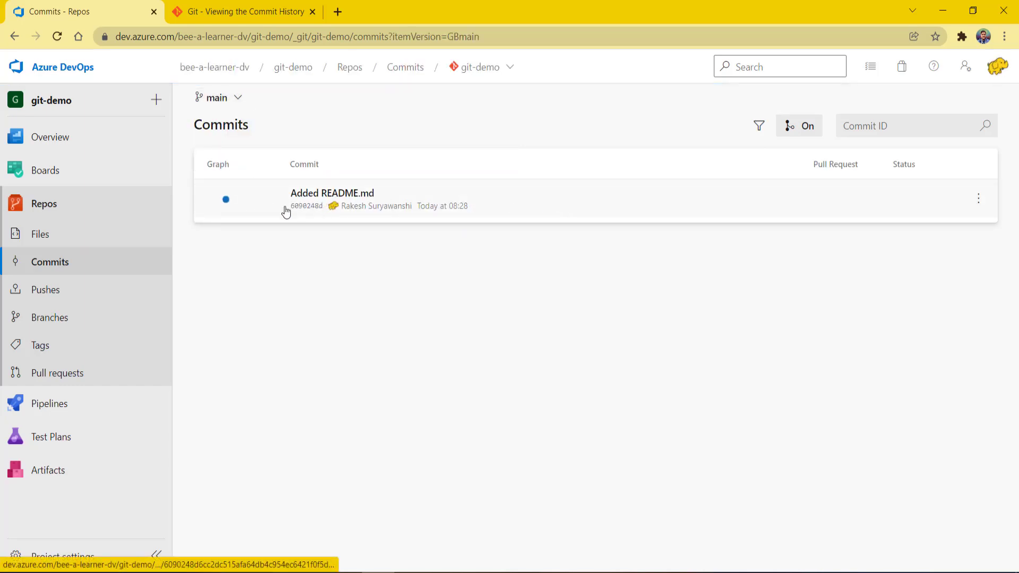
{"action": "left_click", "coordinate": [45, 373]}
{"action": "left_click", "coordinate": [473, 237]}
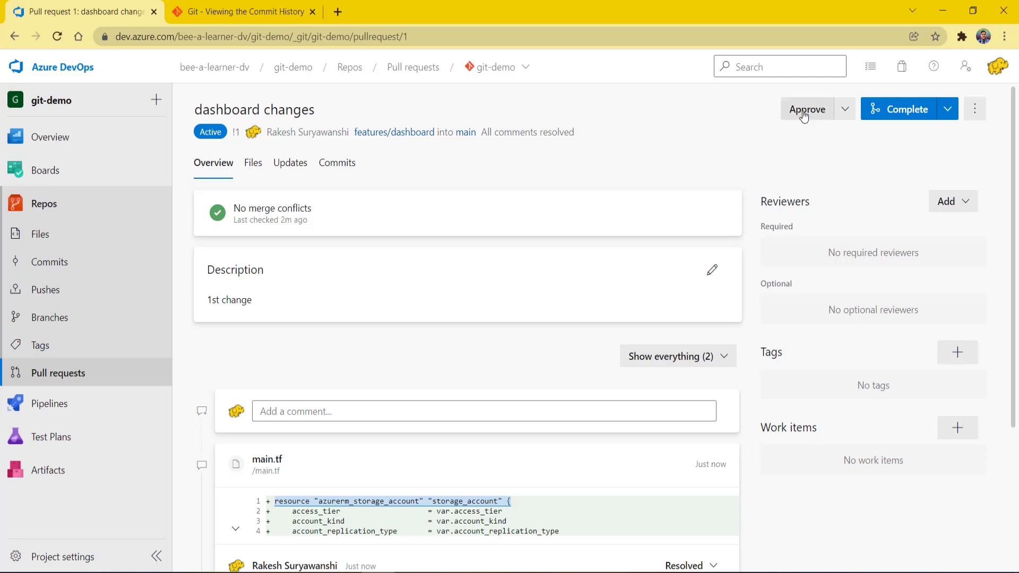
- Approve the "dashboard changes" pull request and complete it with Merge (no fast forward), deleting features/dashboard after merging
{"action": "left_click", "coordinate": [845, 108]}
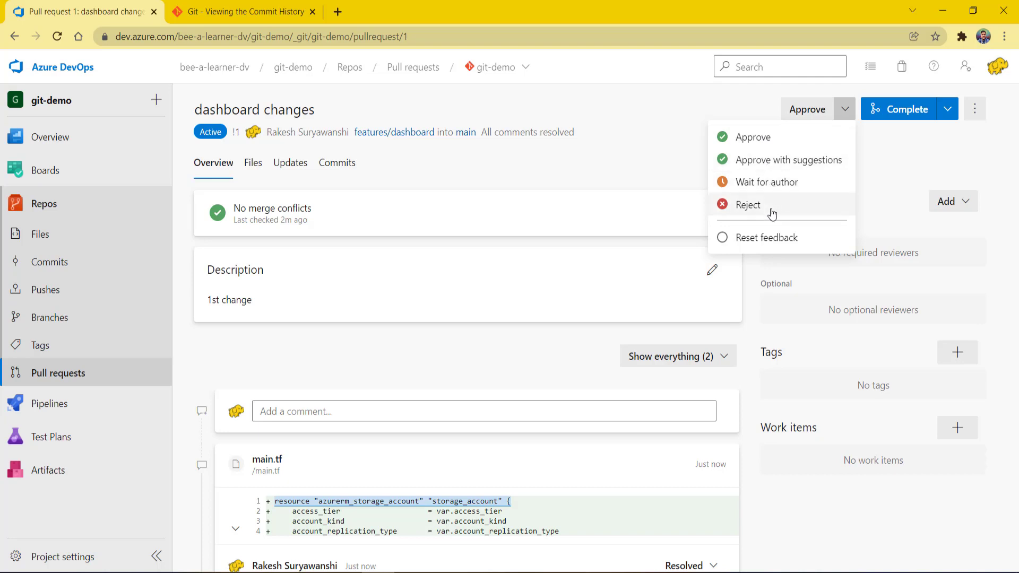
{"action": "left_click", "coordinate": [785, 109]}
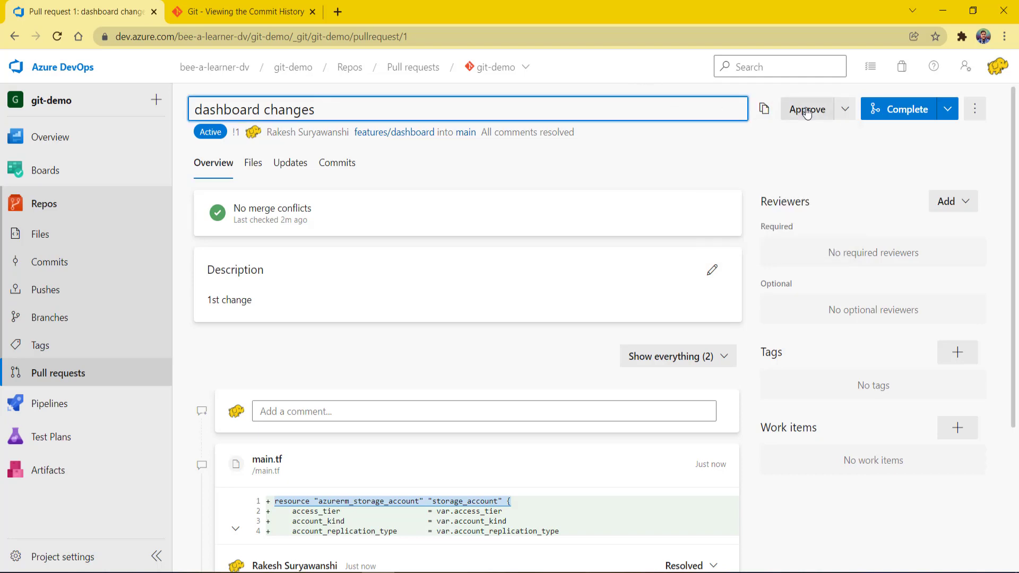
{"action": "left_click", "coordinate": [948, 110]}
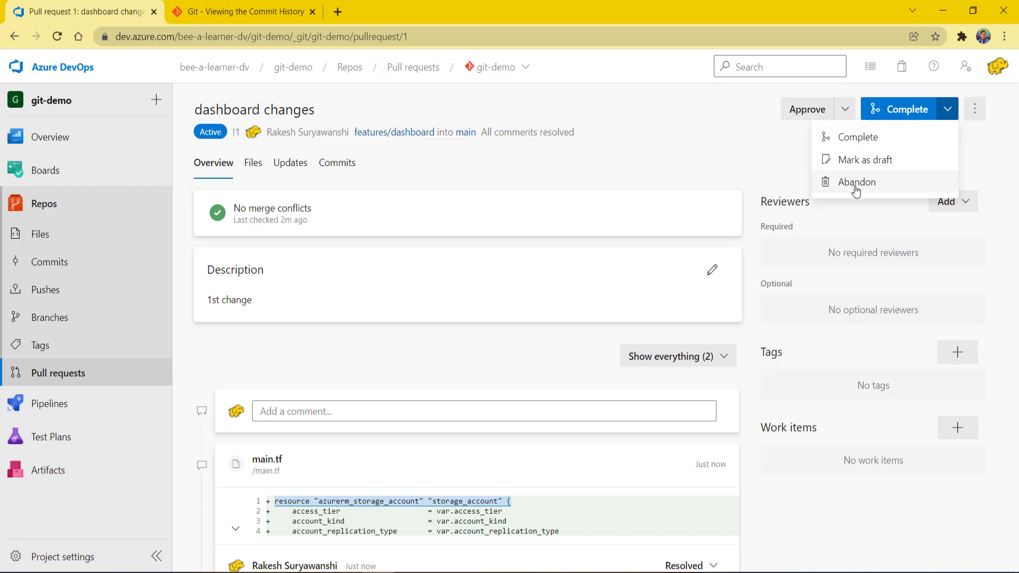
{"action": "left_click", "coordinate": [801, 115]}
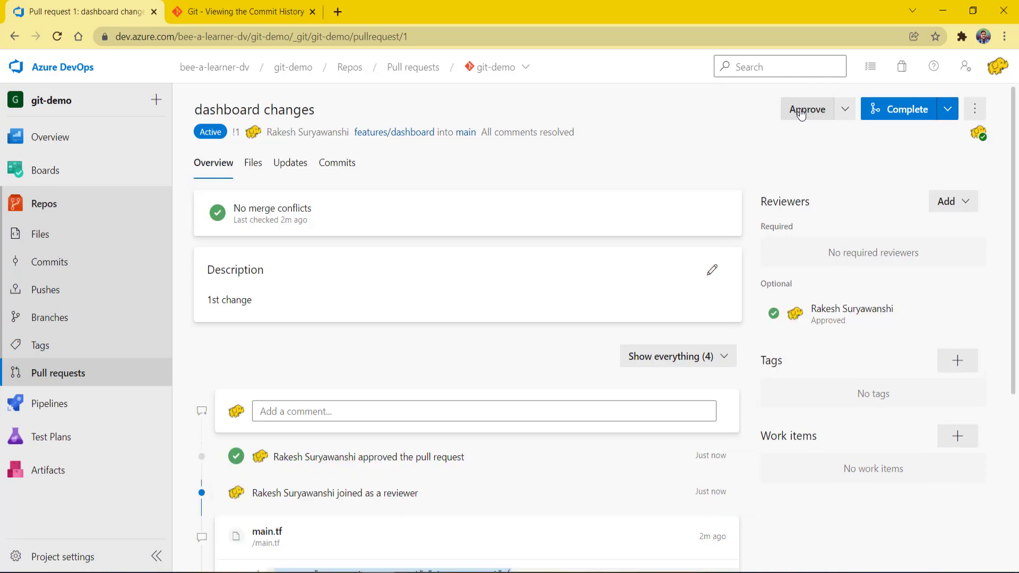
{"action": "left_click", "coordinate": [901, 114]}
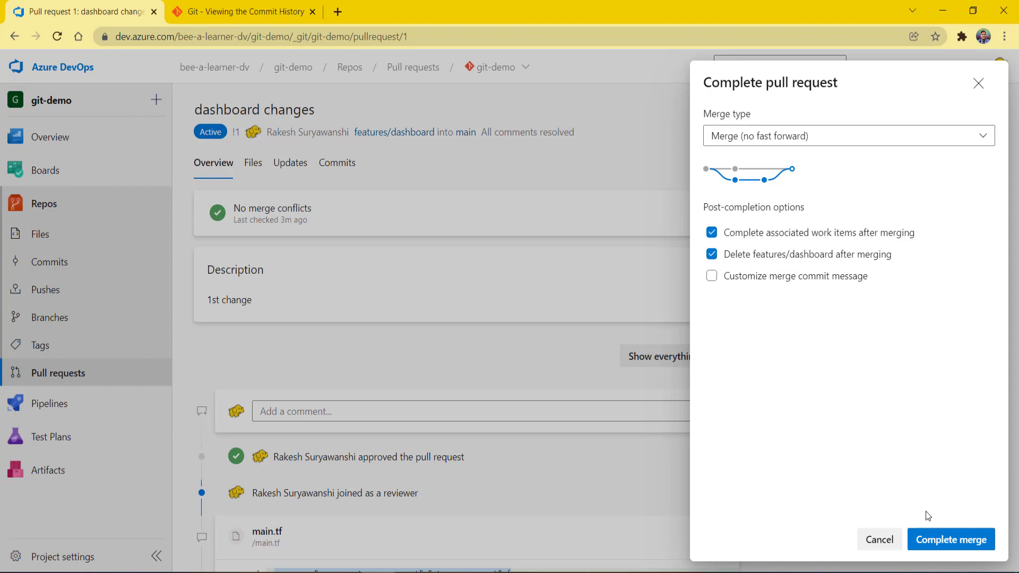
{"action": "left_click", "coordinate": [943, 545]}
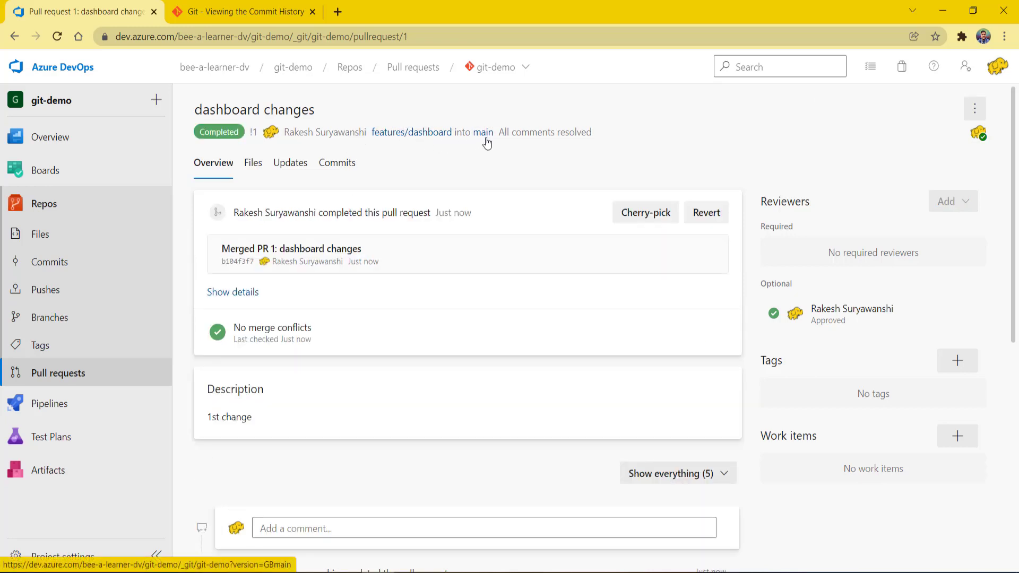
- Inspect main's branch list, commit graph and pushes, including the changed files in the "Added README.md" and "1st change" commits
{"action": "left_click", "coordinate": [44, 238]}
{"action": "left_click", "coordinate": [440, 99]}
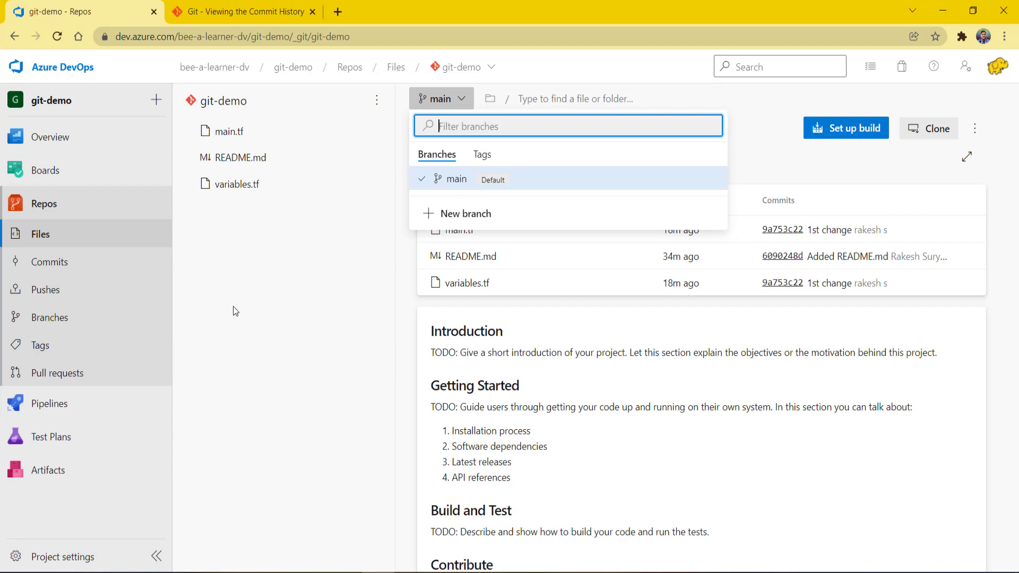
{"action": "left_click", "coordinate": [80, 265]}
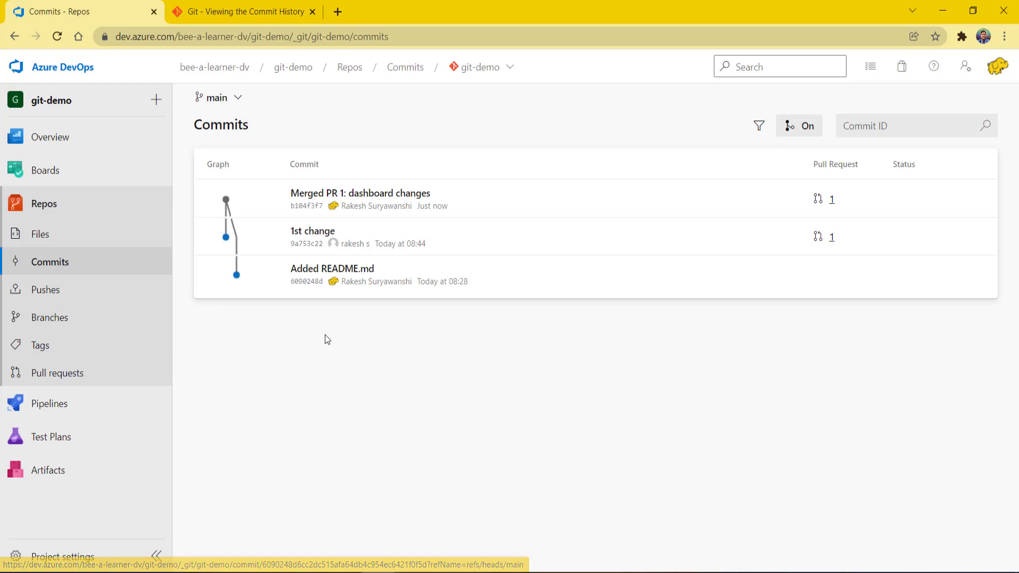
{"action": "left_click", "coordinate": [306, 286]}
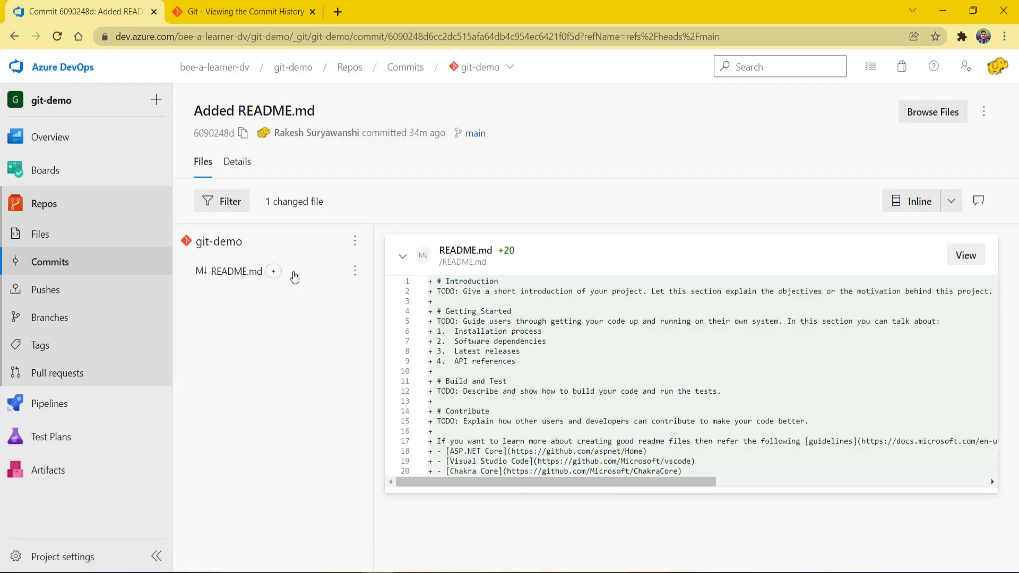
{"action": "left_click", "coordinate": [14, 36]}
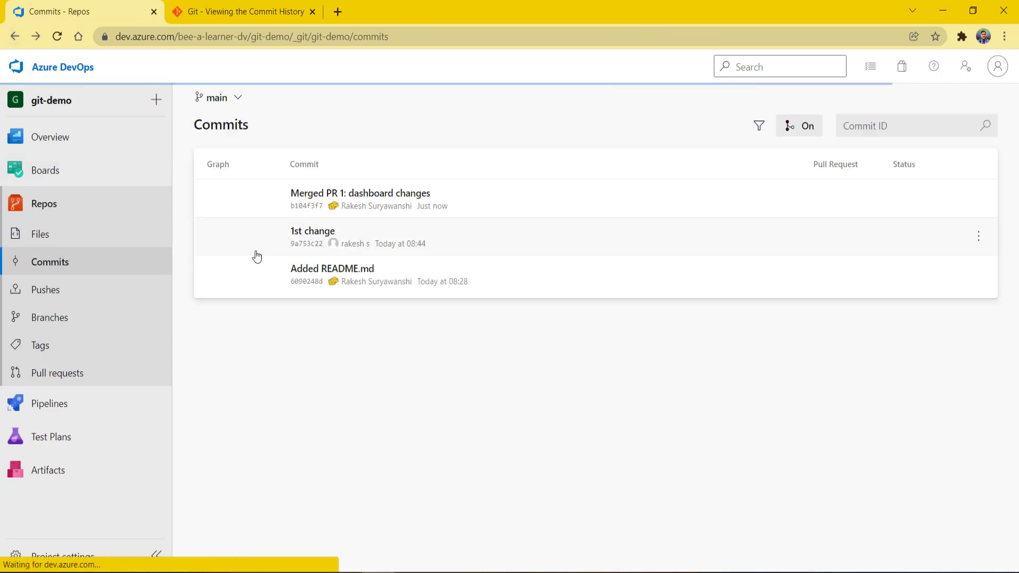
{"action": "left_click", "coordinate": [304, 247]}
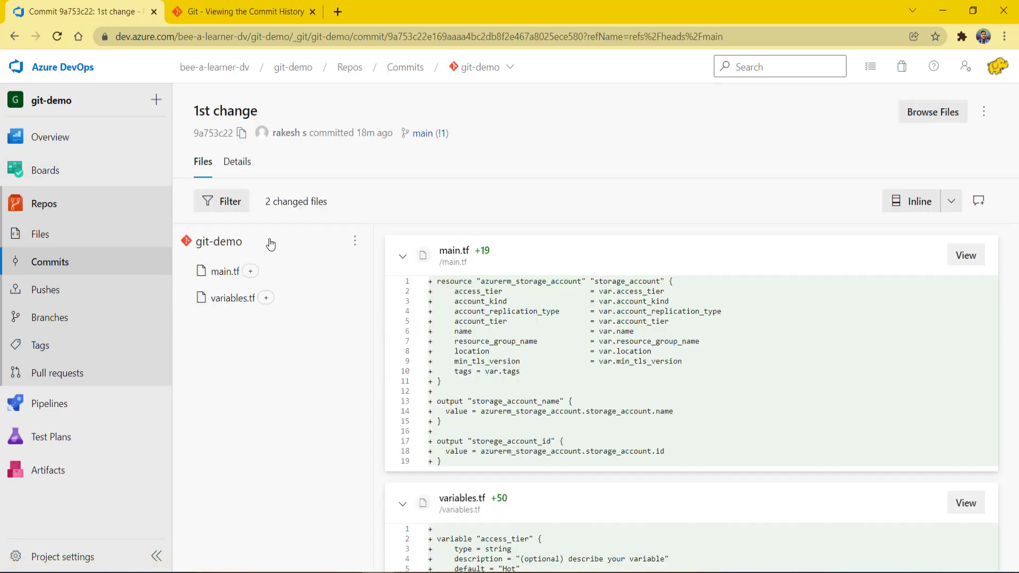
{"action": "left_click", "coordinate": [77, 298]}
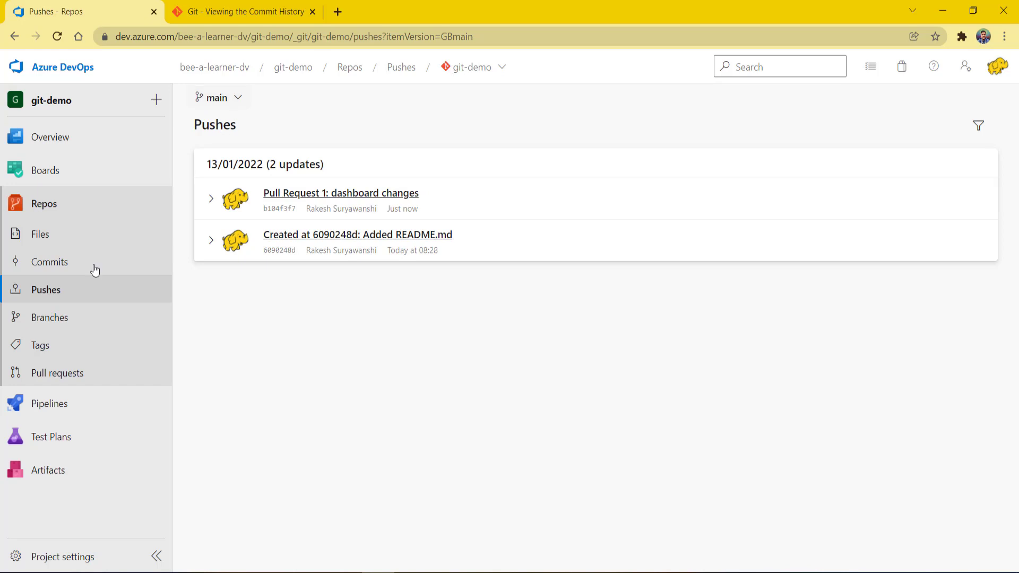
- Create a new branch named feature/f1 based on main
{"action": "left_click", "coordinate": [65, 317]}
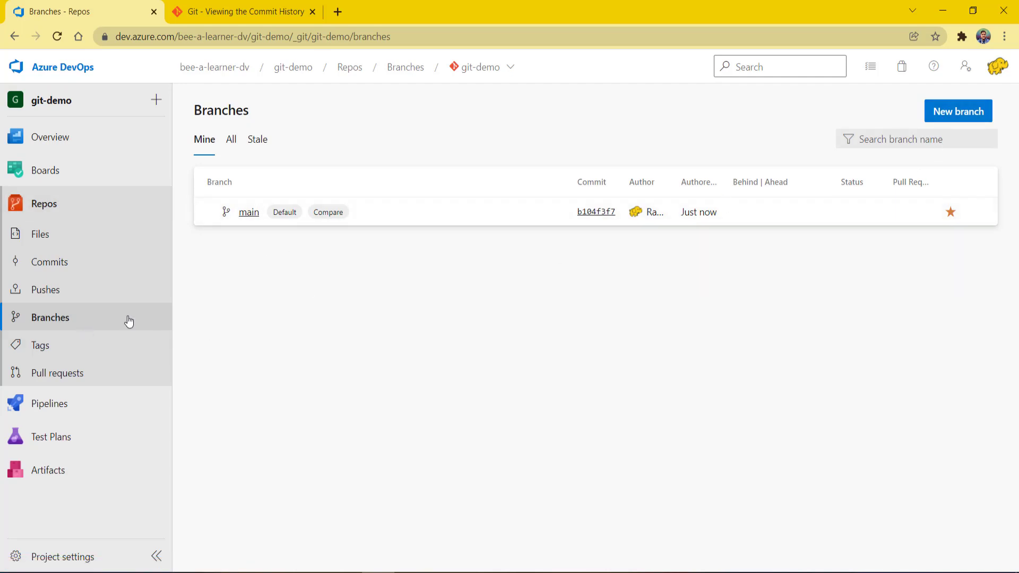
{"action": "left_click", "coordinate": [951, 114]}
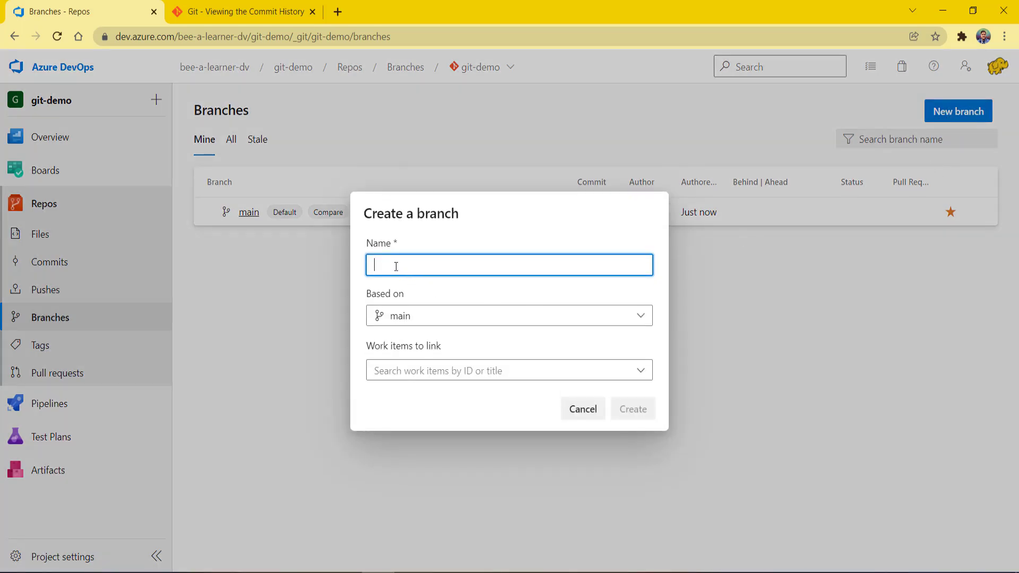
{"action": "type", "text": "feature"}
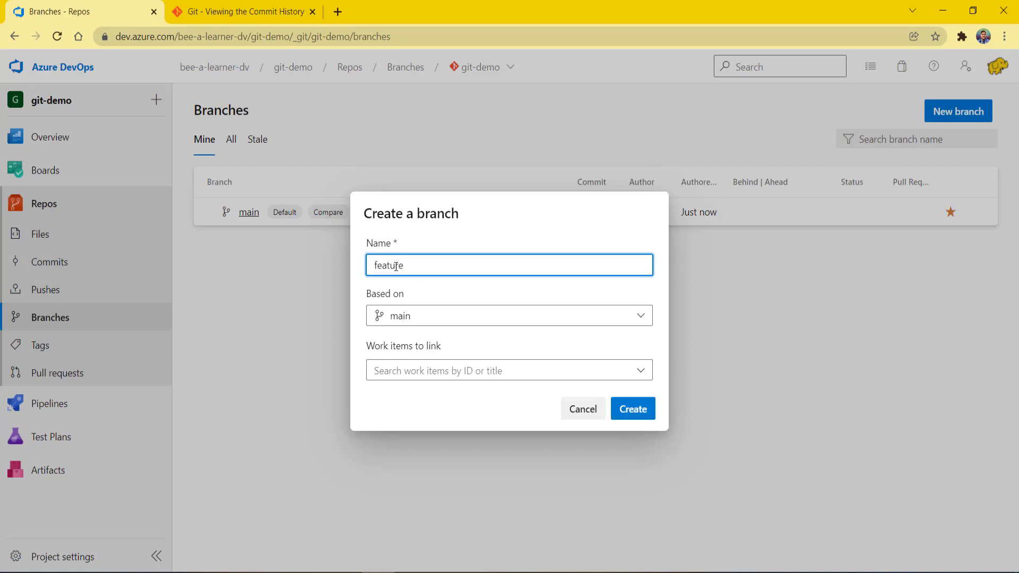
{"action": "type", "text": "/f1"}
{"action": "left_click", "coordinate": [641, 413]}
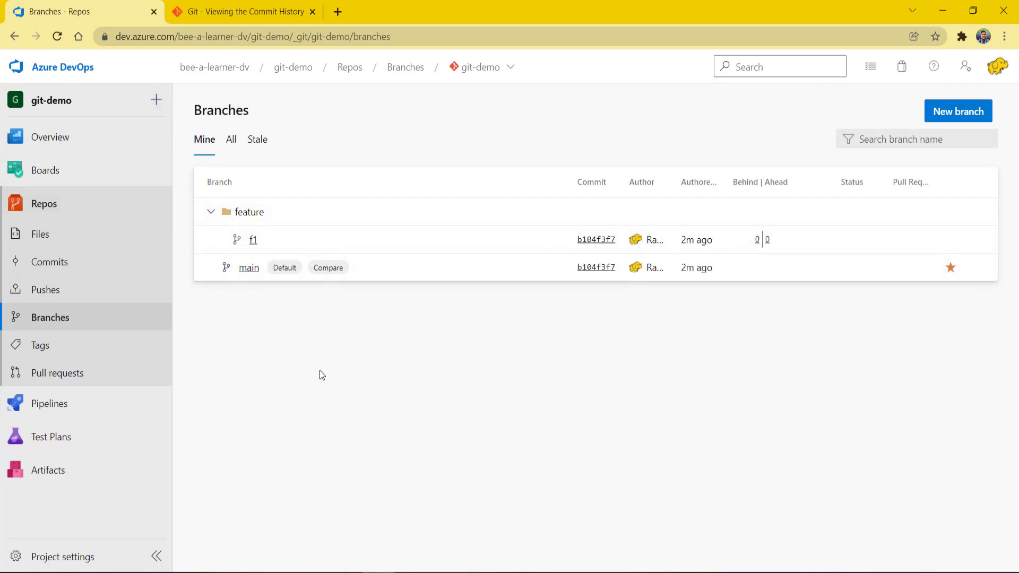
- Lock the main branch and check its available branch actions
{"action": "left_click", "coordinate": [230, 141]}
{"action": "left_click", "coordinate": [143, 315]}
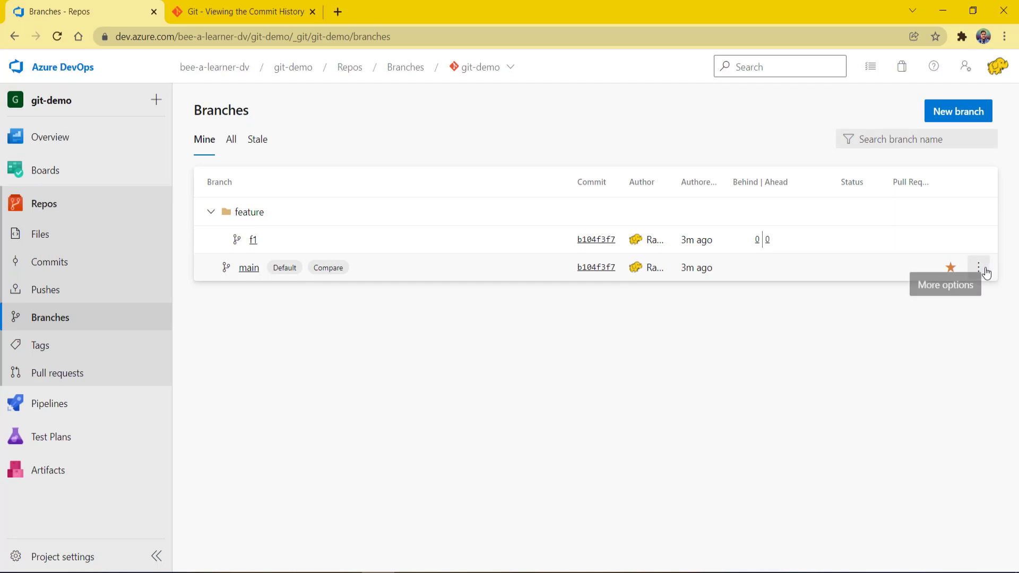
{"action": "left_click", "coordinate": [980, 270]}
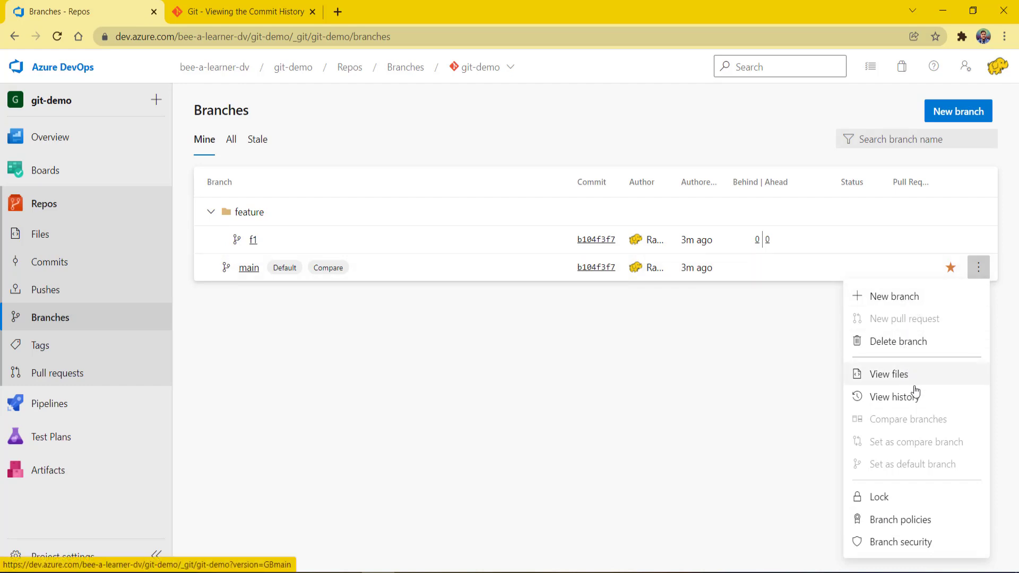
{"action": "left_click", "coordinate": [910, 500]}
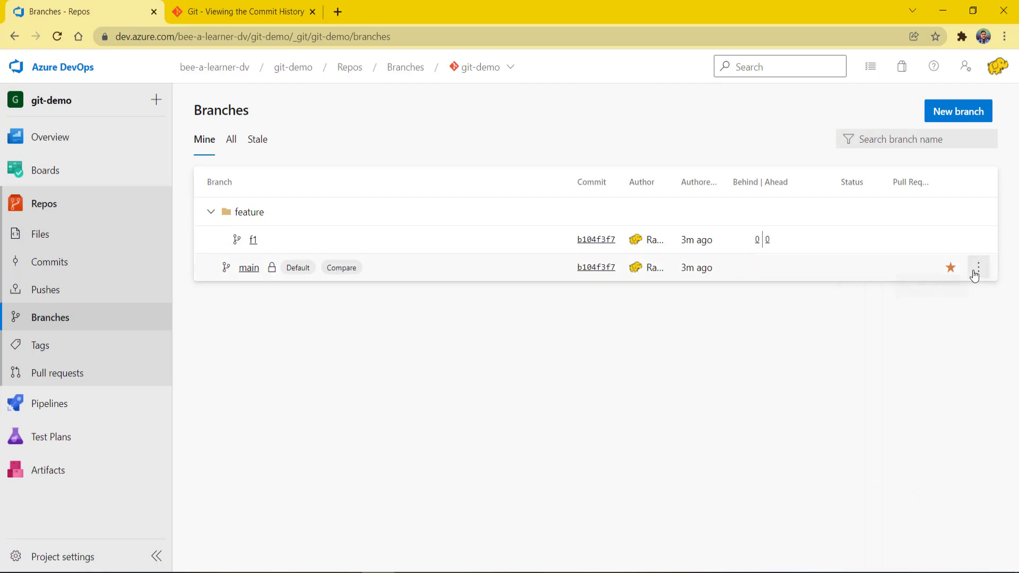
{"action": "left_click", "coordinate": [975, 274]}
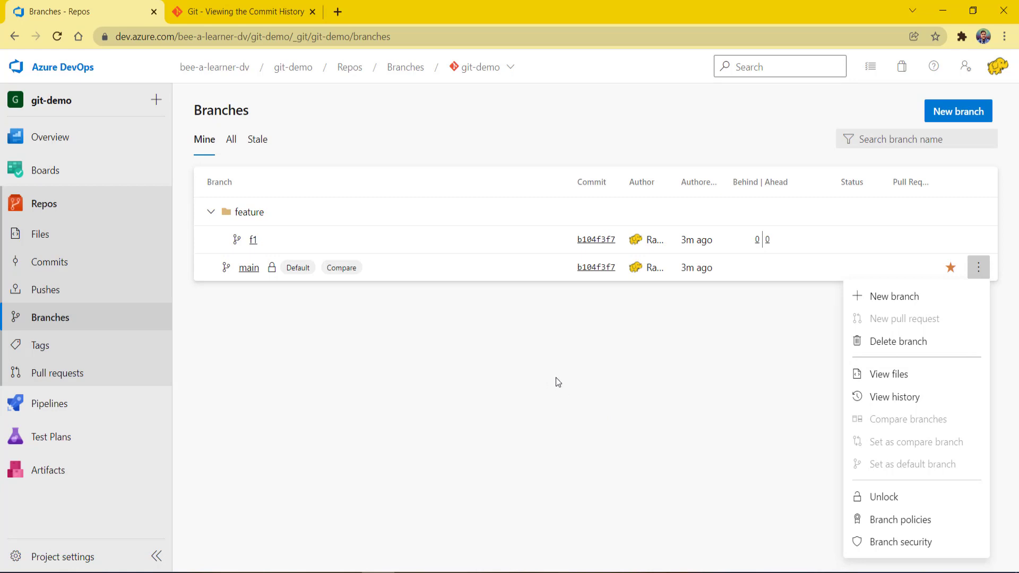
{"action": "left_click", "coordinate": [382, 377]}
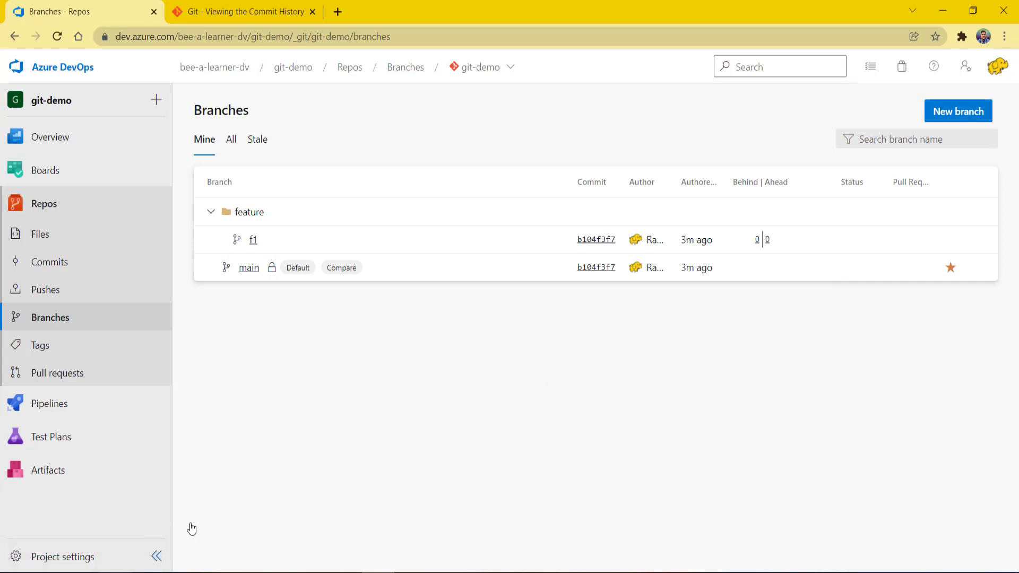
- Copy the HTTPS clone URL of the git-demo repository from its Files page
{"action": "left_click", "coordinate": [48, 234]}
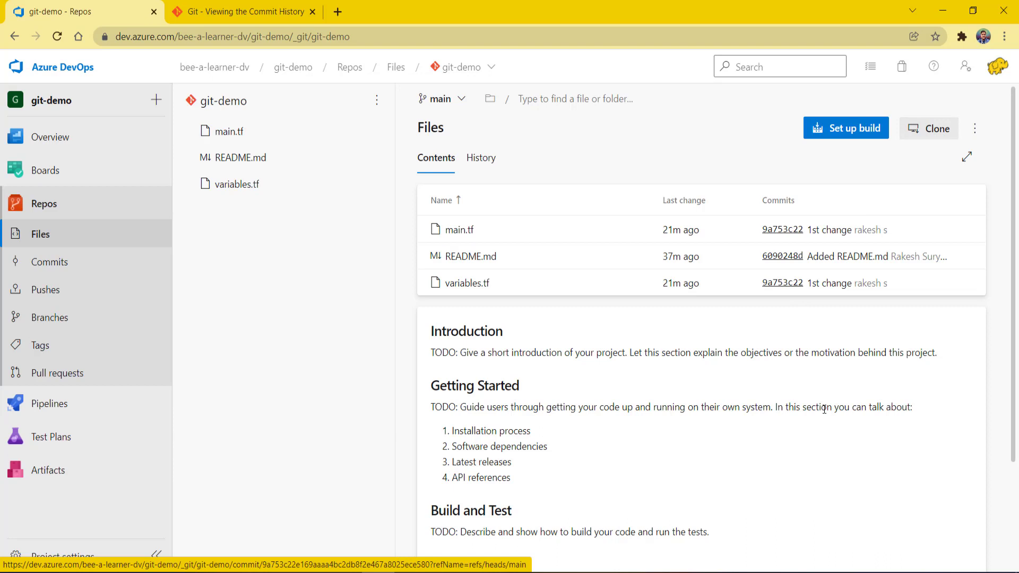
{"action": "left_click", "coordinate": [944, 133]}
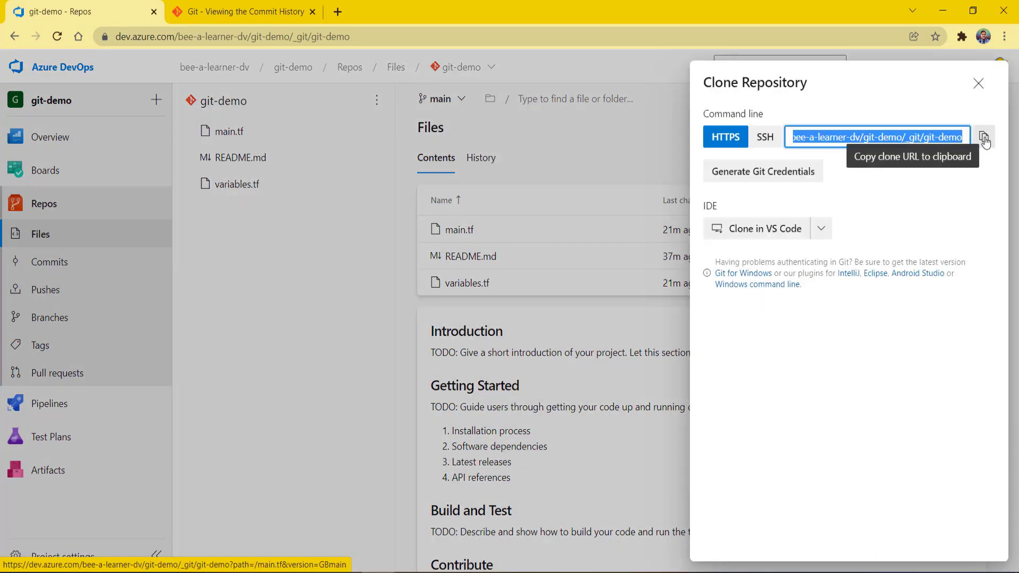
{"action": "left_click", "coordinate": [983, 138]}
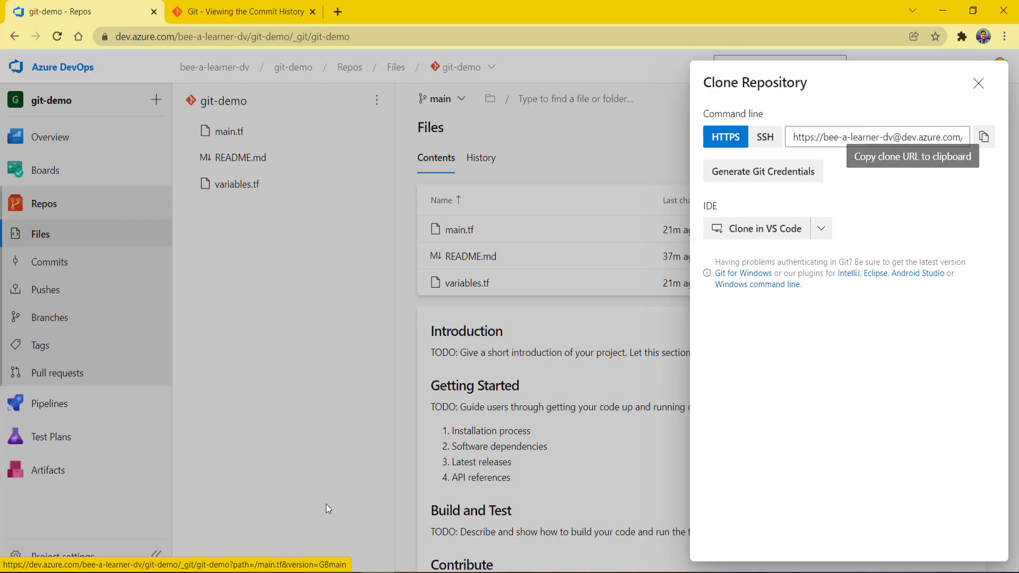
- Switch to File Explorer and permanently delete all the contents of the demo1 folder, including the .git folder
{"action": "left_click", "coordinate": [116, 572]}
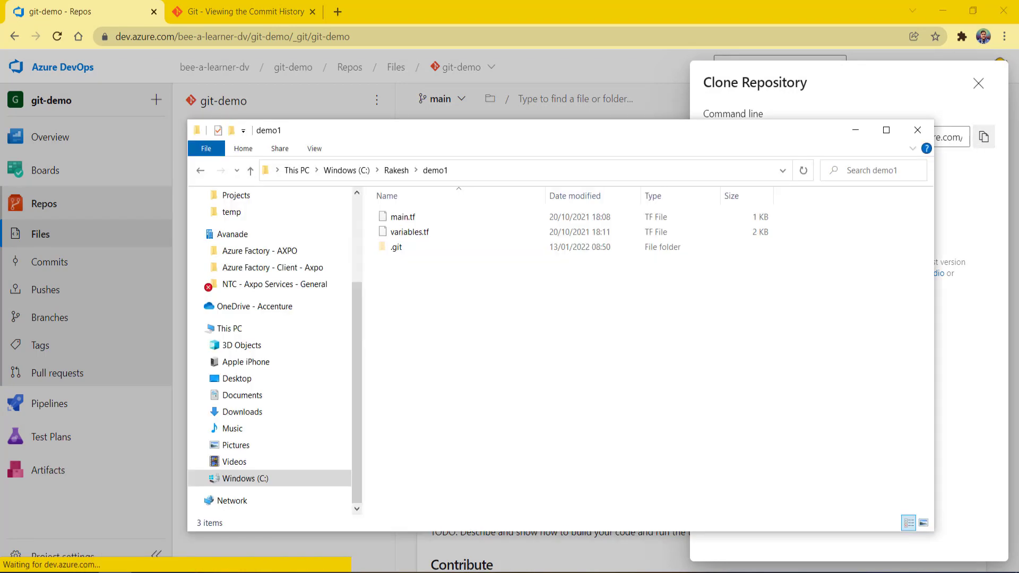
{"action": "key", "text": "ctrl+a"}
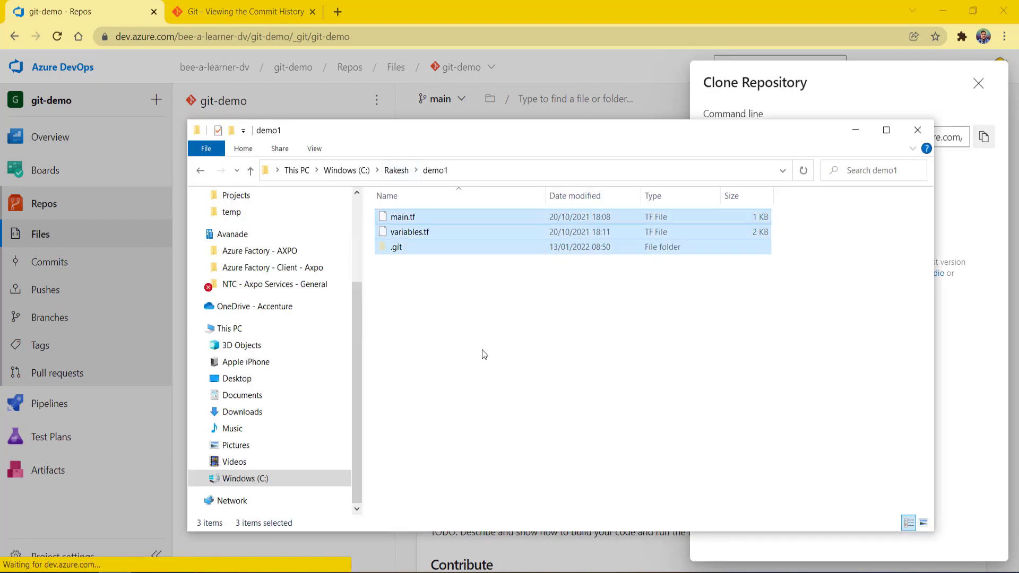
{"action": "key", "text": "shift+Delete"}
{"action": "key", "text": "Return"}
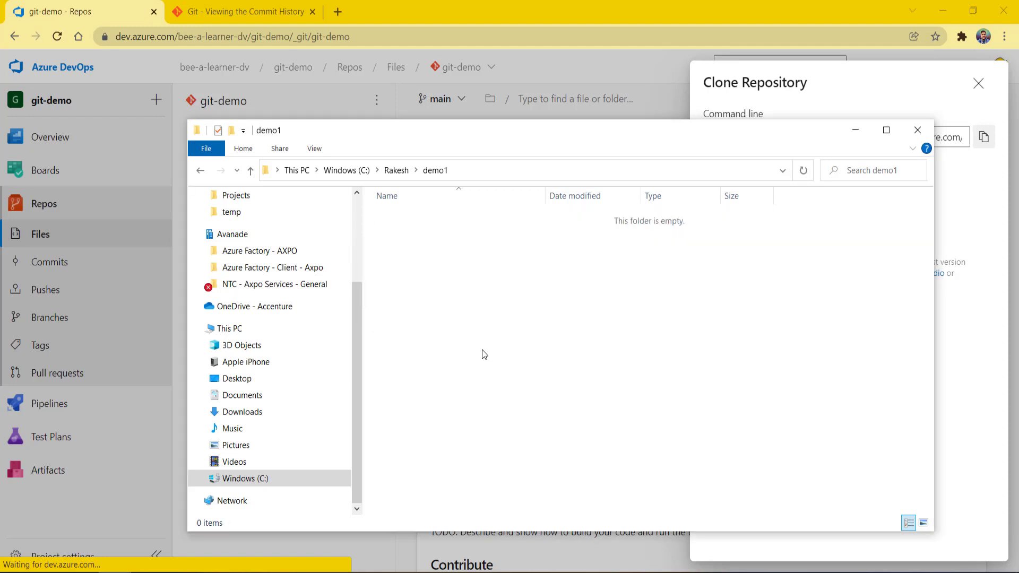
- Copy the demo1 folder path, change to that directory in the Visual Studio Code terminal, and run git status
{"action": "left_click", "coordinate": [475, 170]}
{"action": "key", "text": "ctrl+c"}
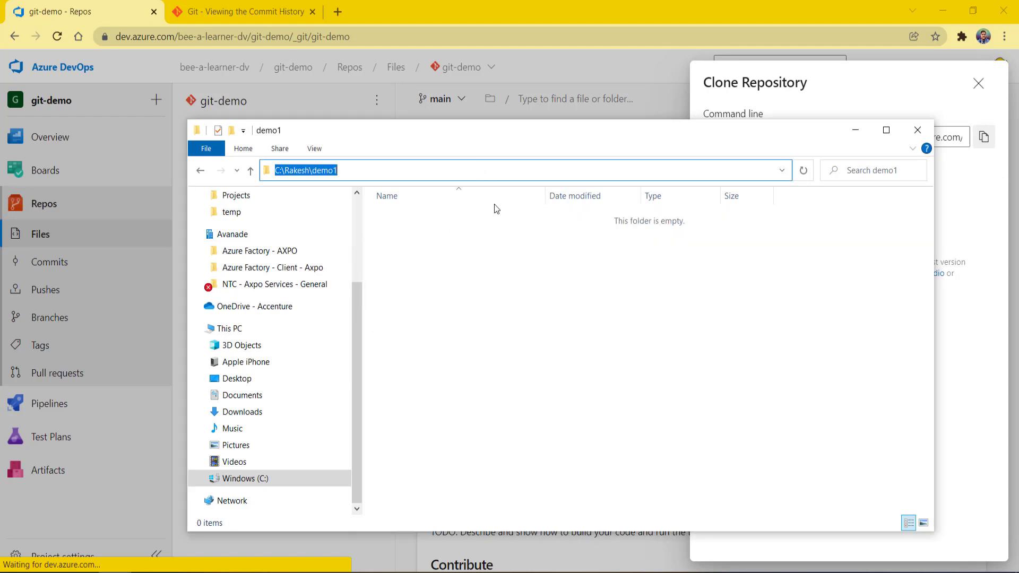
{"action": "left_click", "coordinate": [249, 572]}
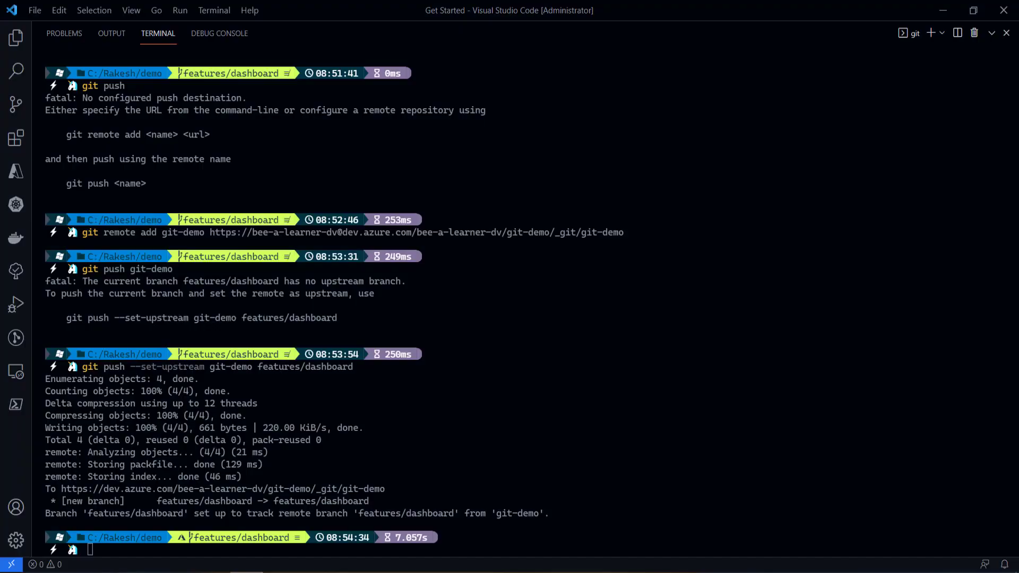
{"action": "key", "text": "ctrl+l"}
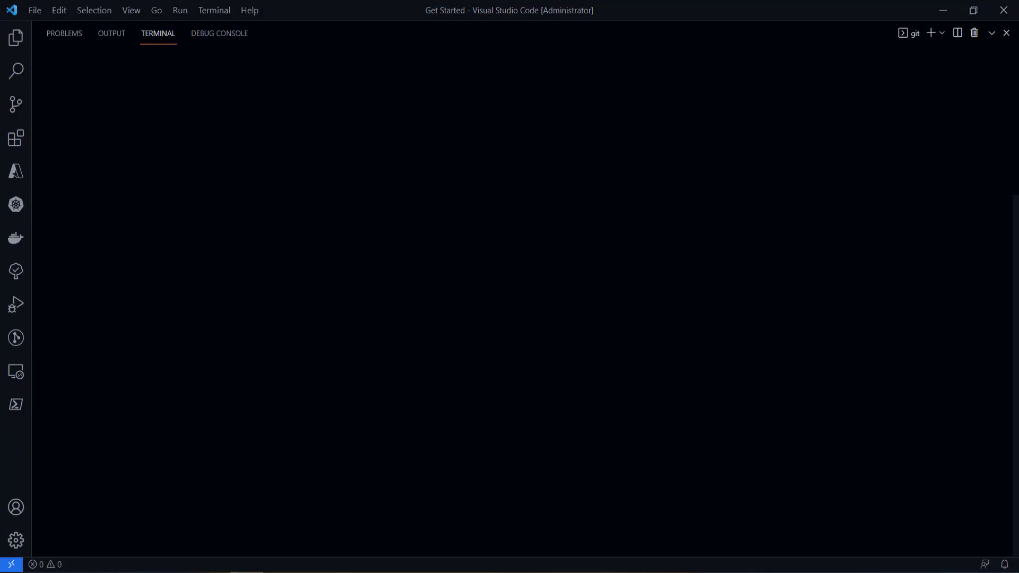
{"action": "type", "text": "cd"}
{"action": "key", "text": "ctrl+v"}
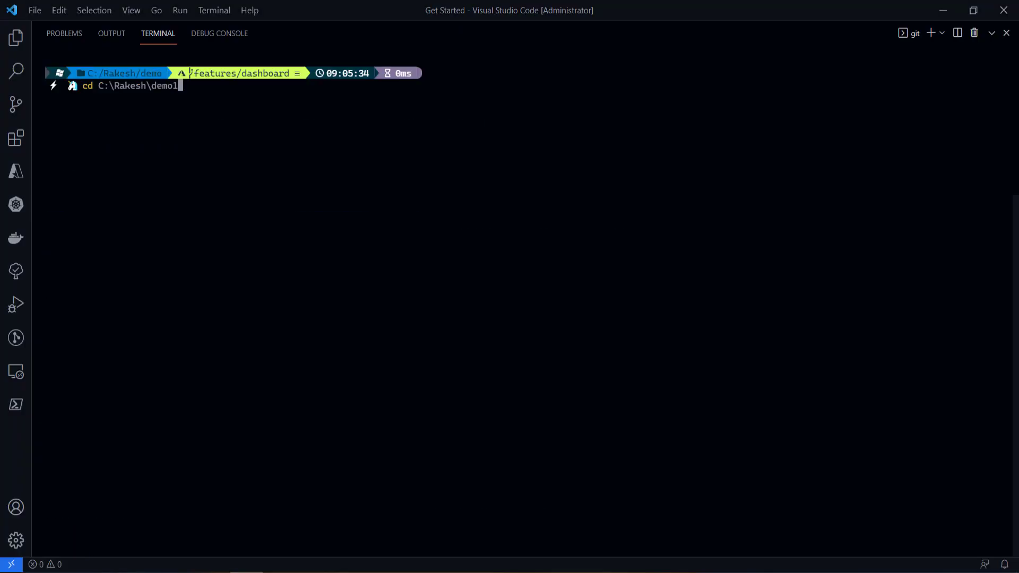
{"action": "key", "text": "Return"}
{"action": "type", "text": "git status"}
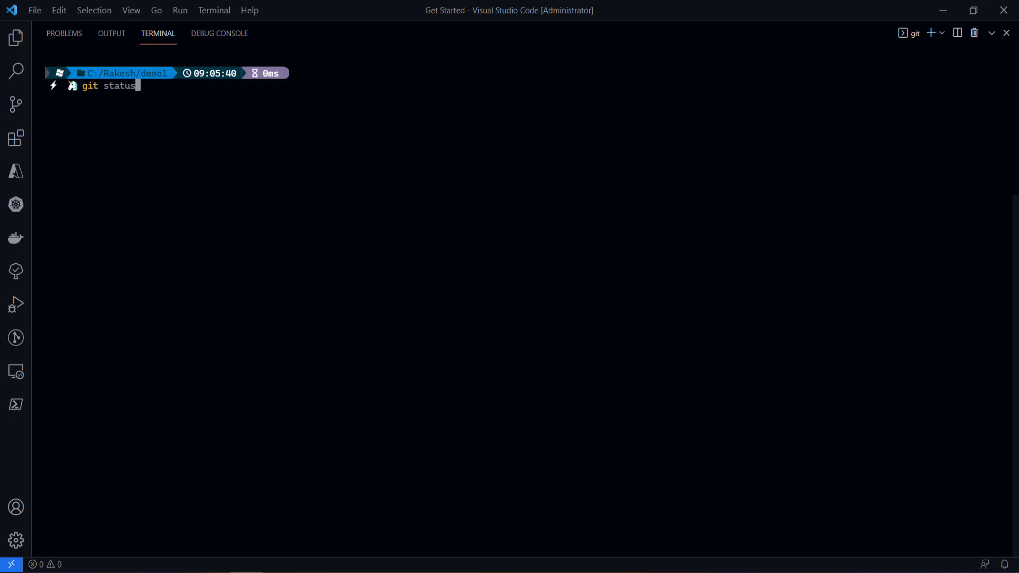
{"action": "key", "text": "Return"}
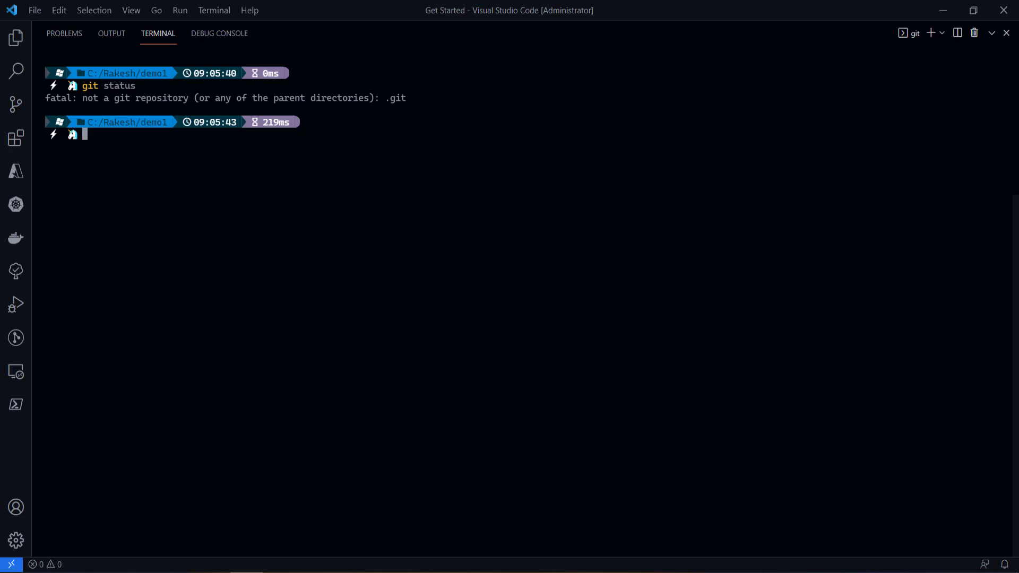
- Clone the git-demo repository into the demo1 folder with git clone and the copied HTTPS URL, running the command twice
{"action": "type", "text": "git"}
{"action": "key", "text": "BackSpace"}
{"action": "key", "text": "BackSpace"}
{"action": "type", "text": "it clone"}
{"action": "key", "text": "ctrl+v"}
{"action": "key", "text": "Return"}
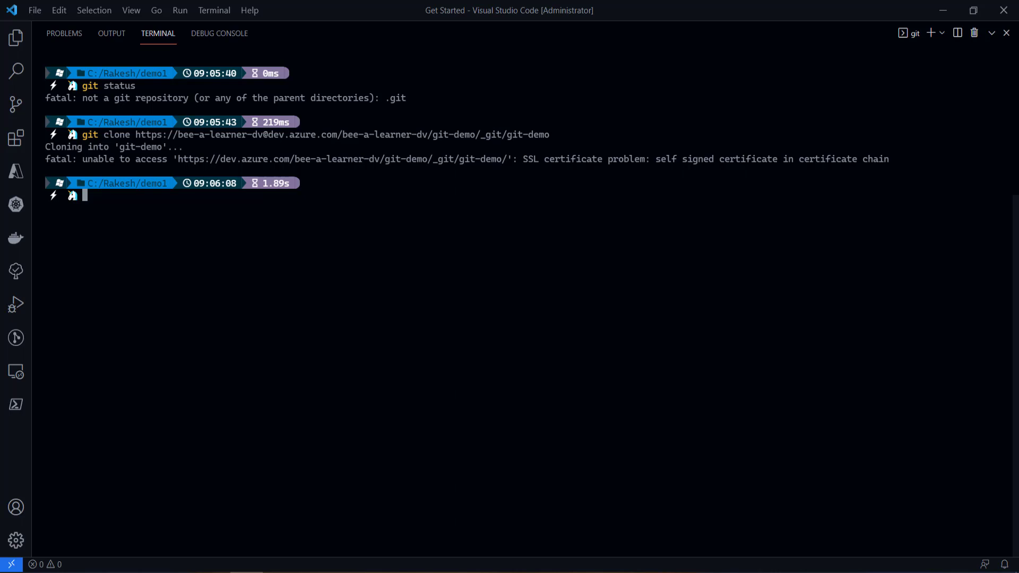
{"action": "key", "text": "ctrl+v"}
{"action": "key", "text": "Up"}
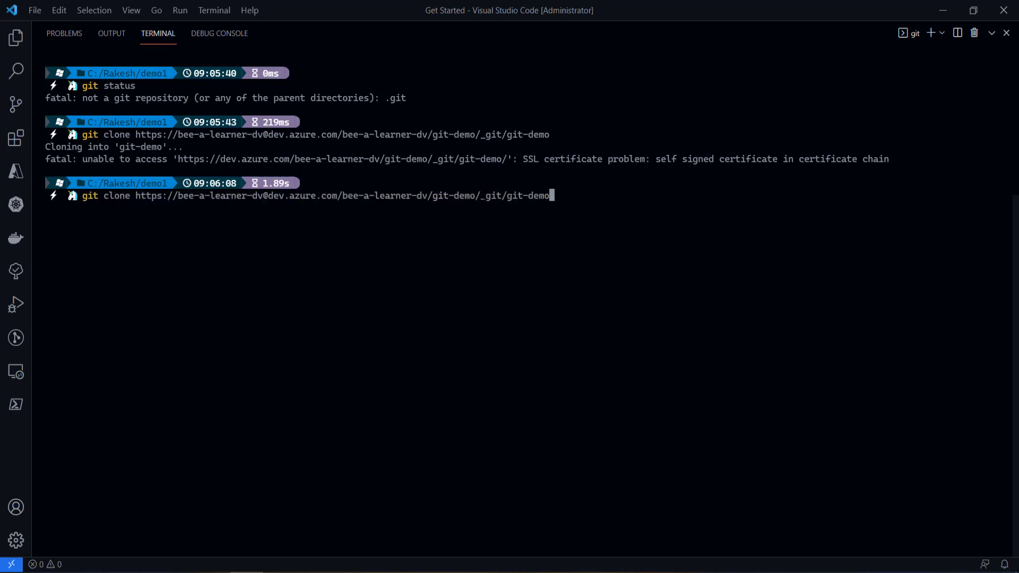
{"action": "key", "text": "Return"}
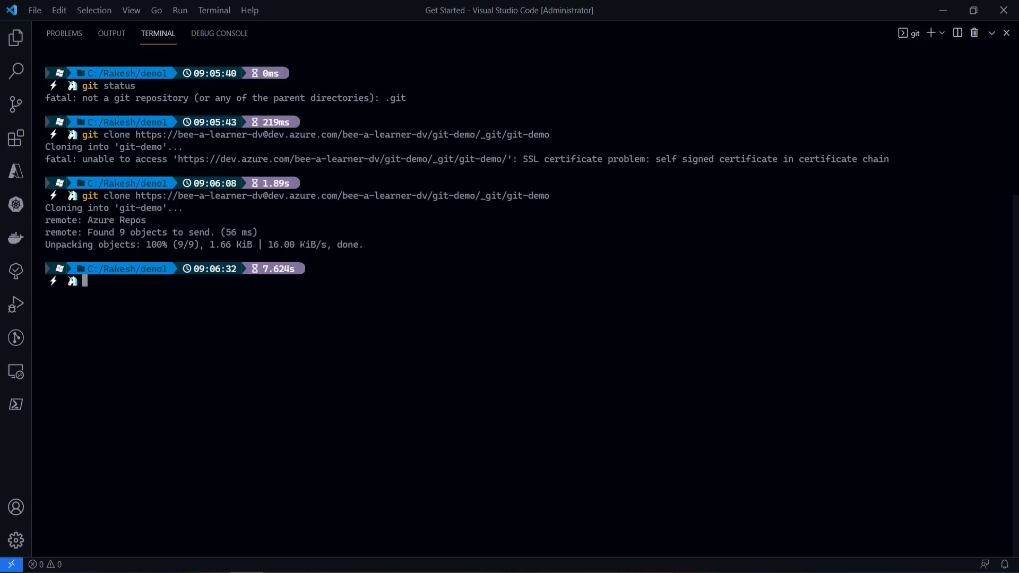
- List the contents of demo1, change into the cloned git-demo directory, and list its files
{"action": "type", "text": "ls"}
{"action": "key", "text": "Return"}
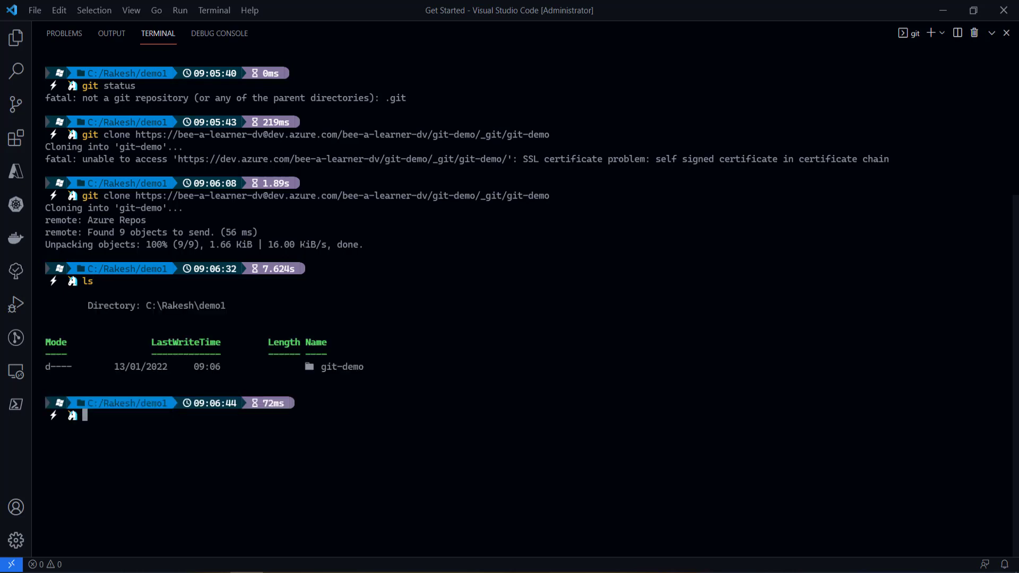
{"action": "type", "text": "cd git"}
{"action": "key", "text": "Tab"}
{"action": "key", "text": "Return"}
{"action": "type", "text": "ls"}
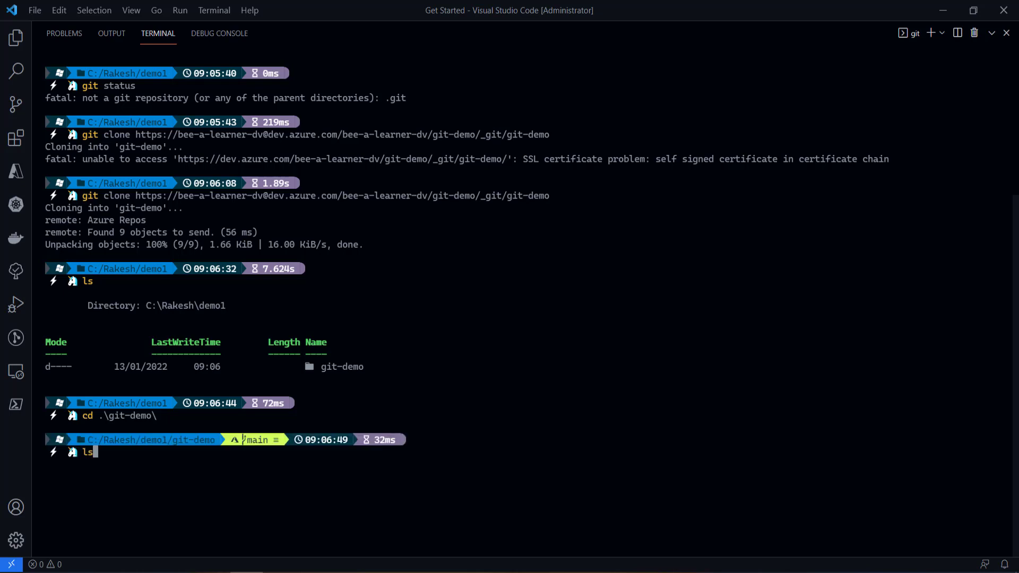
{"action": "key", "text": "Return"}
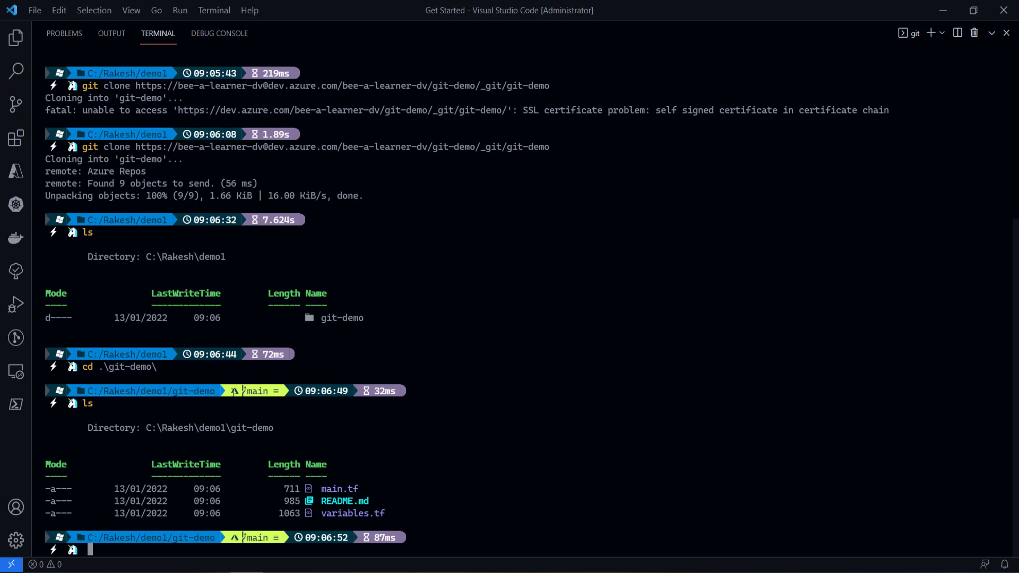
{"action": "mouse_move", "coordinate": [230, 391]}
{"action": "left_mouse_down"}
{"action": "mouse_move", "coordinate": [267, 392]}
{"action": "mouse_move", "coordinate": [241, 391]}
{"action": "left_mouse_up"}
{"action": "left_click", "coordinate": [242, 391]}
{"action": "left_click", "coordinate": [243, 392]}
{"action": "left_click", "coordinate": [258, 396]}
{"action": "left_click", "coordinate": [242, 391]}
{"action": "left_click_drag", "start_coordinate": [230, 391], "coordinate": [268, 391]}
{"action": "left_click", "coordinate": [268, 391]}
- Clear the terminal, create and switch to a new branch named test, and list the local branches
{"action": "key", "text": "ctrl+l"}
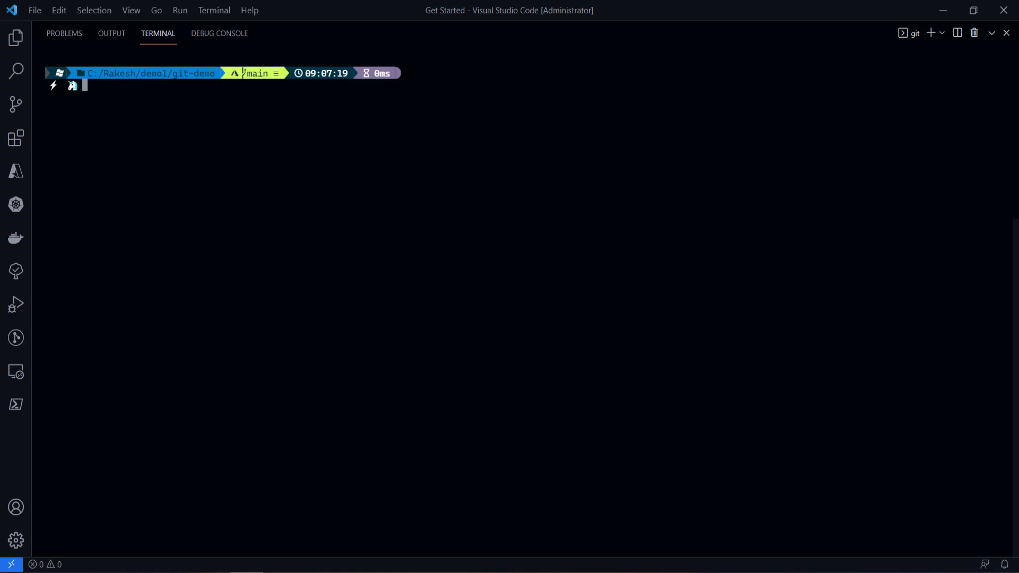
{"action": "type", "text": "git checkout -b test"}
{"action": "key", "text": "Return"}
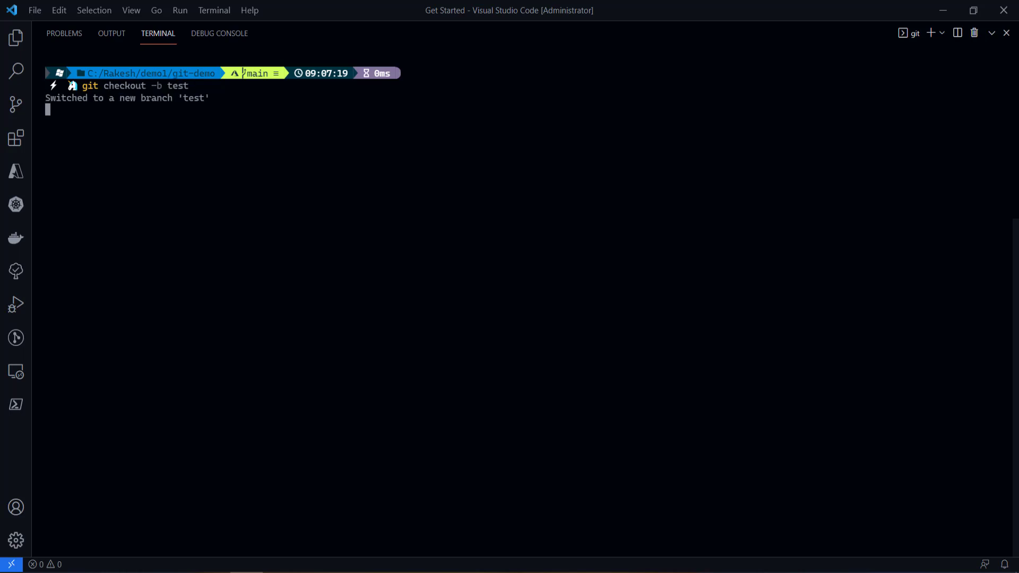
{"action": "type", "text": "git branch"}
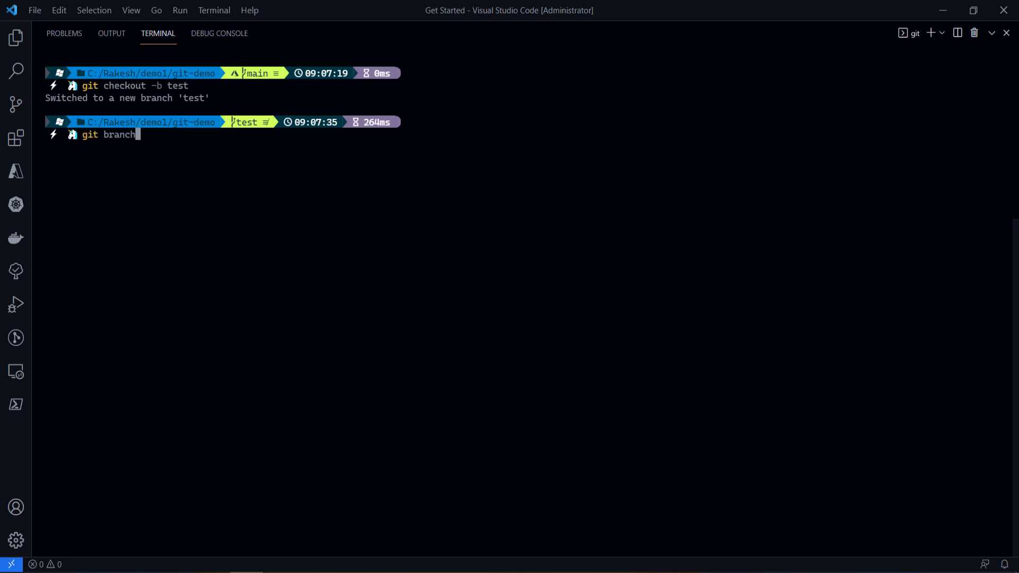
{"action": "key", "text": "Return"}
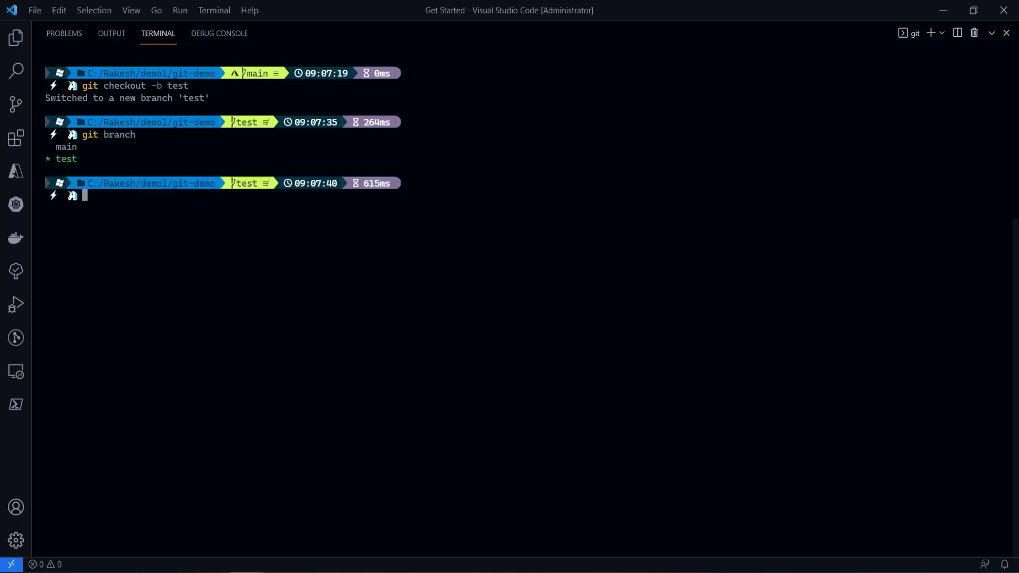
{"action": "left_click_drag", "start_coordinate": [58, 159], "coordinate": [76, 159]}
{"action": "left_click", "coordinate": [74, 159]}
- Switch to File Explorer, open the cloned git-demo folder, and create an empty file named terraform.tfvars
{"action": "key", "text": "alt+Tab"}
{"action": "left_click", "coordinate": [409, 216]}
{"action": "double_click", "coordinate": [410, 216]}
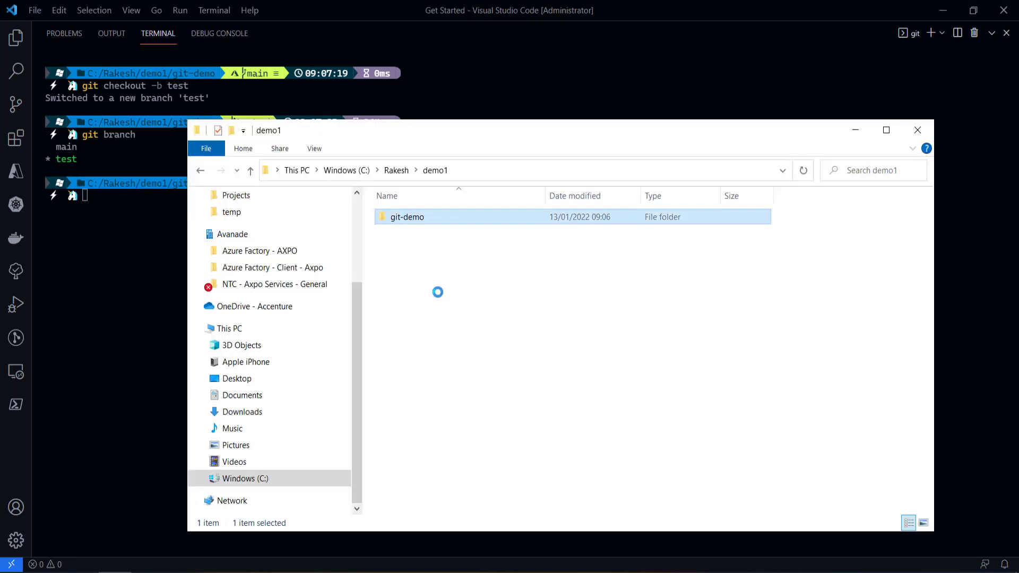
{"action": "right_click", "coordinate": [445, 308]}
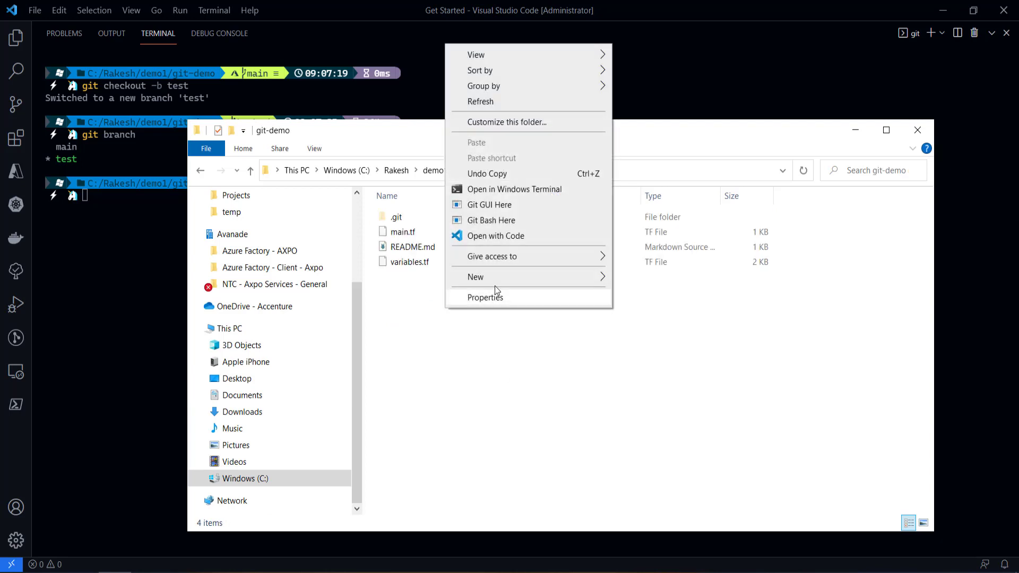
{"action": "mouse_move", "coordinate": [526, 274]}
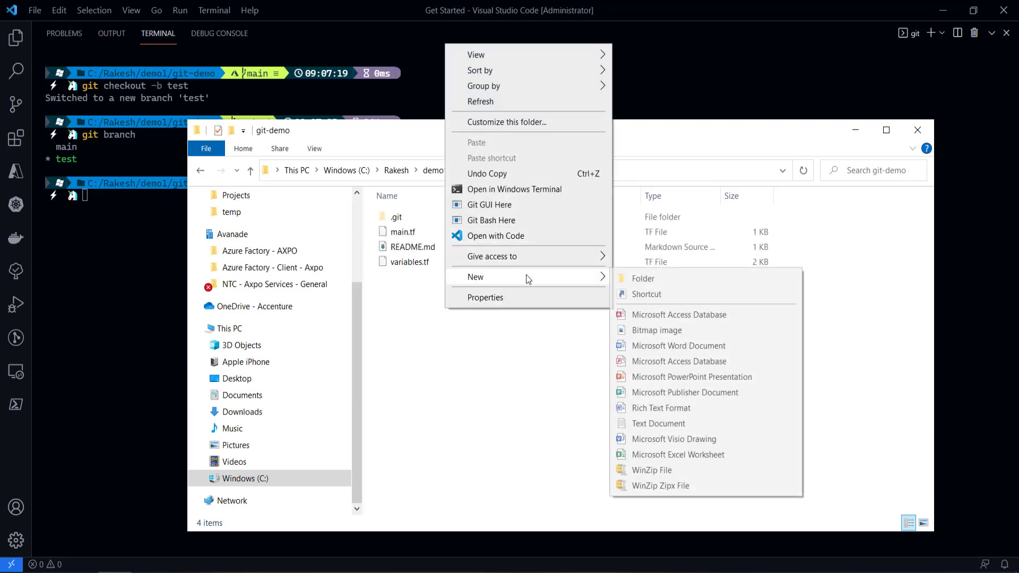
{"action": "left_click", "coordinate": [668, 418]}
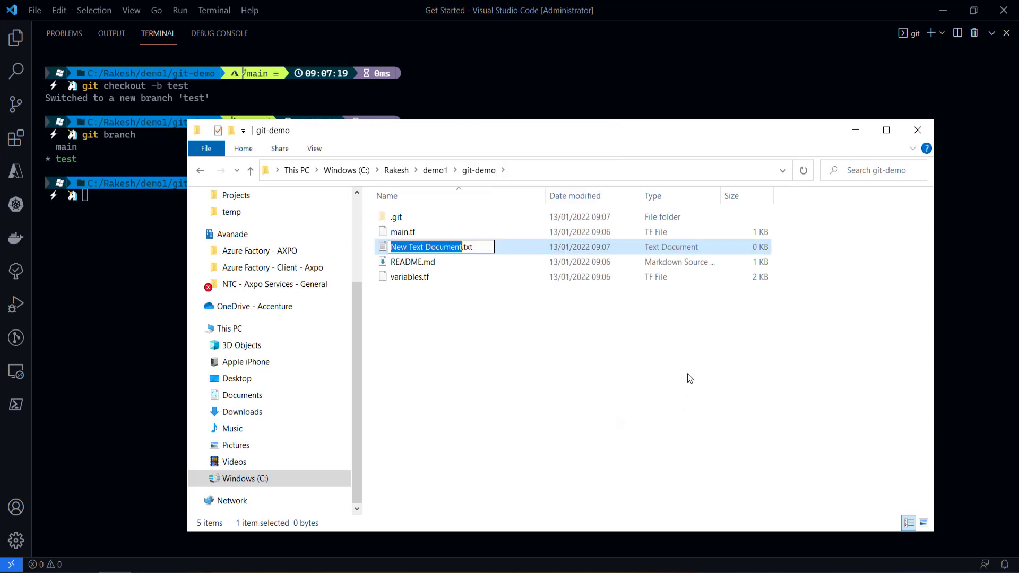
{"action": "type", "text": "terraform"}
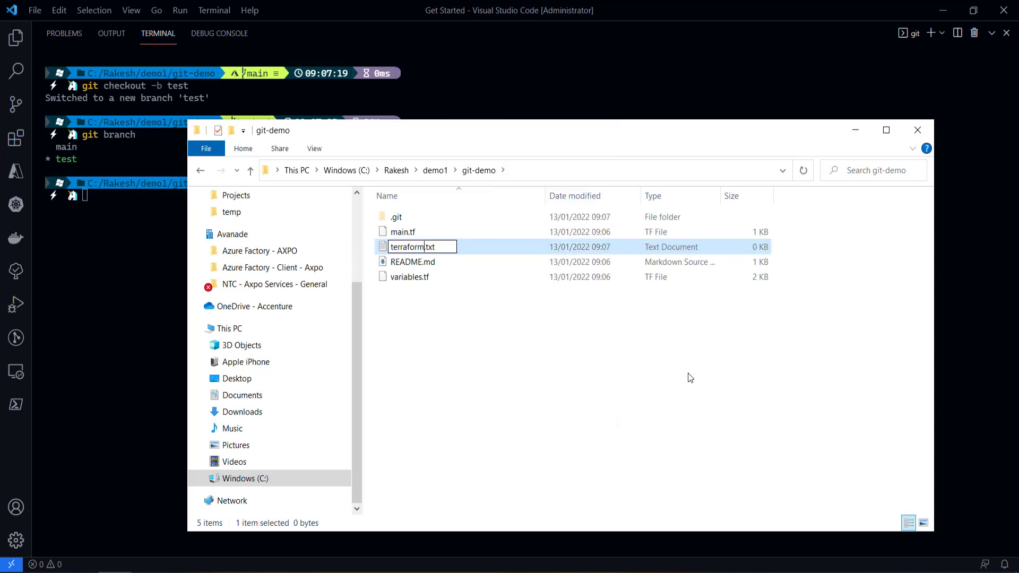
{"action": "key", "text": "shift+End"}
{"action": "type", "text": ".TFVAR"}
{"action": "key", "text": "ctrl+a"}
{"action": "key", "text": "Left"}
{"action": "key", "text": "shift+End"}
{"action": "type", "text": "tfvars"}
{"action": "key", "text": "Return"}
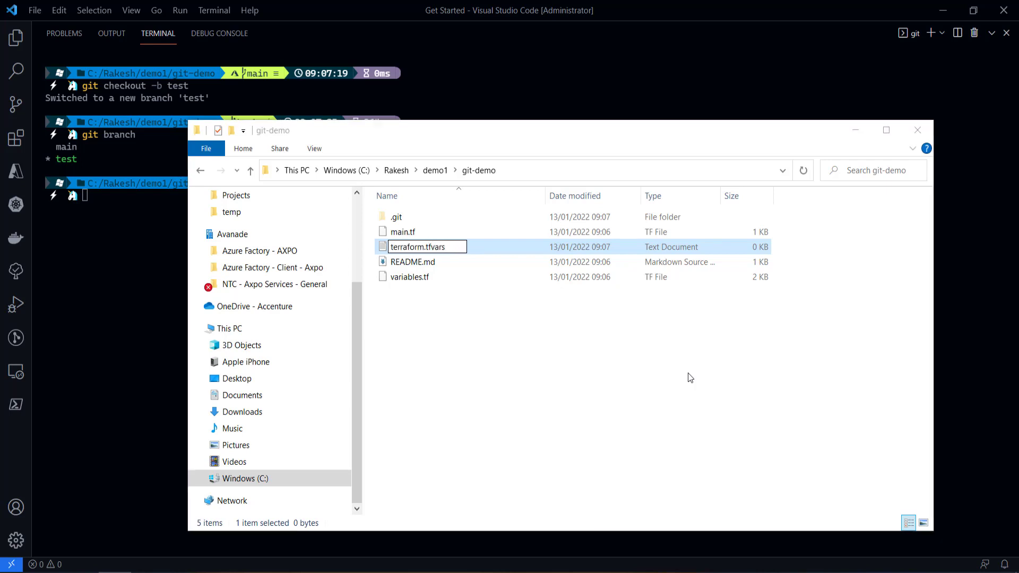
{"action": "left_click", "coordinate": [588, 300]}
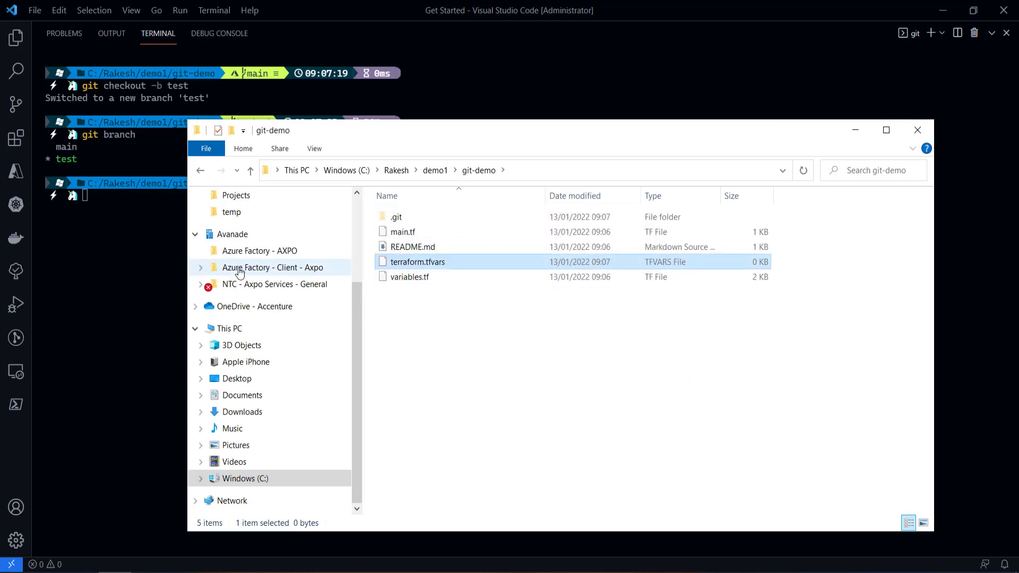
- Return to the Visual Studio Code terminal and run git status on the test branch
{"action": "key", "text": "alt+Tab"}
{"action": "type", "text": "git add"}
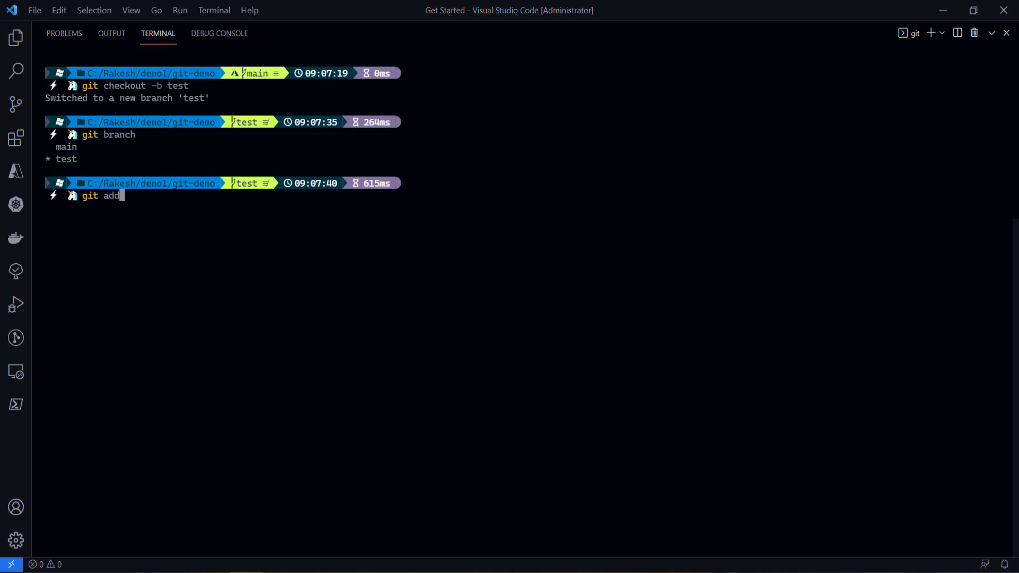
{"action": "key", "text": "BackSpace"}
{"action": "key", "text": "BackSpace"}
{"action": "key", "text": "BackSpace"}
{"action": "type", "text": "status"}
{"action": "key", "text": "Return"}
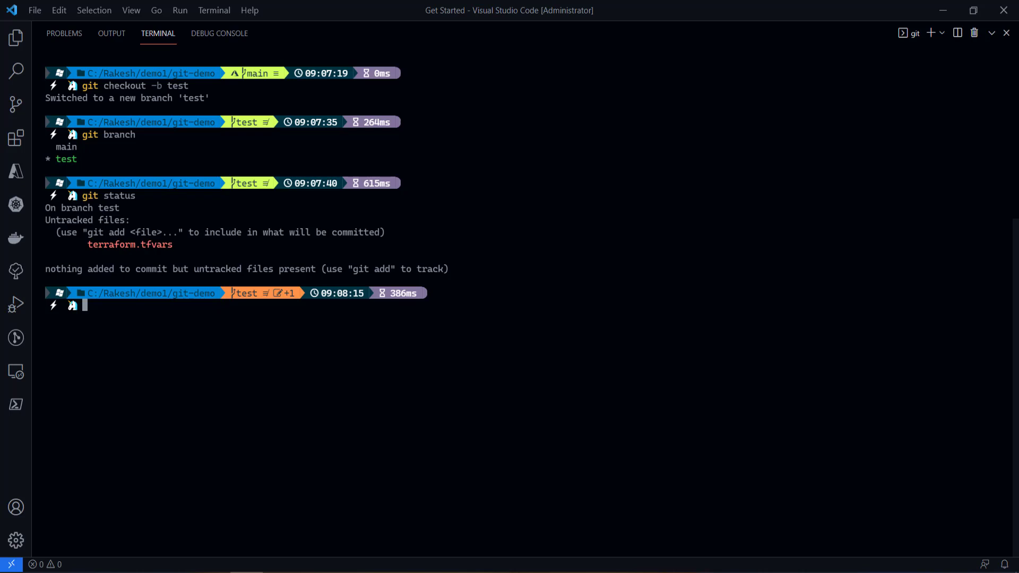
- Switch to File Explorer and create a new text document named .gitignore in the git-demo folder, accepting the extension change
{"action": "key", "text": "alt+Tab"}
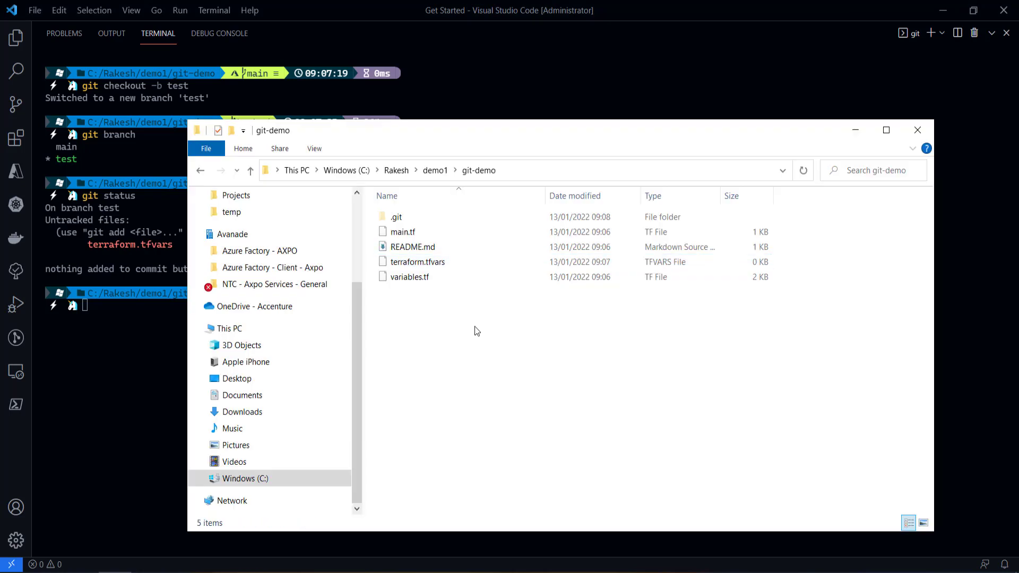
{"action": "right_click", "coordinate": [475, 325]}
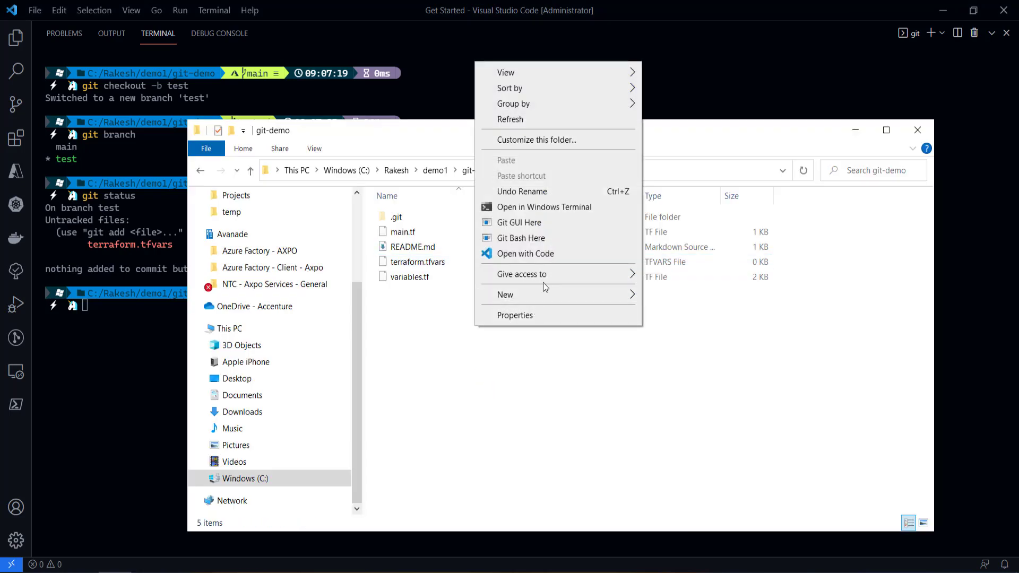
{"action": "mouse_move", "coordinate": [564, 293]}
{"action": "left_click", "coordinate": [651, 424]}
{"action": "key", "text": "ctrl+a"}
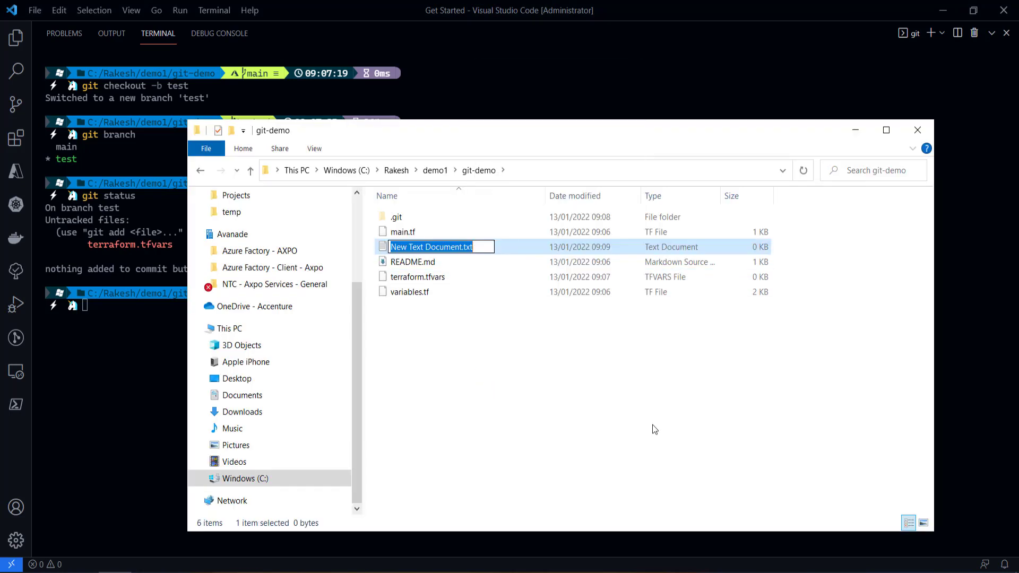
{"action": "type", "text": ".gitignore"}
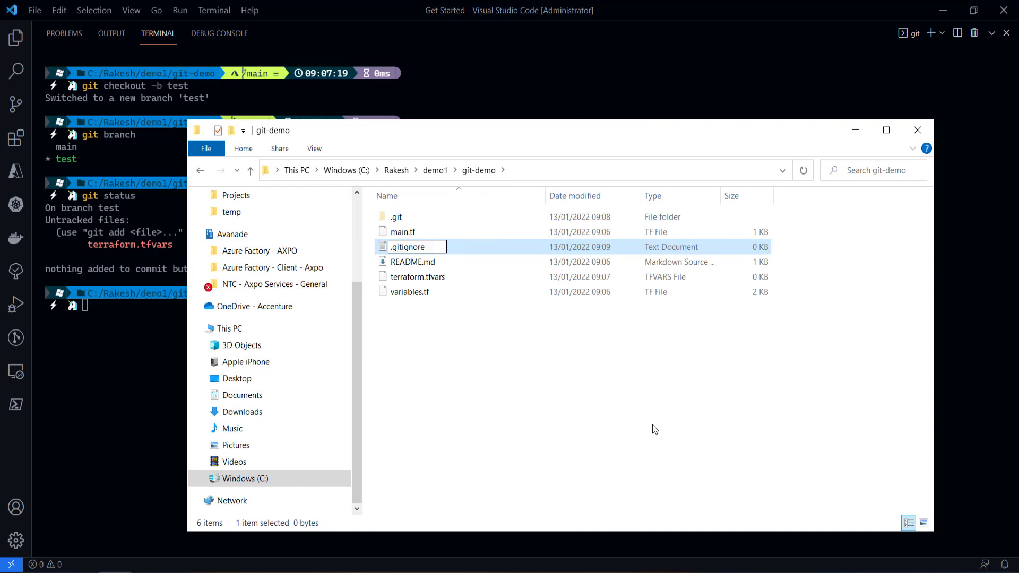
{"action": "key", "text": "ctrl+a"}
{"action": "key", "text": "Return"}
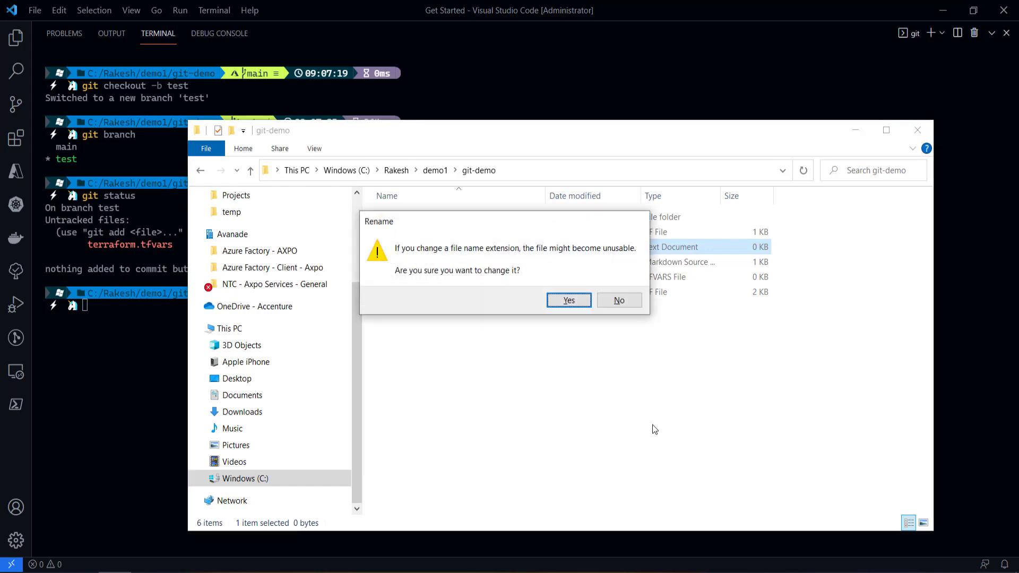
{"action": "key", "text": "Return"}
- Open .gitignore in Notepad++, add terraform.tfvars as its first line, and save the file
{"action": "key", "text": "Return"}
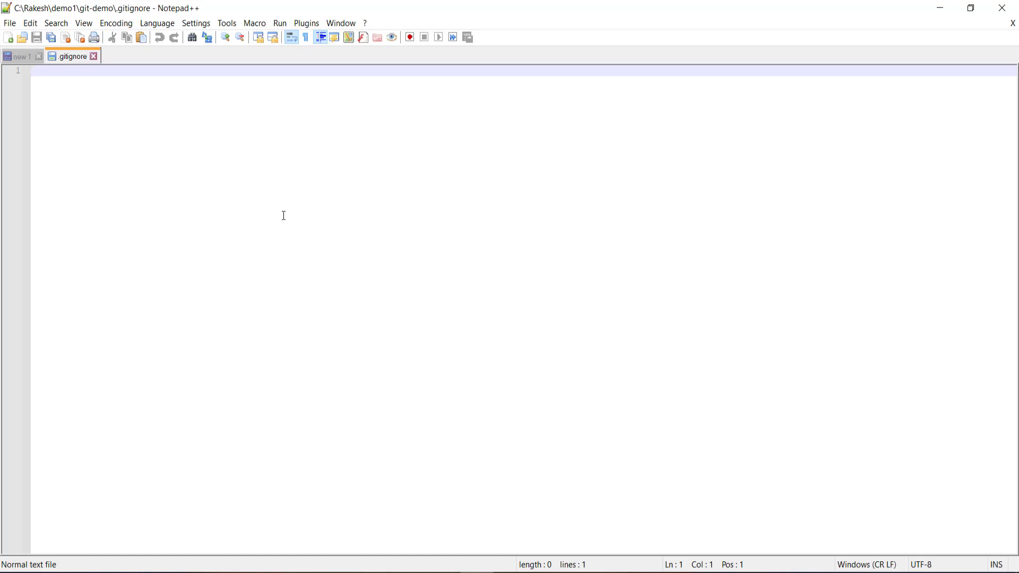
{"action": "type", "text": "terraform"}
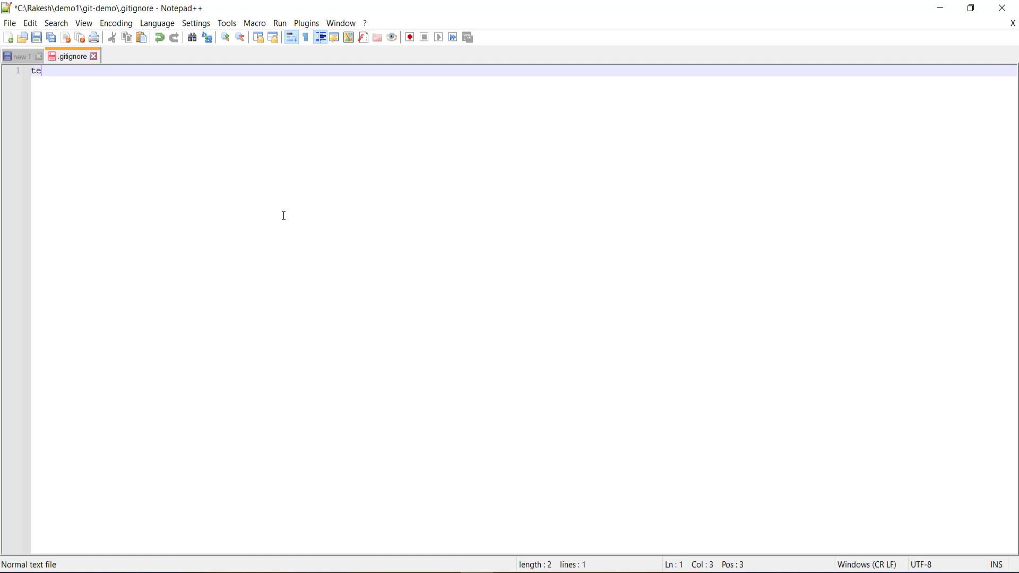
{"action": "type", "text": ".tfvars"}
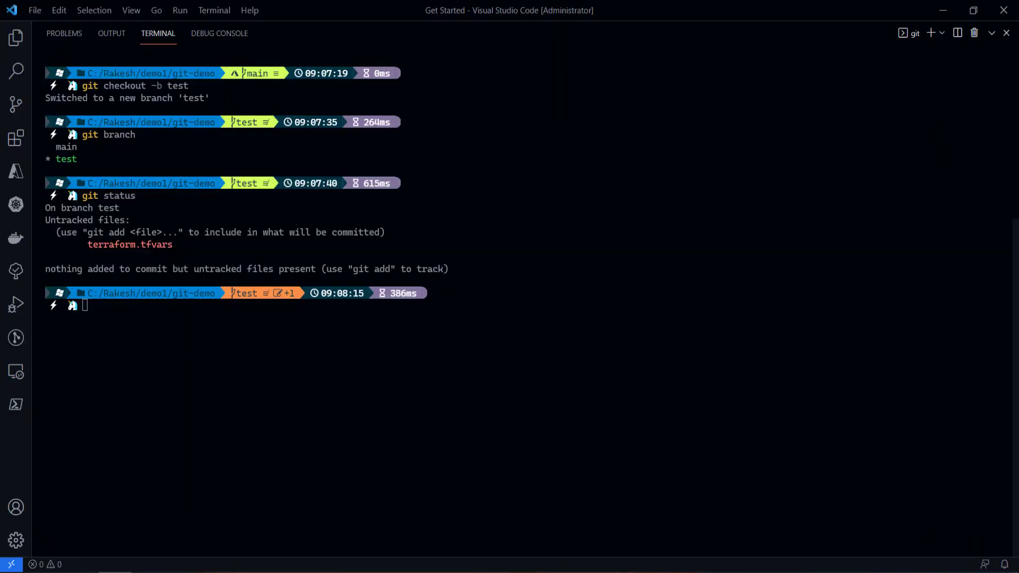
- Return to the Visual Studio Code terminal, run git status, and compare its untracked files with those in the previous status output
{"action": "type", "text": "git statu"}
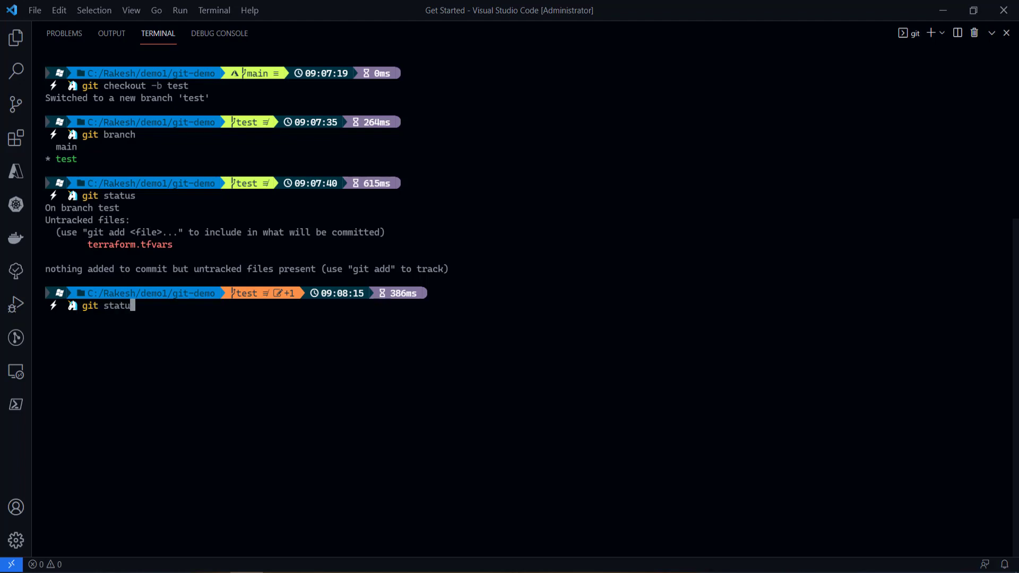
{"action": "type", "text": "s"}
{"action": "key", "text": "Return"}
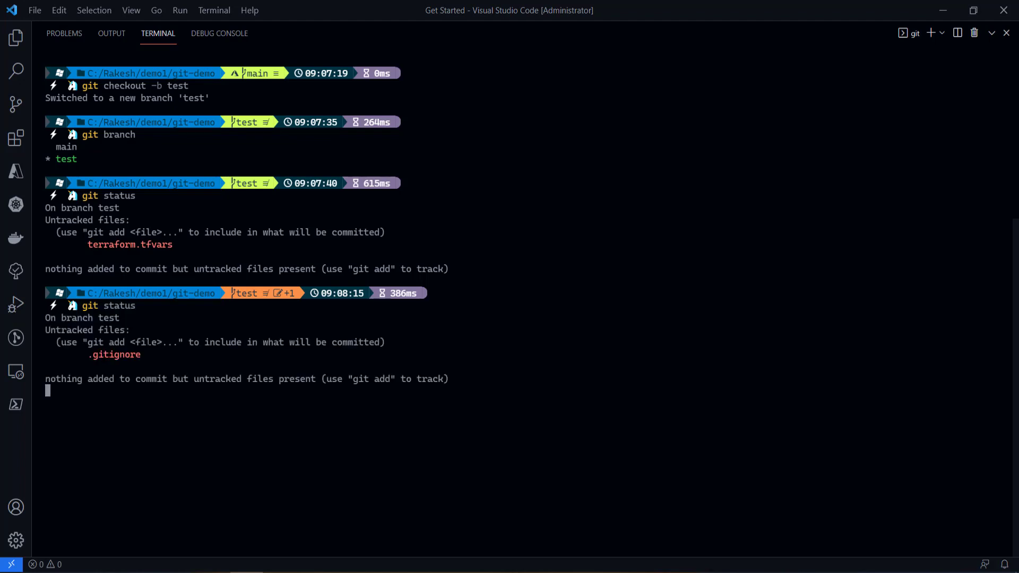
{"action": "left_click_drag", "start_coordinate": [82, 245], "coordinate": [193, 244]}
{"action": "left_click_drag", "start_coordinate": [82, 244], "coordinate": [173, 244]}
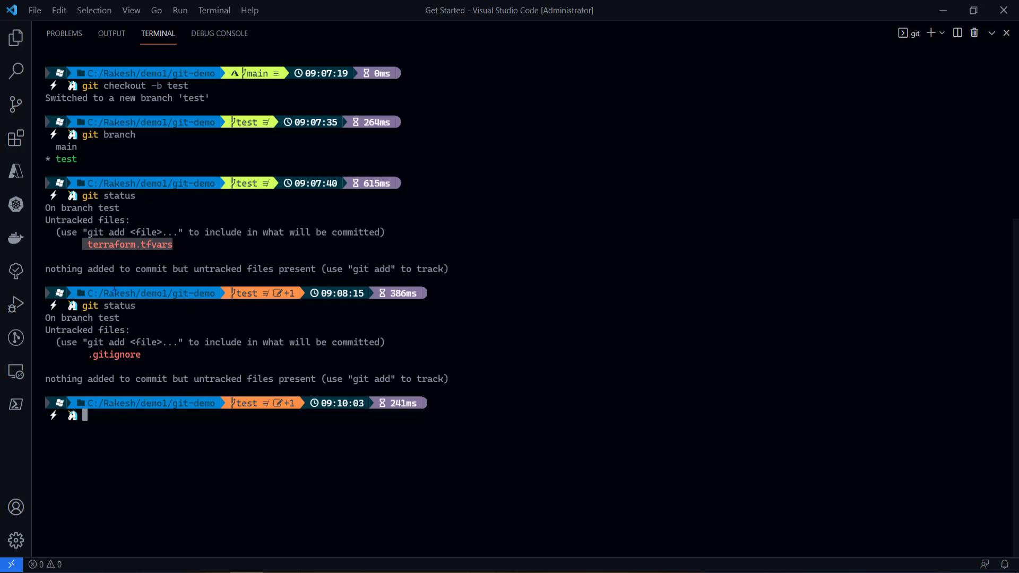
{"action": "left_click_drag", "start_coordinate": [83, 354], "coordinate": [150, 355]}
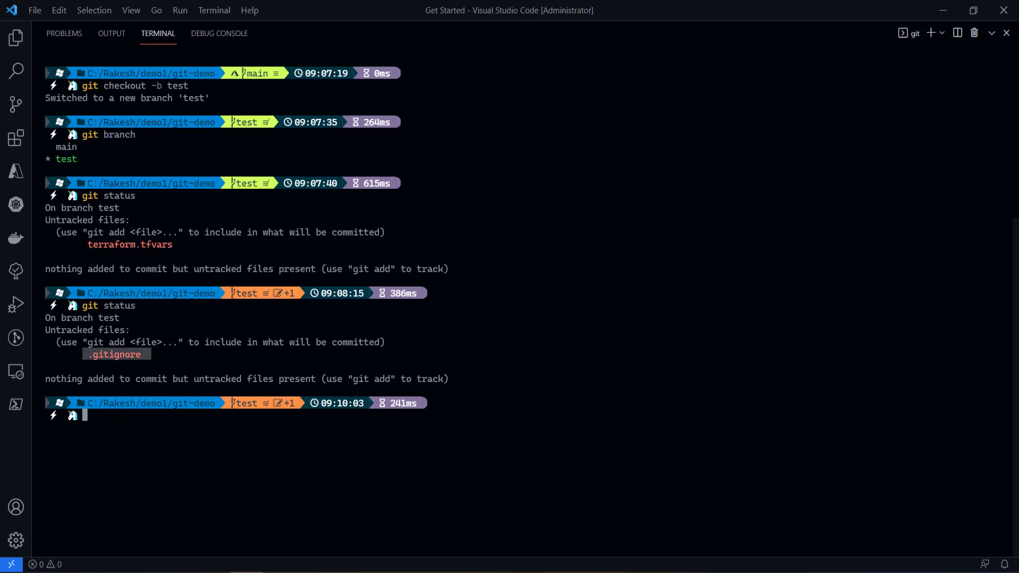
{"action": "left_click", "coordinate": [150, 354]}
- Stage all changes with git add . and check the staged files with git status
{"action": "type", "text": "git "}
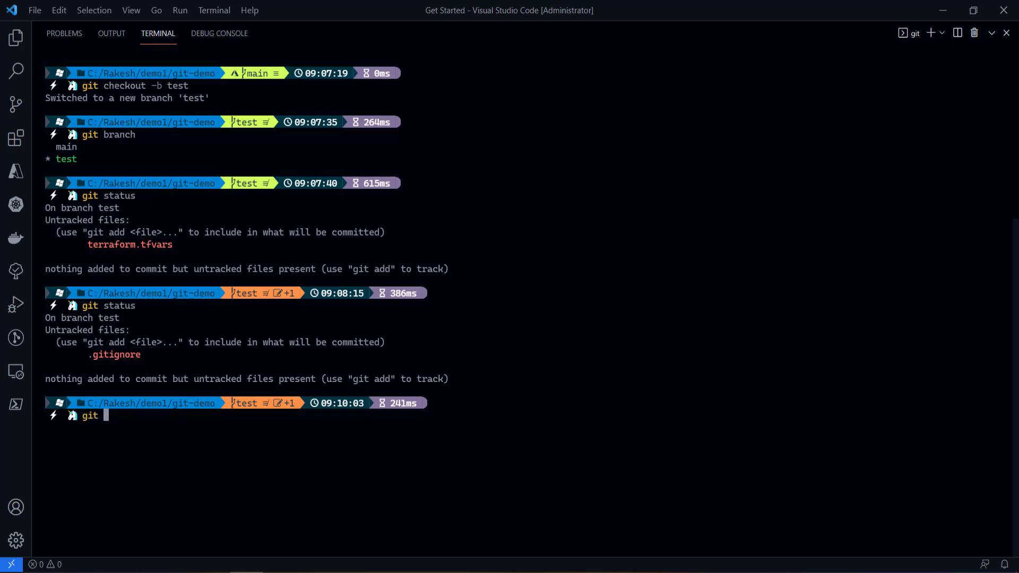
{"action": "type", "text": "commit -a"}
{"action": "key", "text": "BackSpace"}
{"action": "key", "text": "BackSpace"}
{"action": "key", "text": "BackSpace"}
{"action": "key", "text": "BackSpace"}
{"action": "key", "text": "BackSpace"}
{"action": "key", "text": "BackSpace"}
{"action": "key", "text": "BackSpace"}
{"action": "key", "text": "BackSpace"}
{"action": "key", "text": "BackSpace"}
{"action": "type", "text": "add ."}
{"action": "key", "text": "Return"}
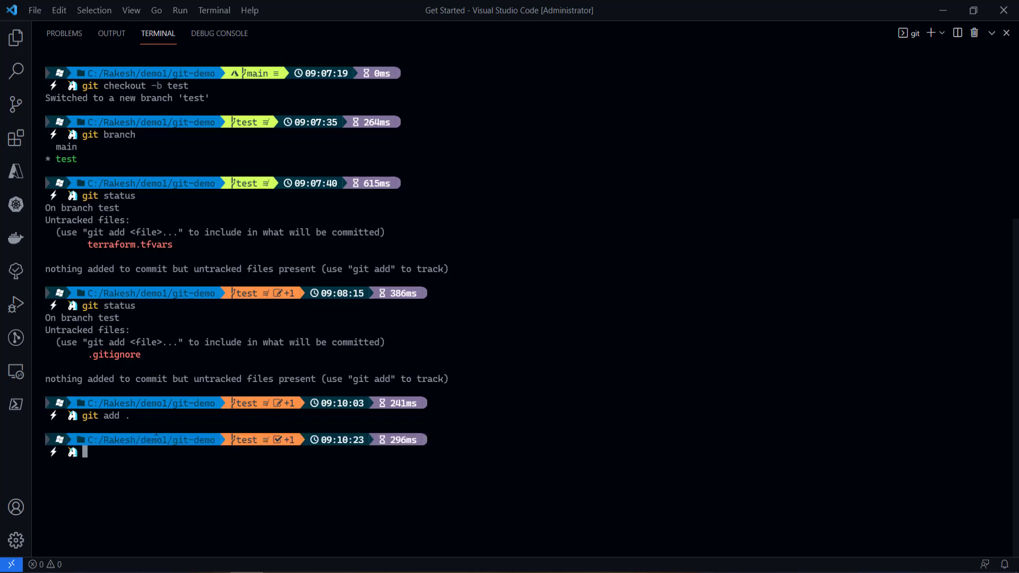
{"action": "type", "text": "git status"}
{"action": "key", "text": "Return"}
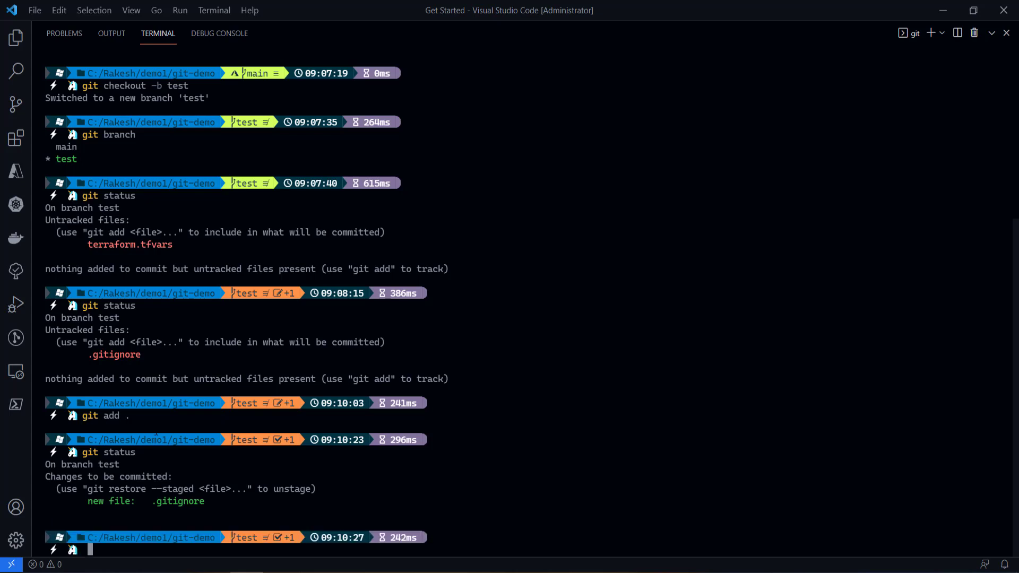
- Clear the terminal and commit the staged .gitignore with git commit -am and the message "ignore file added"
{"action": "key", "text": "ctrl+l"}
{"action": "type", "text": "git commit "}
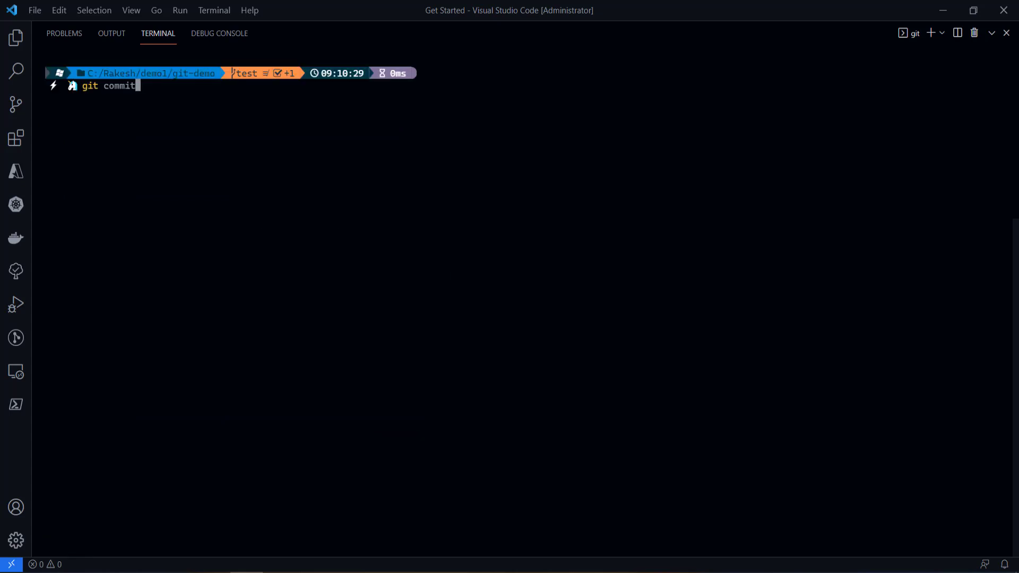
{"action": "type", "text": "-am \"ignore file added"}
{"action": "key", "text": "Return"}
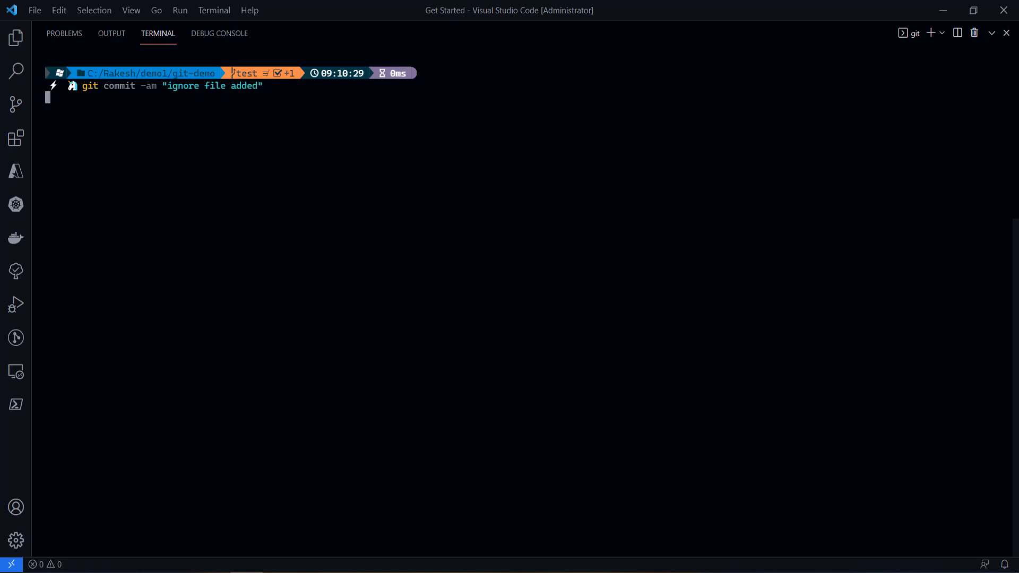
- Try a plain git push, and publish the test branch with git push --set-upstream origin test
{"action": "type", "text": "git puy"}
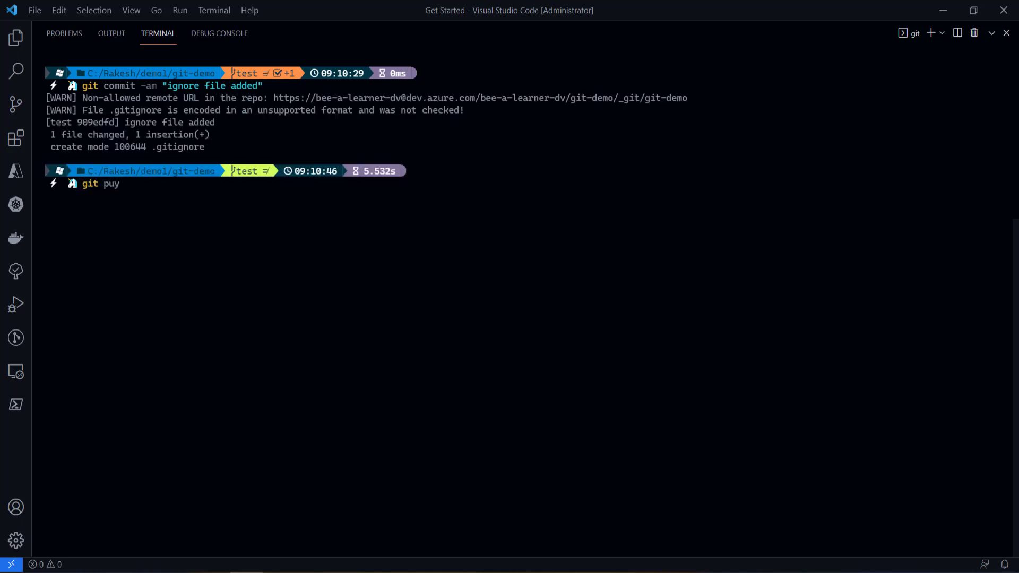
{"action": "key", "text": "BackSpace"}
{"action": "type", "text": "sh"}
{"action": "key", "text": "Return"}
{"action": "left_click_drag", "start_coordinate": [66, 232], "coordinate": [256, 232]}
{"action": "key", "text": "ctrl+c"}
{"action": "key", "text": "ctrl+v"}
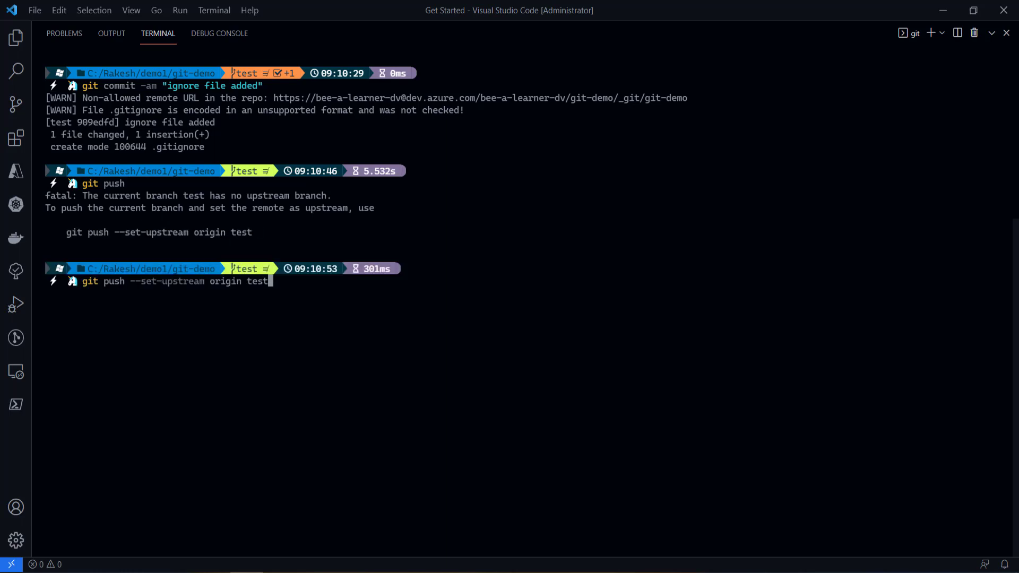
{"action": "key", "text": "Return"}
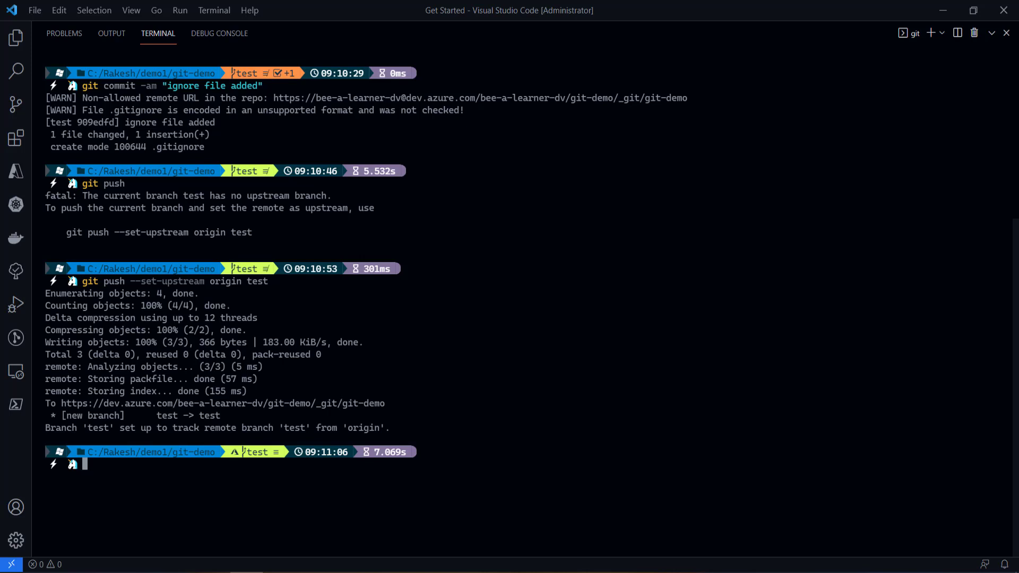
- List the files in the local git-demo directory and examine the .gitignore and terraform.tfvars entries
{"action": "type", "text": "ls"}
{"action": "key", "text": "Return"}
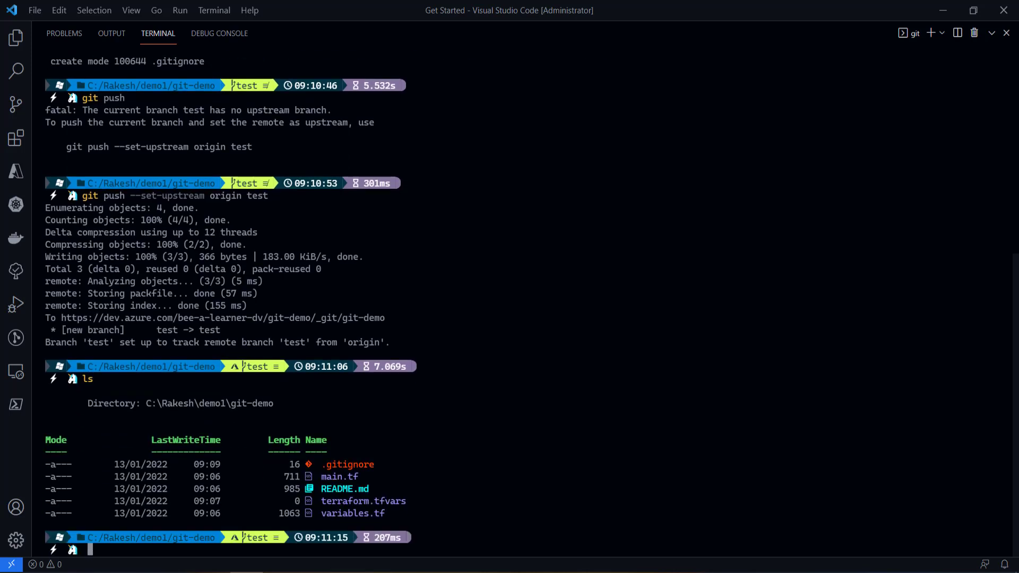
{"action": "left_click_drag", "start_coordinate": [416, 501], "coordinate": [326, 501]}
{"action": "left_click_drag", "start_coordinate": [385, 489], "coordinate": [326, 466]}
{"action": "left_click", "coordinate": [327, 466]}
{"action": "left_click_drag", "start_coordinate": [317, 464], "coordinate": [321, 465]}
{"action": "left_click_drag", "start_coordinate": [321, 501], "coordinate": [406, 501]}
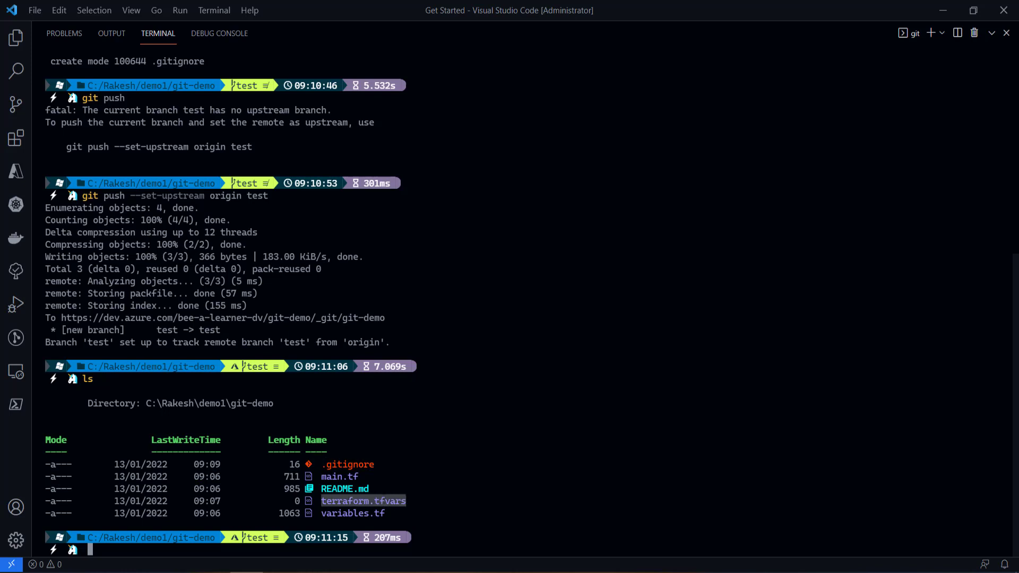
{"action": "left_click_drag", "start_coordinate": [321, 465], "coordinate": [379, 465]}
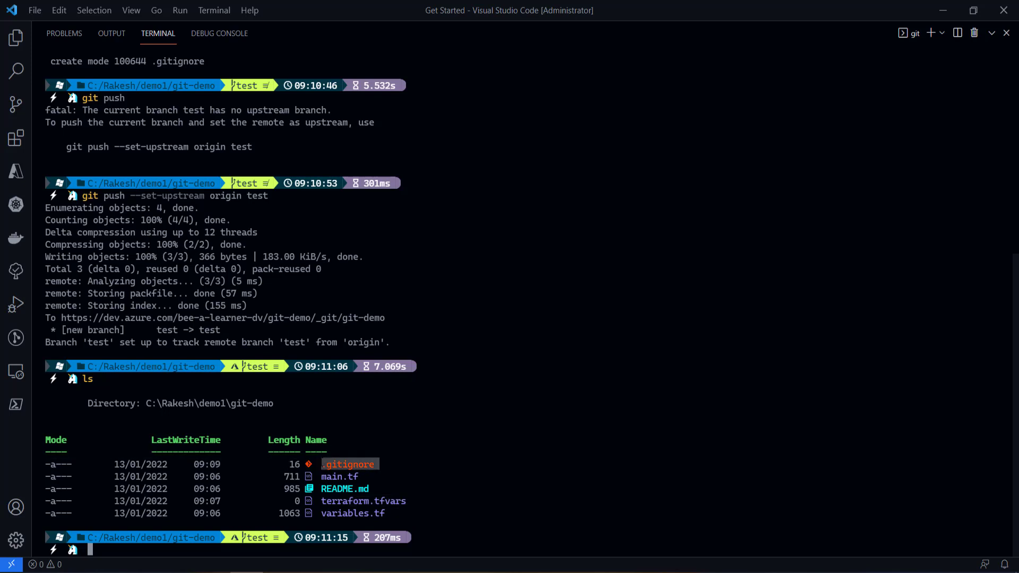
{"action": "left_click", "coordinate": [380, 465]}
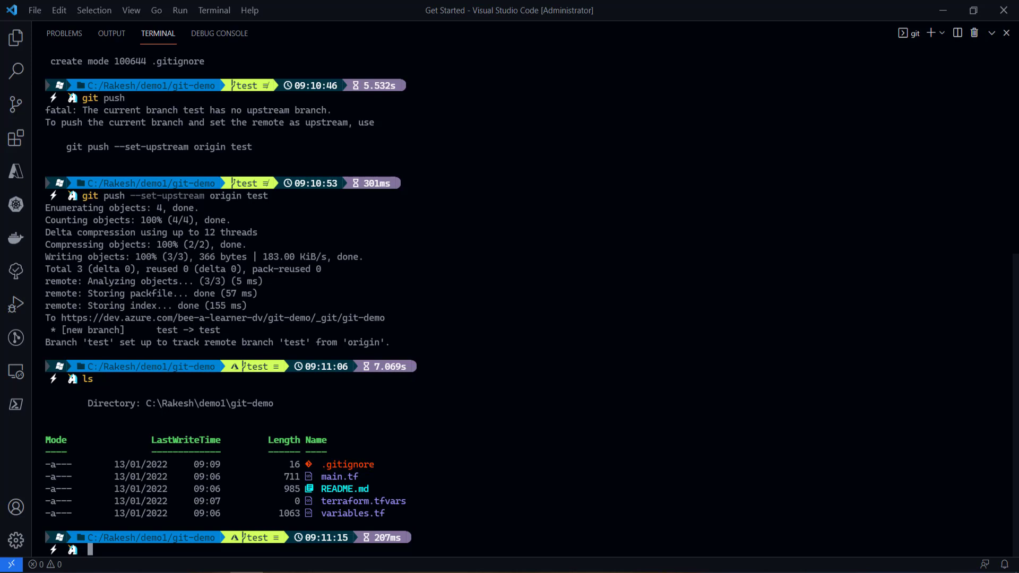
{"action": "left_click_drag", "start_coordinate": [321, 464], "coordinate": [374, 464]}
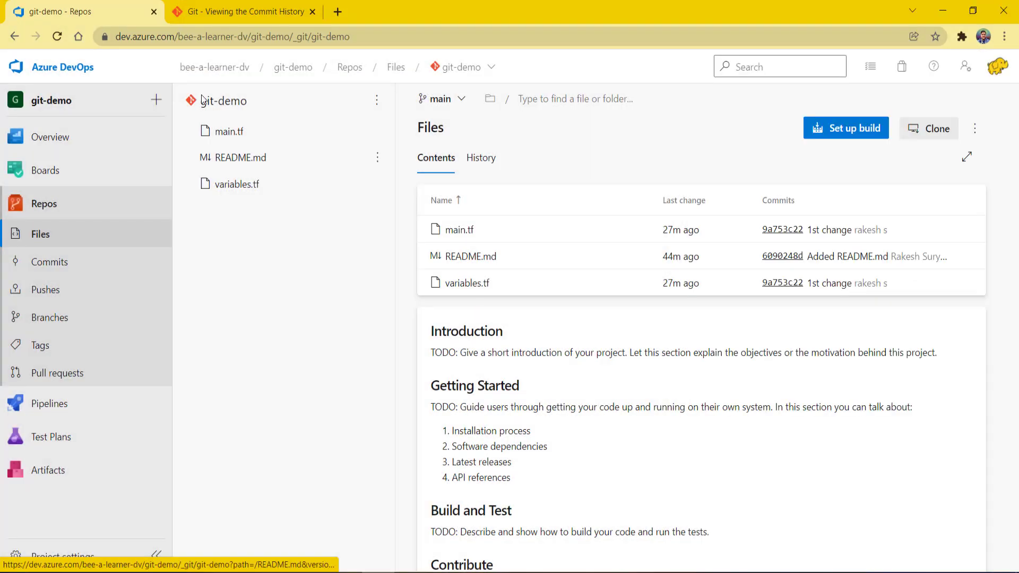
- Refresh the git-demo repository in Azure DevOps, view the test branch's .gitignore contents, and return to Visual Studio Code
{"action": "left_click", "coordinate": [57, 36]}
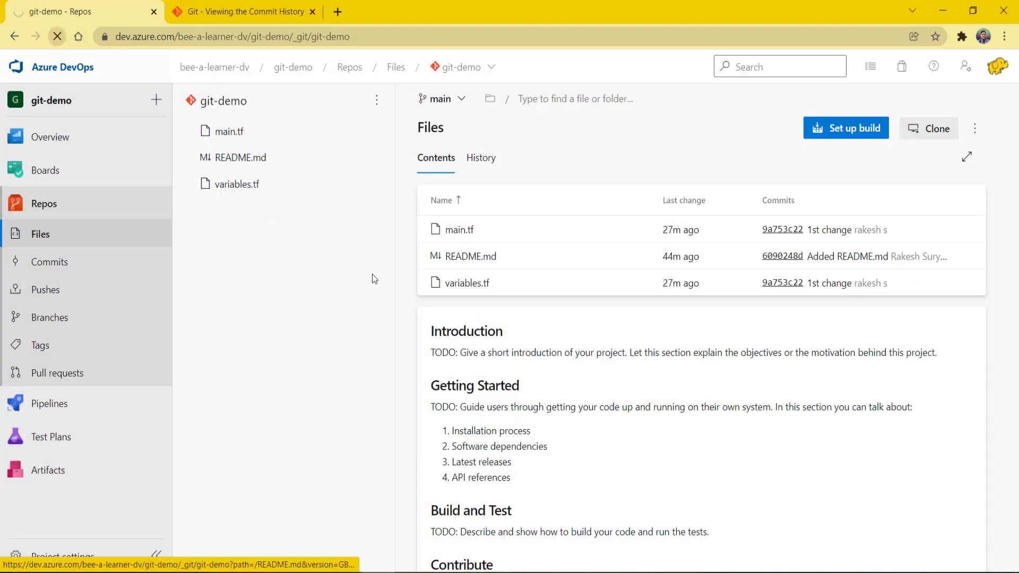
{"action": "left_click", "coordinate": [441, 98]}
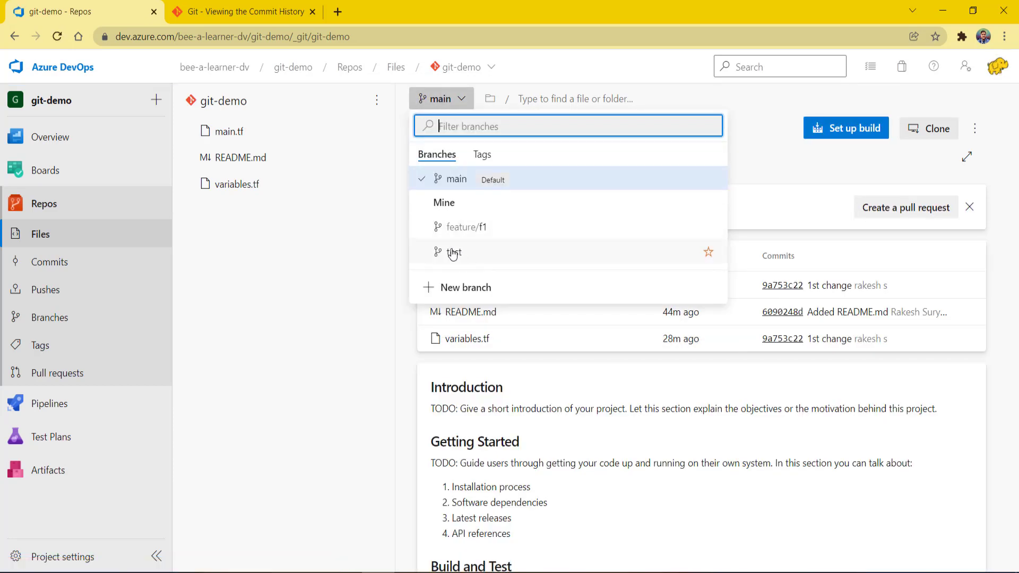
{"action": "left_click", "coordinate": [453, 253]}
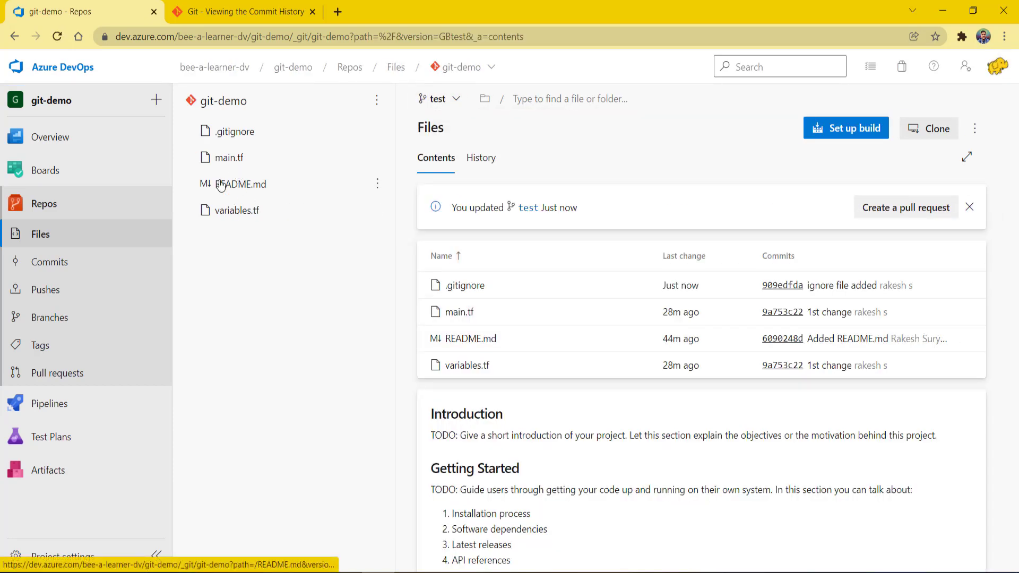
{"action": "left_click", "coordinate": [228, 133]}
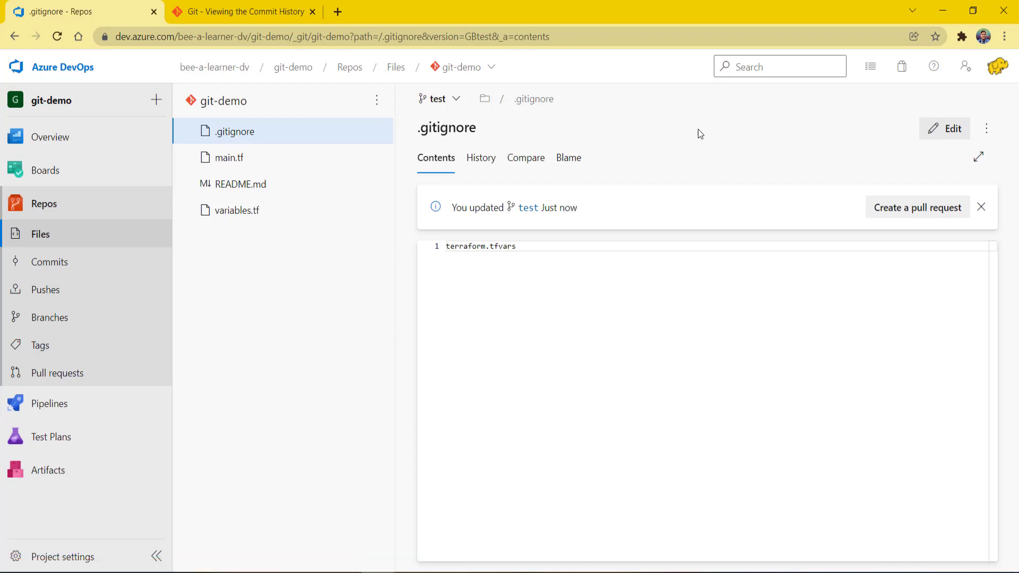
{"action": "left_click", "coordinate": [945, 14]}
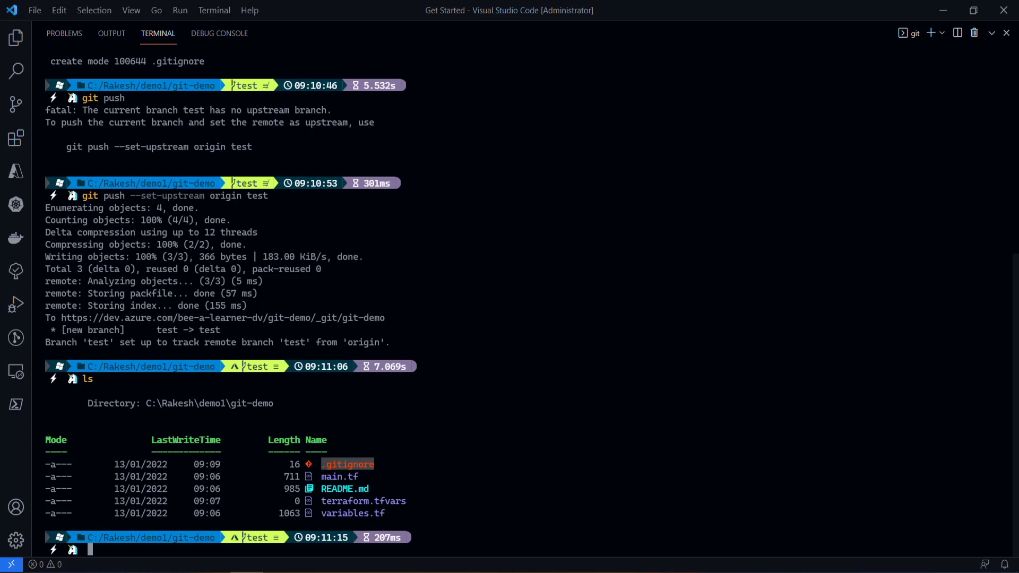